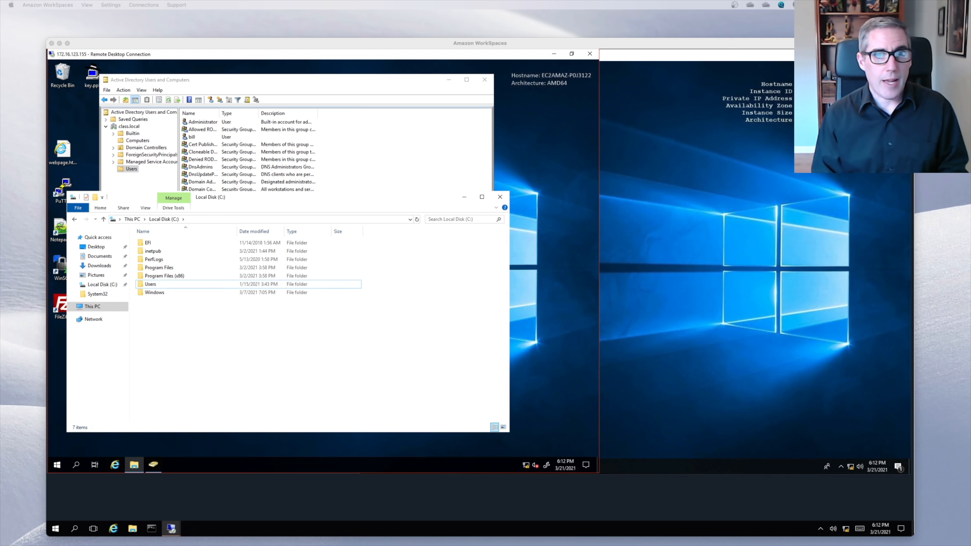
- Create a new folder named Share on the C: drive
left_click(381, 81)
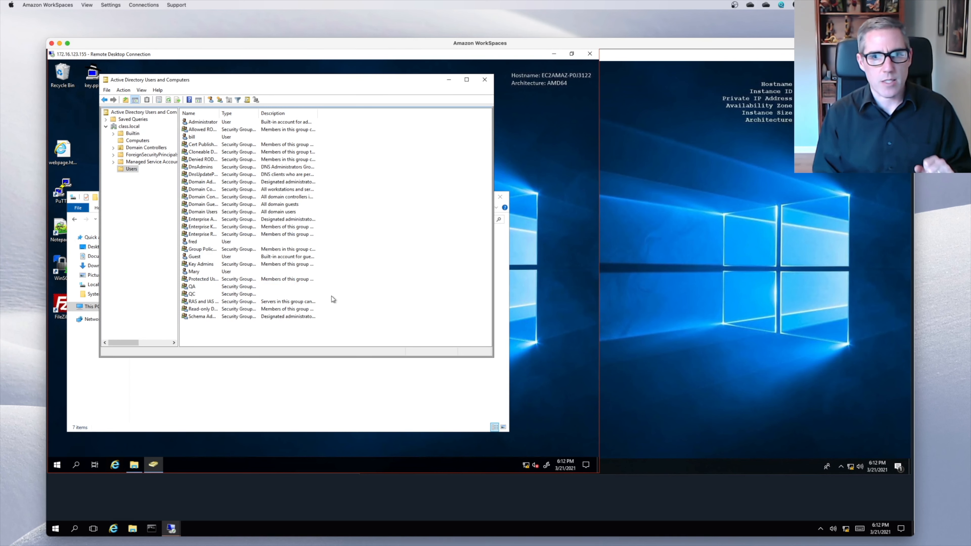
left_click(394, 384)
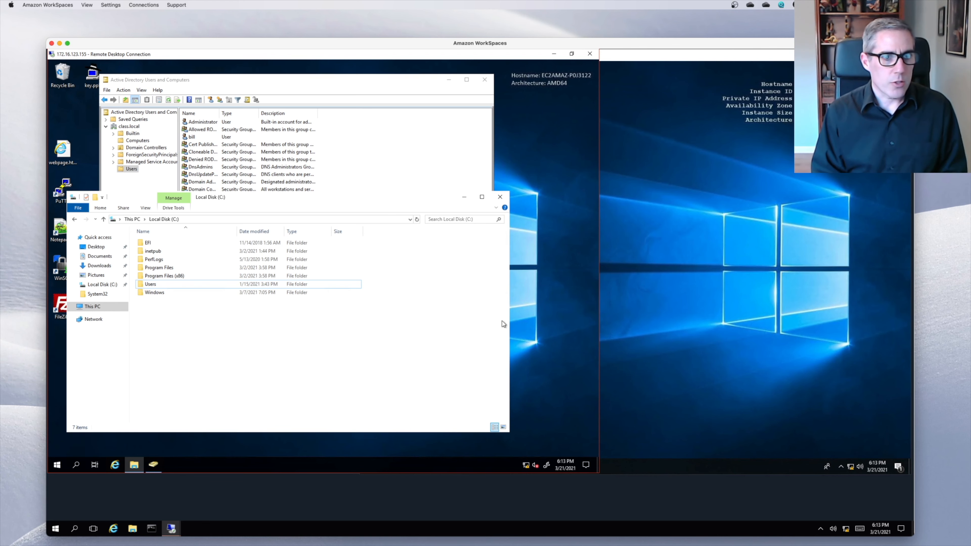
right_click(152, 338)
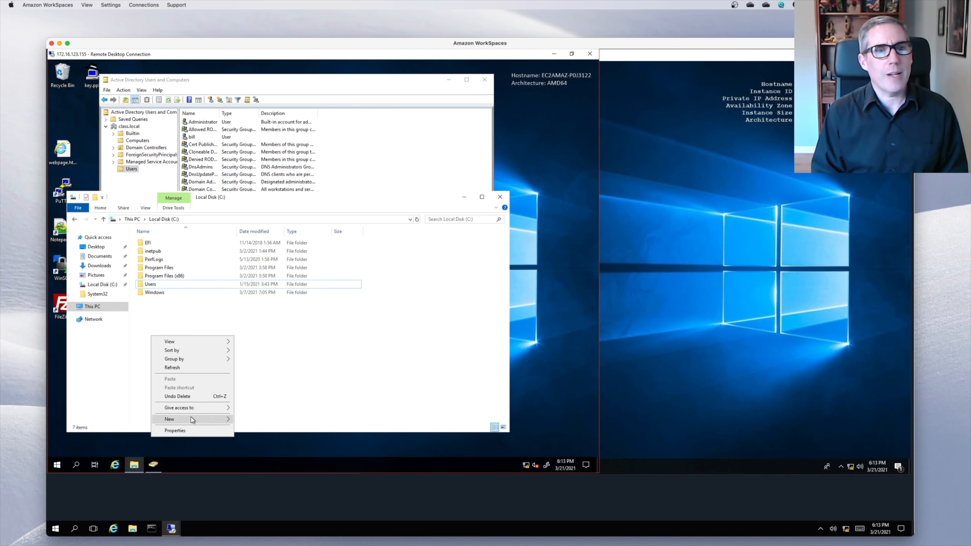
mouse_move(191, 418)
left_click(252, 420)
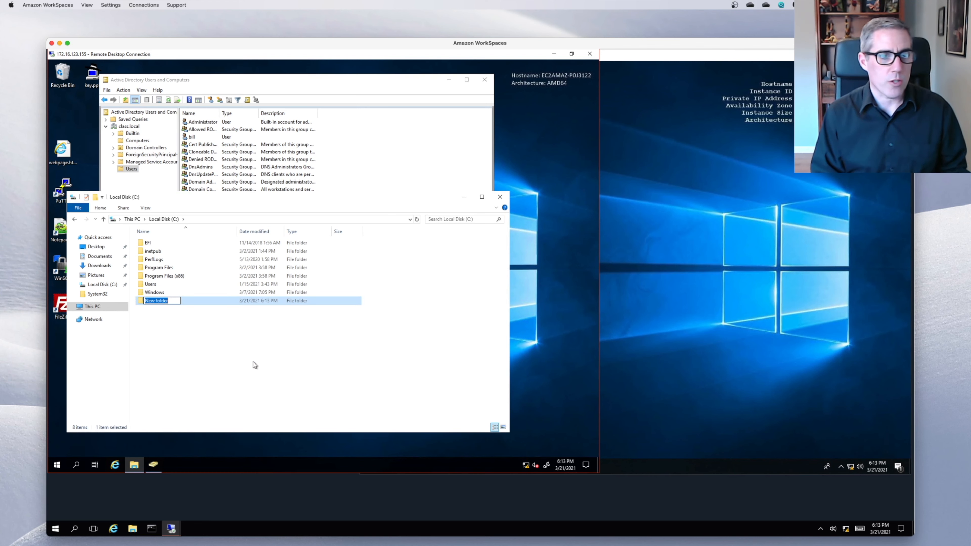
type("Shares")
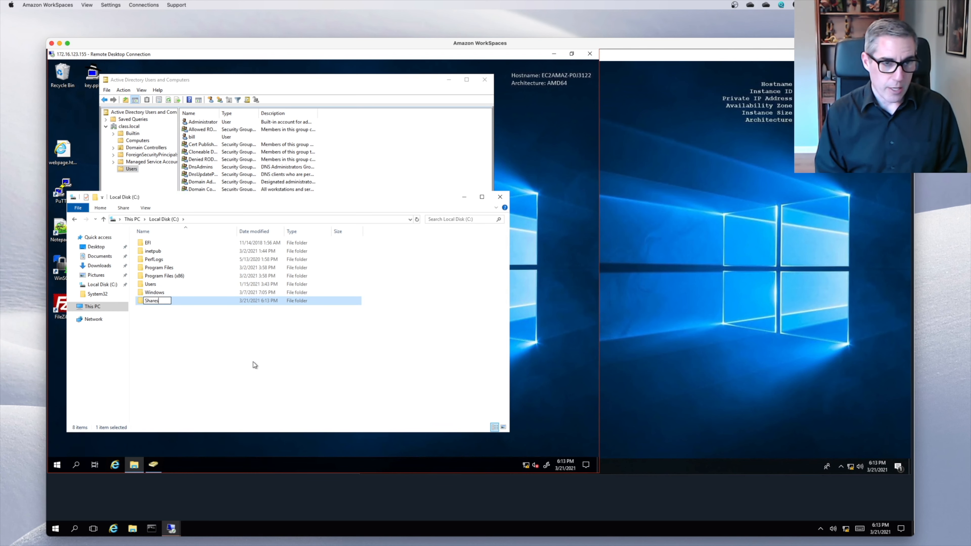
key("BackSpace")
key("Return")
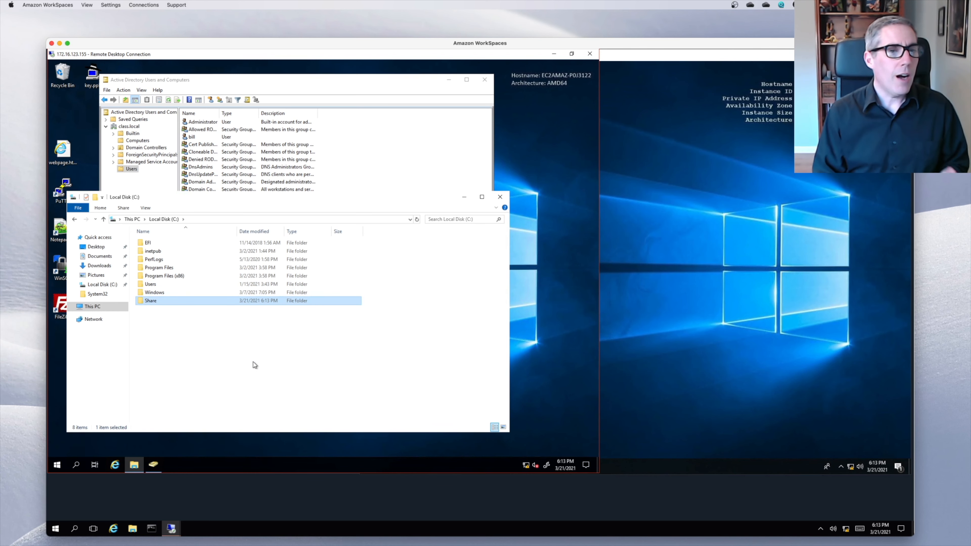
- Create a QC subfolder inside Share, then return to Share's contents
double_click(158, 300)
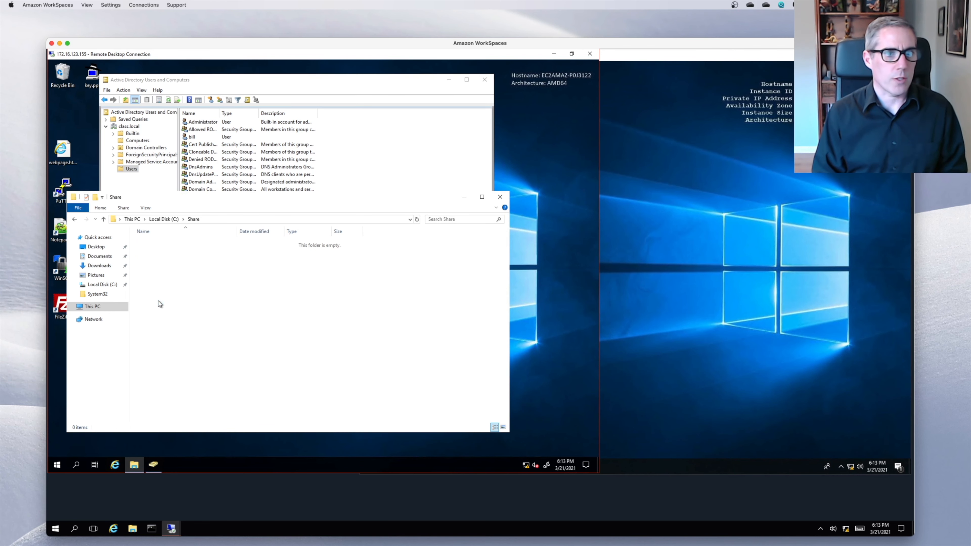
right_click(166, 270)
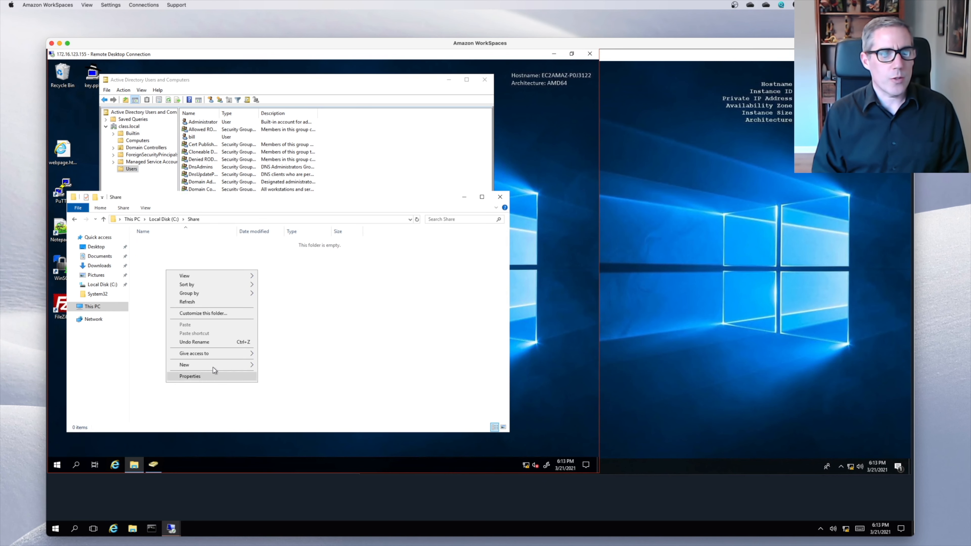
mouse_move(213, 363)
left_click(273, 367)
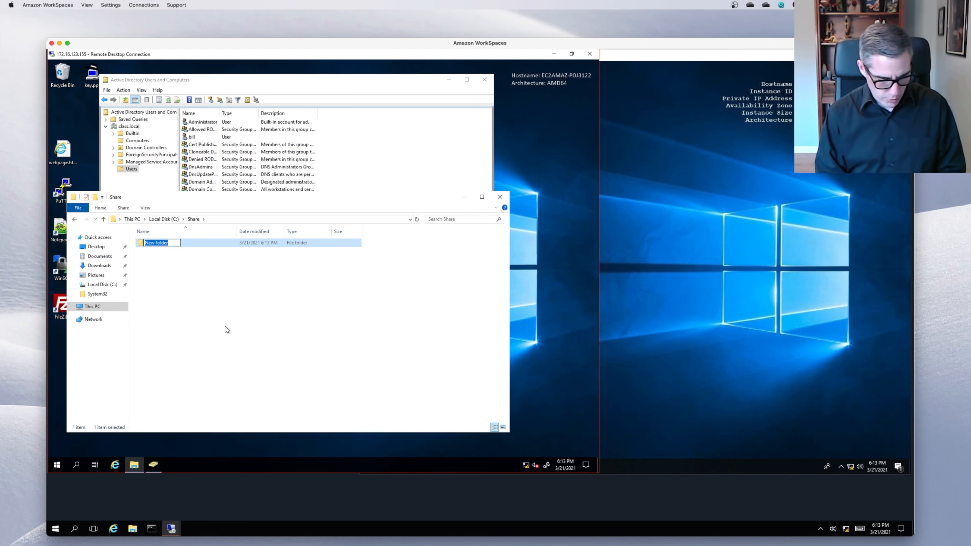
type("QC")
key("Return")
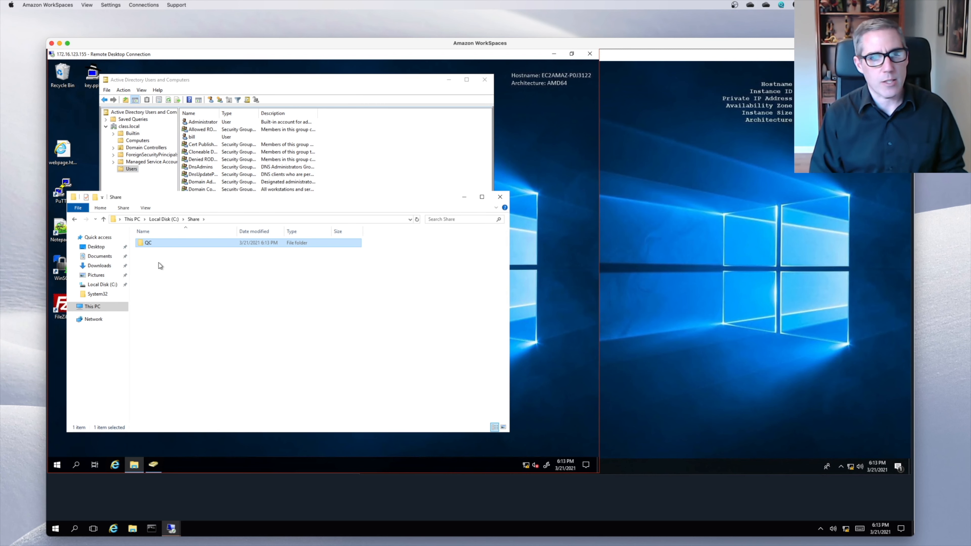
left_click(165, 219)
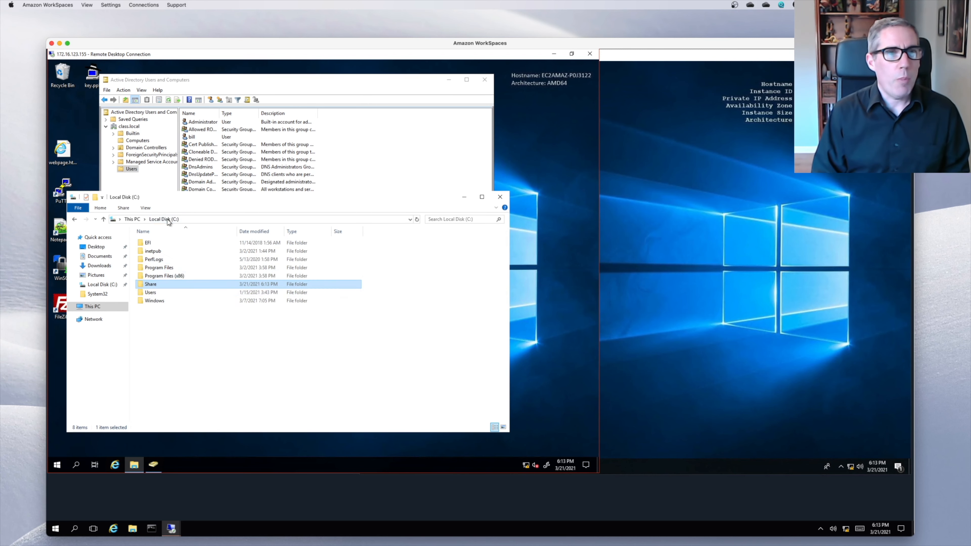
double_click(147, 283)
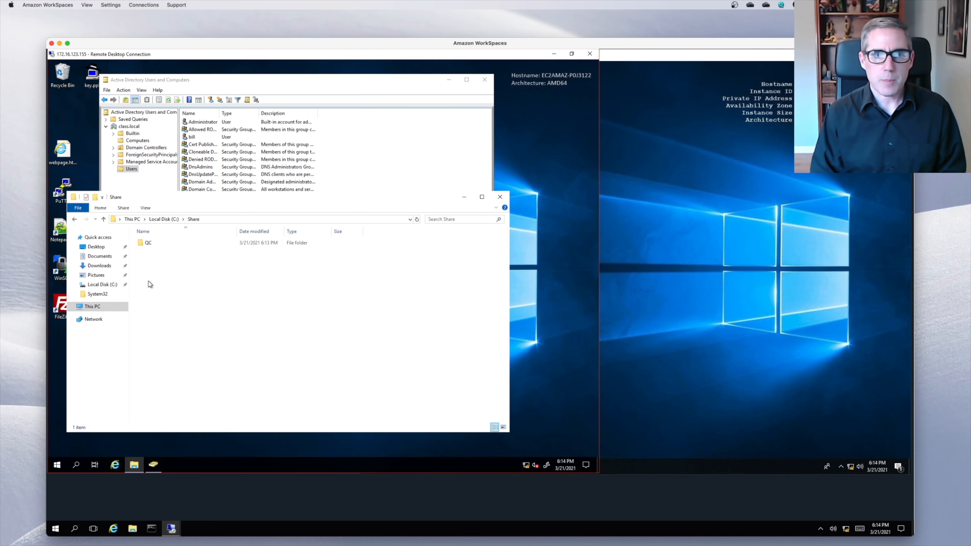
- Turn on Advanced Sharing for the QC folder with the share name QC
right_click(147, 245)
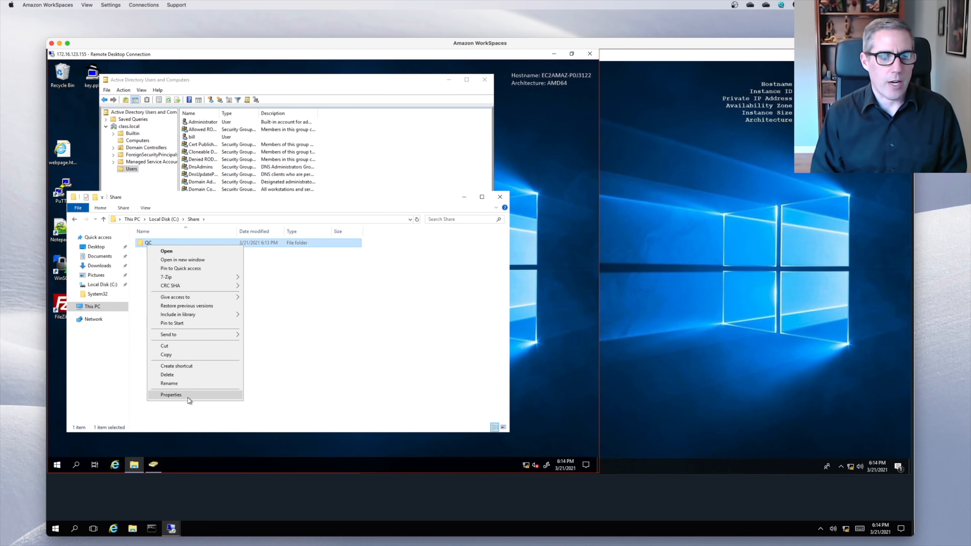
left_click(189, 397)
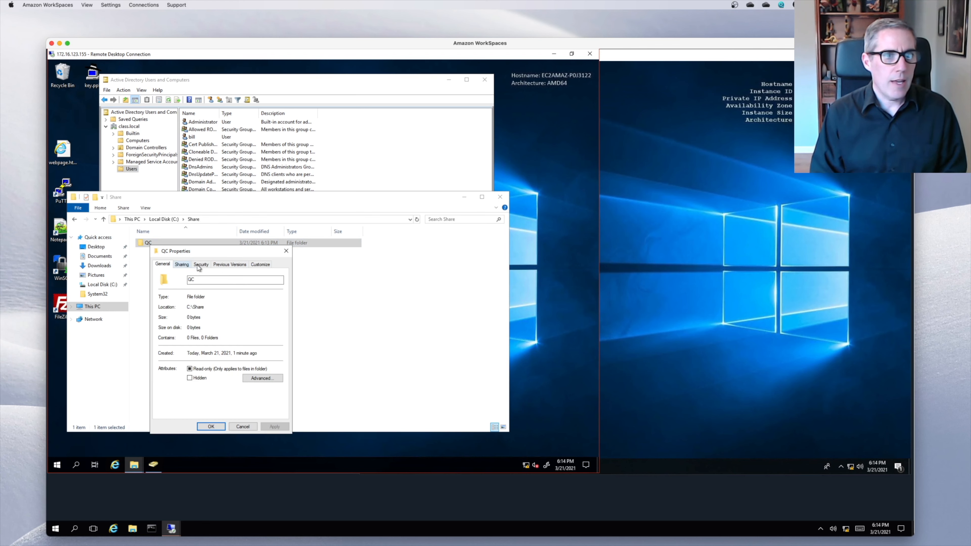
left_click(181, 264)
left_click(205, 359)
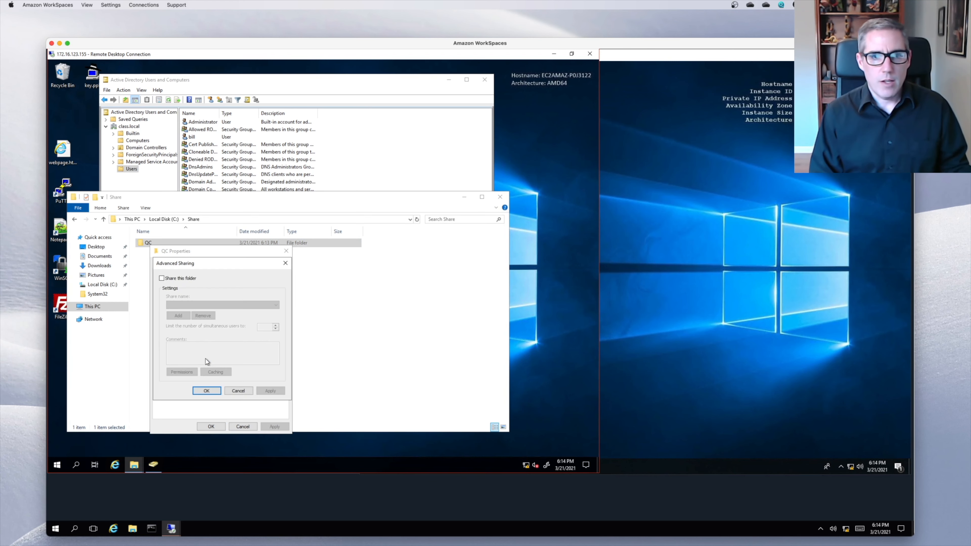
left_click(167, 278)
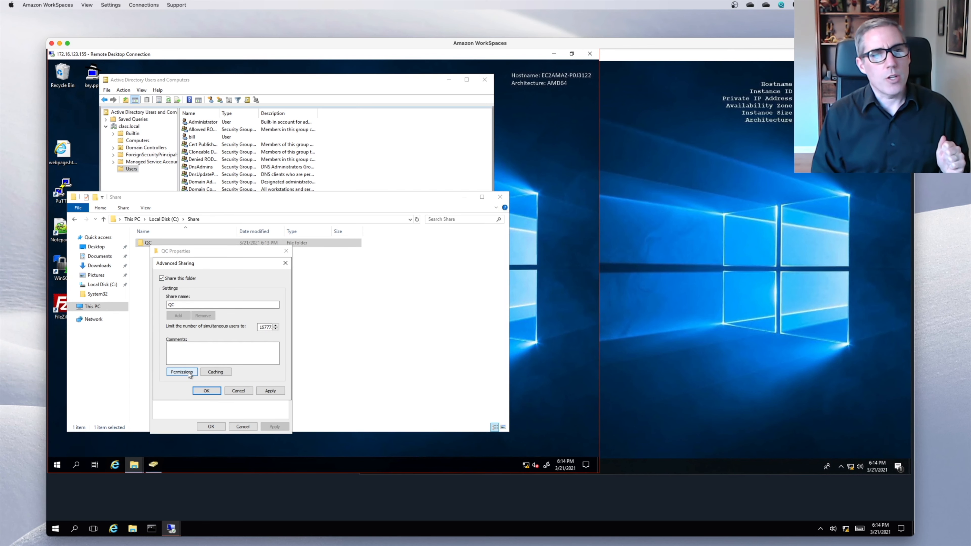
left_click(175, 305)
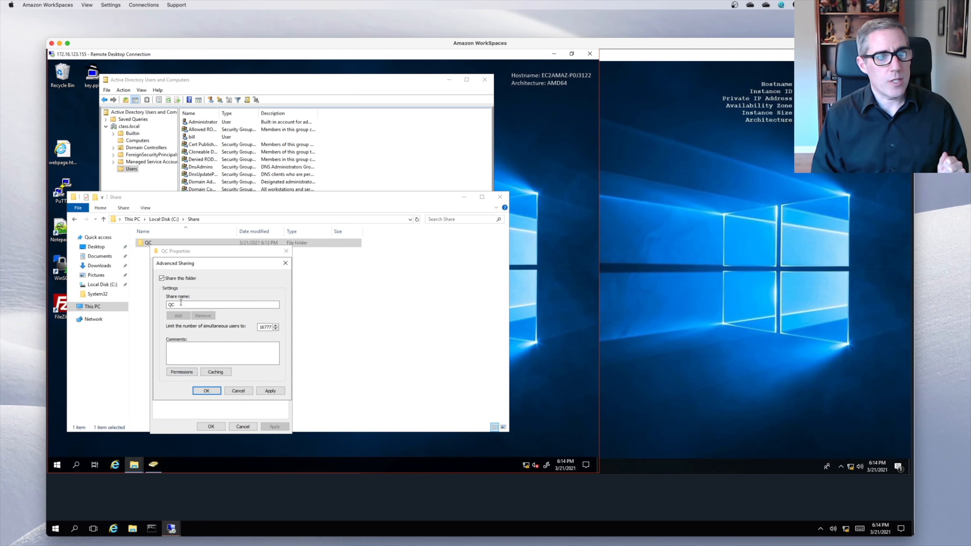
left_click(185, 372)
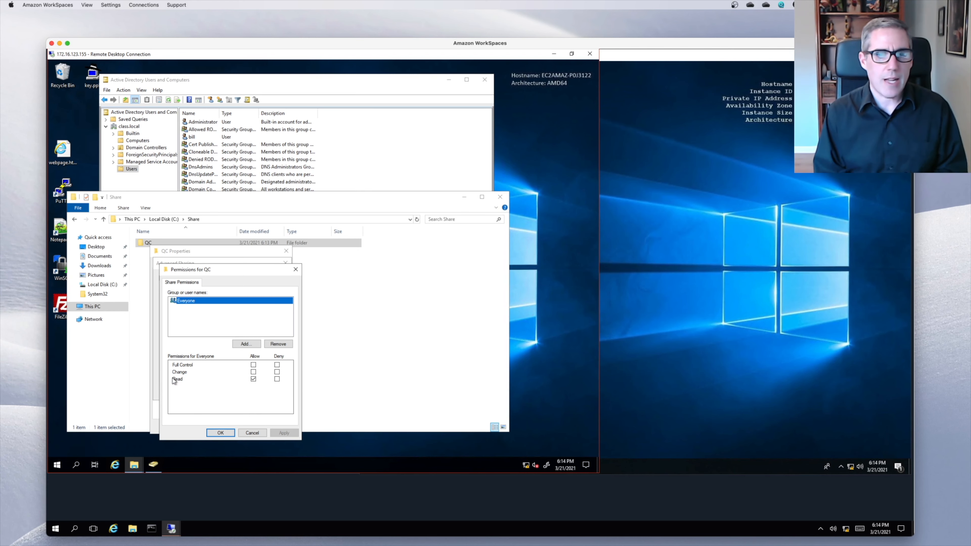
- Replace Everyone in the share permissions with the QC group allowed Change and Read
left_click(281, 345)
left_click(251, 344)
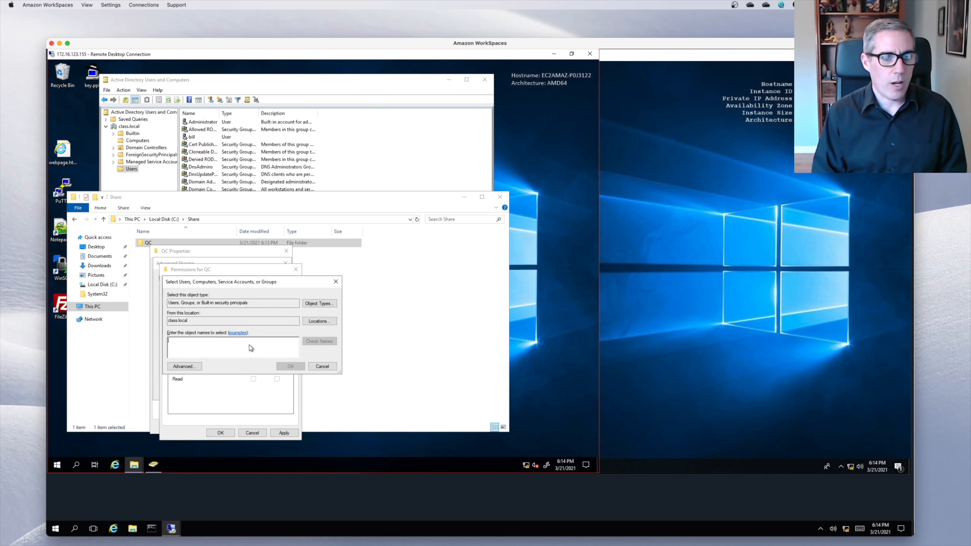
type("qc")
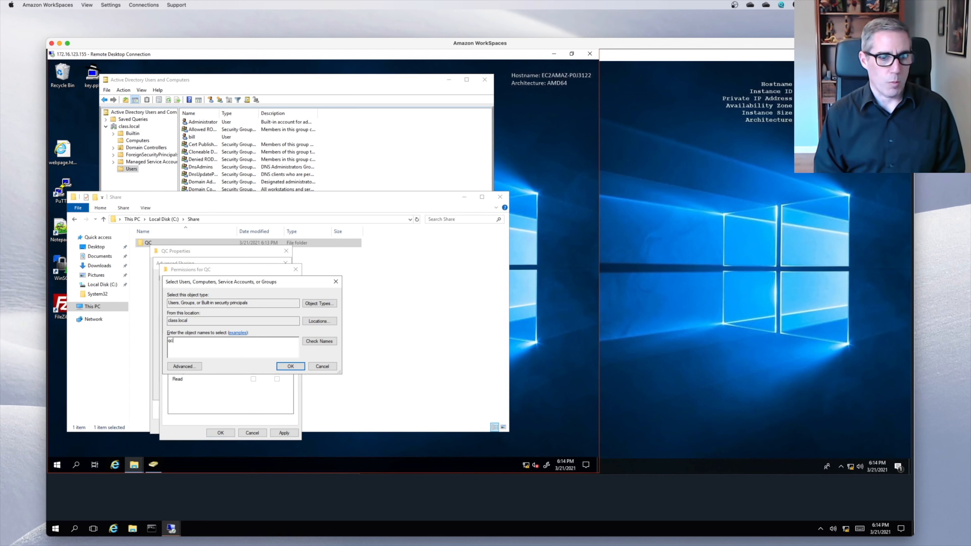
left_click(317, 341)
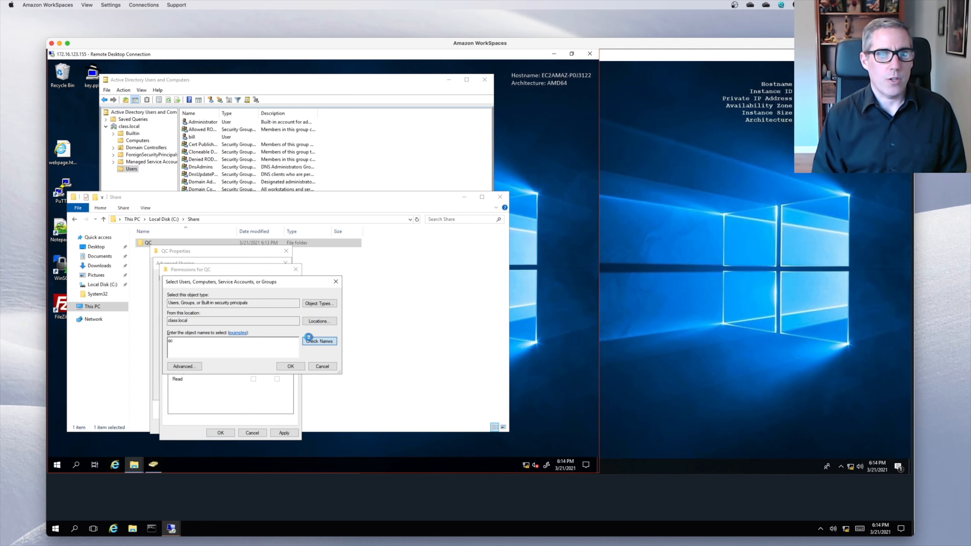
left_click(289, 366)
left_click(253, 372)
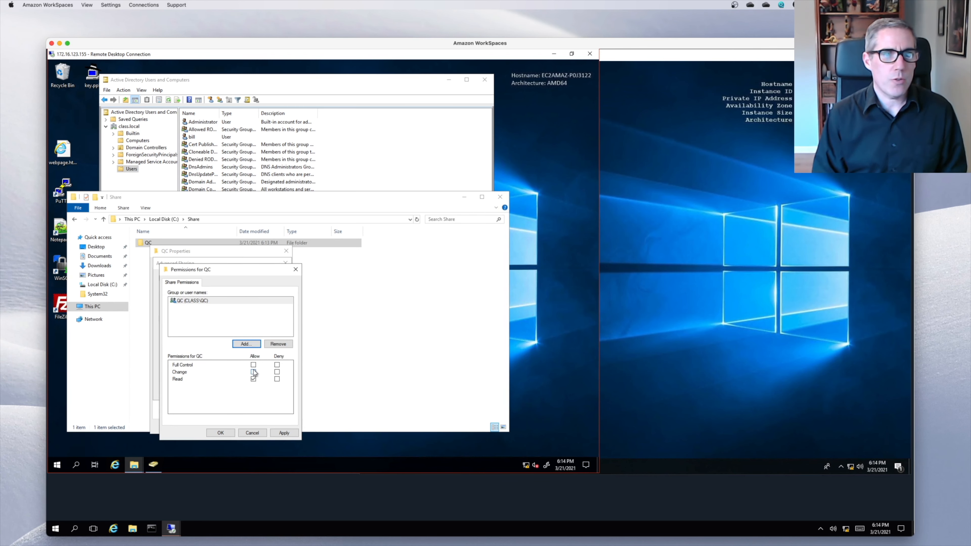
left_click(222, 433)
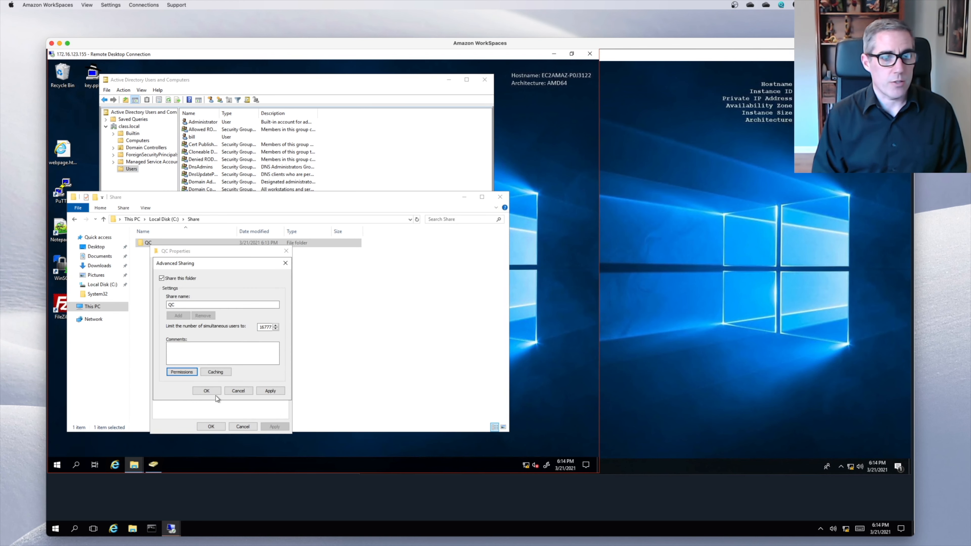
left_click(216, 396)
left_click(214, 426)
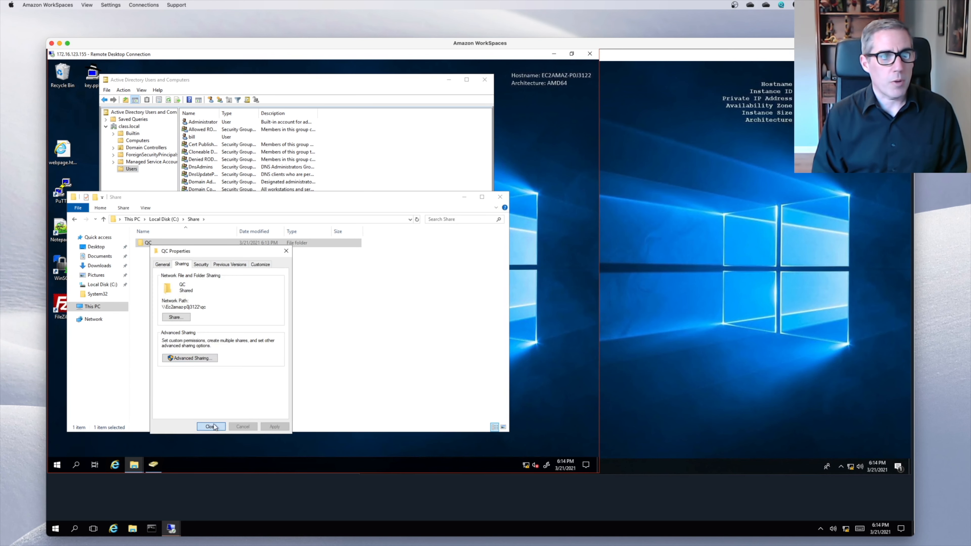
- Create a new text document named Test1.txt inside the QC folder
right_click(152, 243)
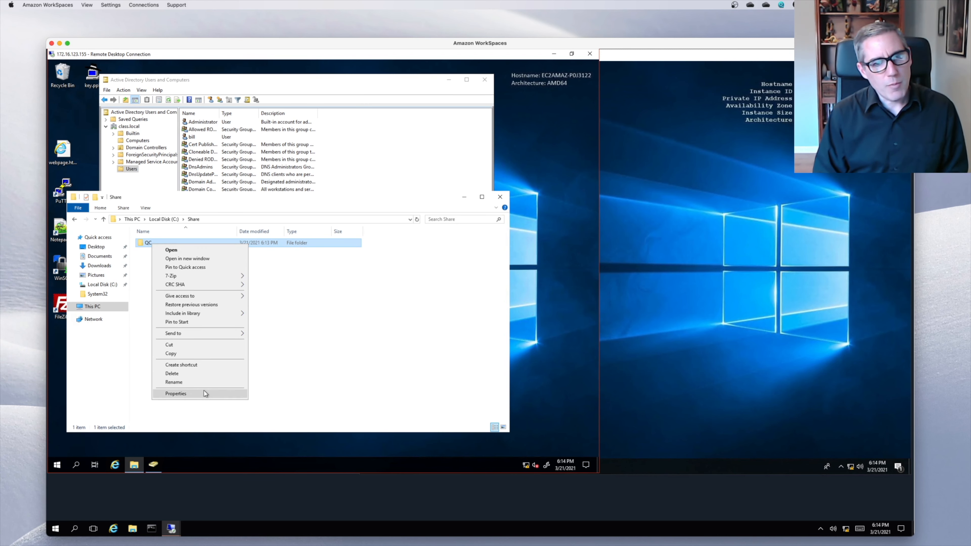
left_click(168, 250)
right_click(148, 256)
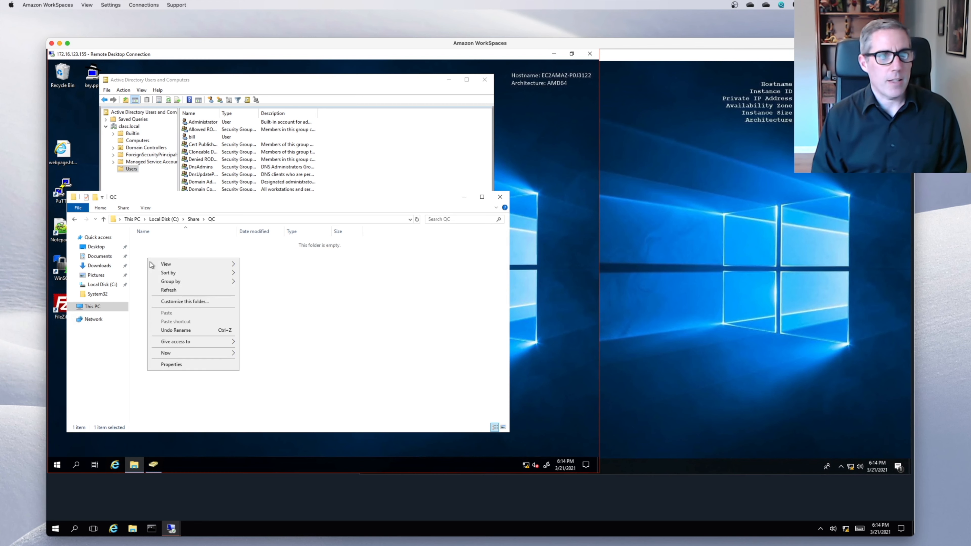
mouse_move(183, 352)
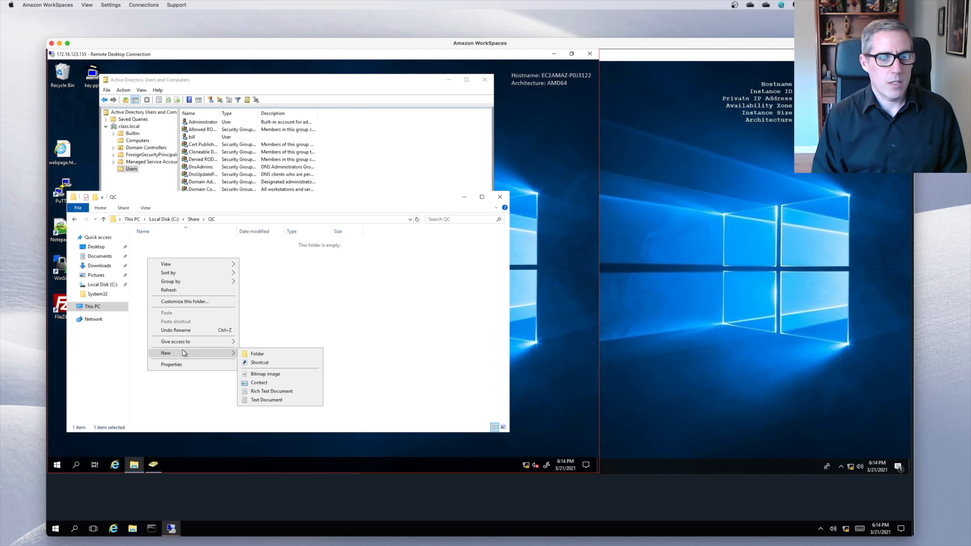
left_click(270, 400)
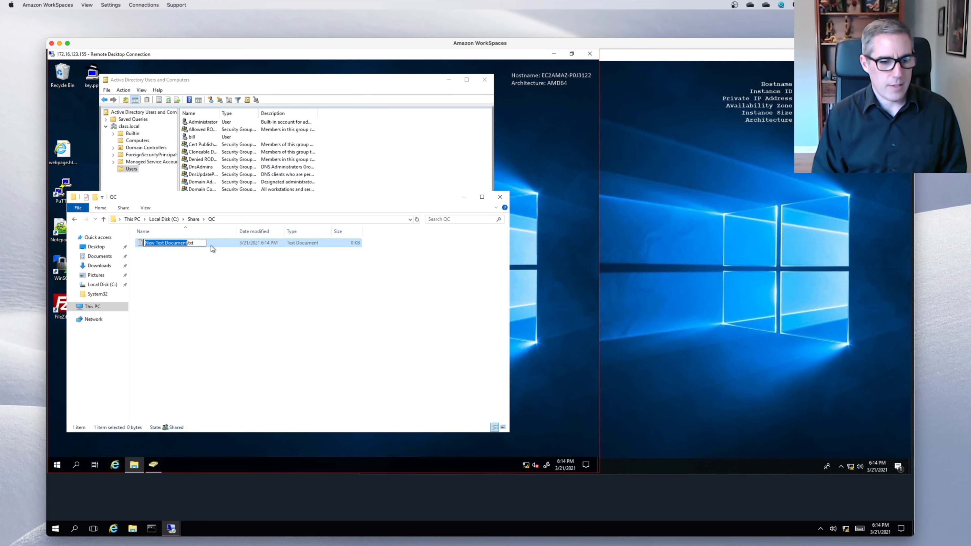
type("Test1")
key("Return")
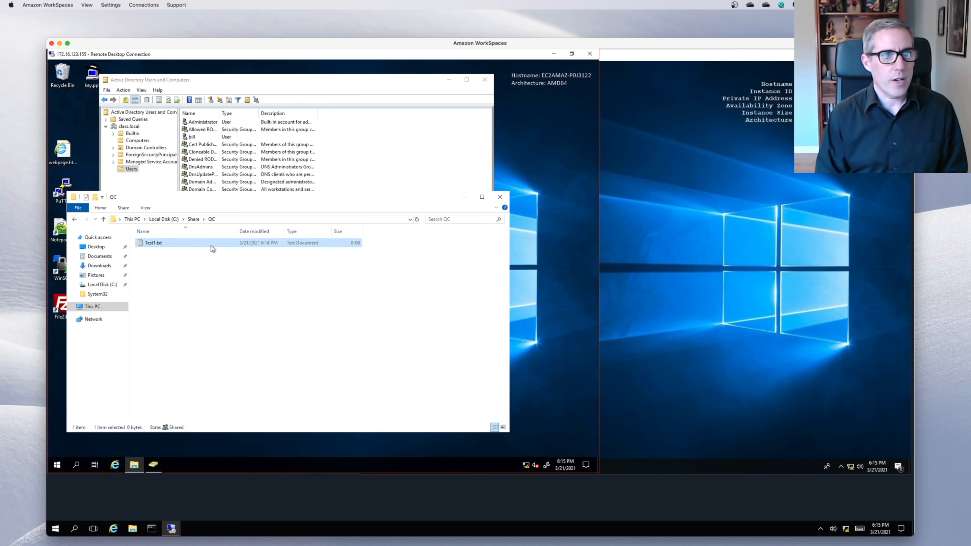
- Write "This is a test." in Test1.txt and save it
double_click(168, 243)
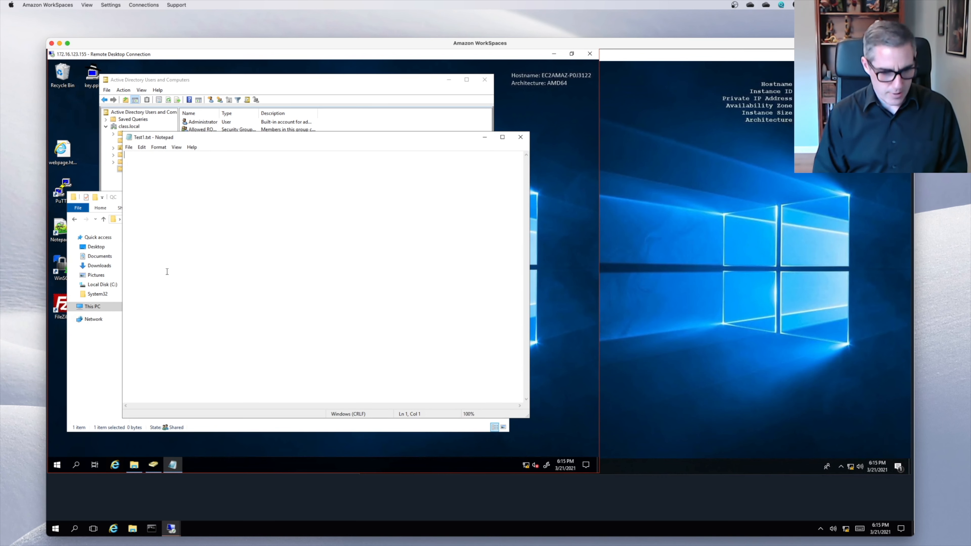
type("This is a t")
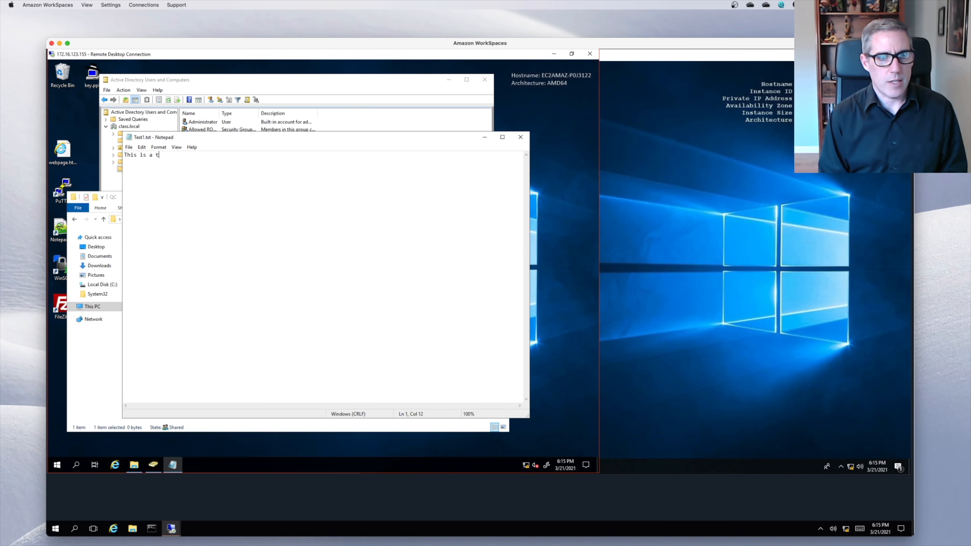
type("est.")
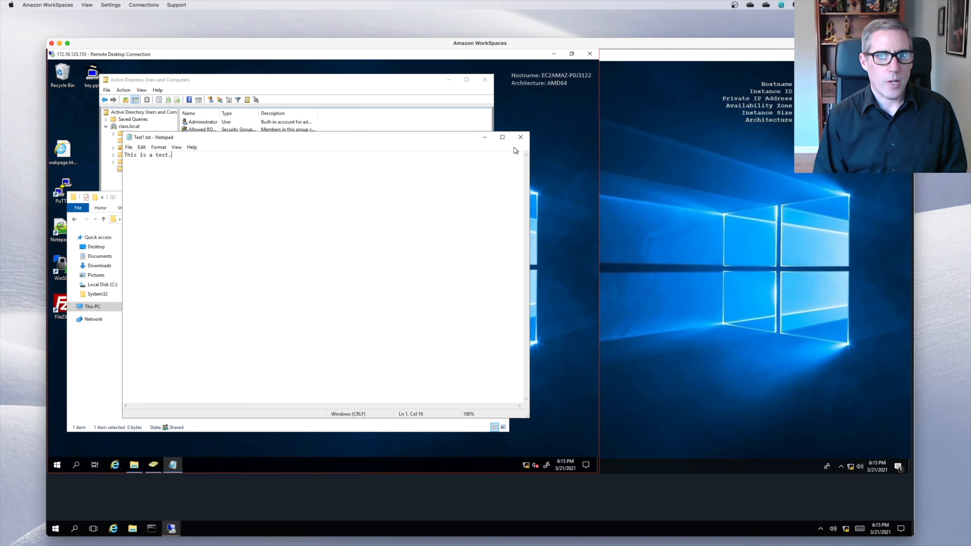
left_click(520, 137)
left_click(300, 266)
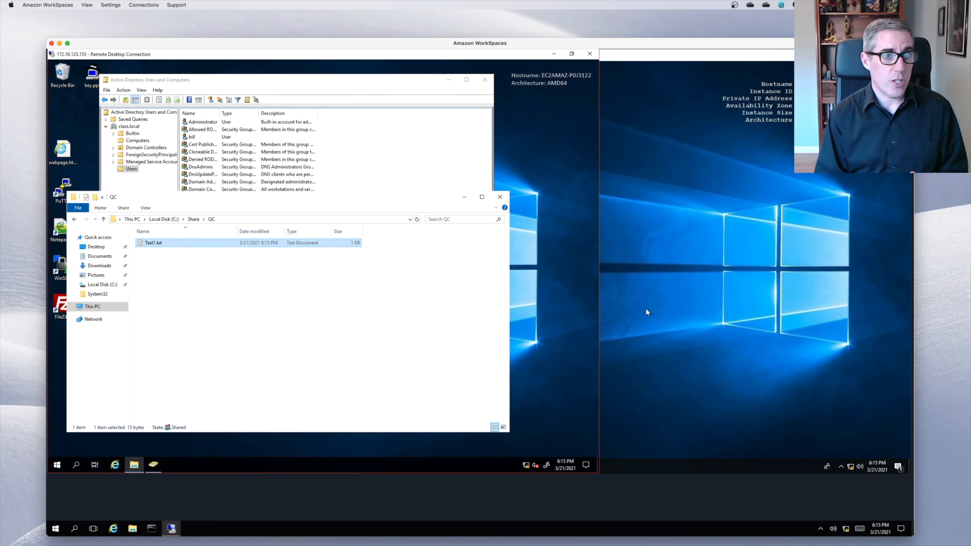
- Review the QC folder's share permissions, closing all dialogs unchanged
left_click(193, 220)
right_click(141, 243)
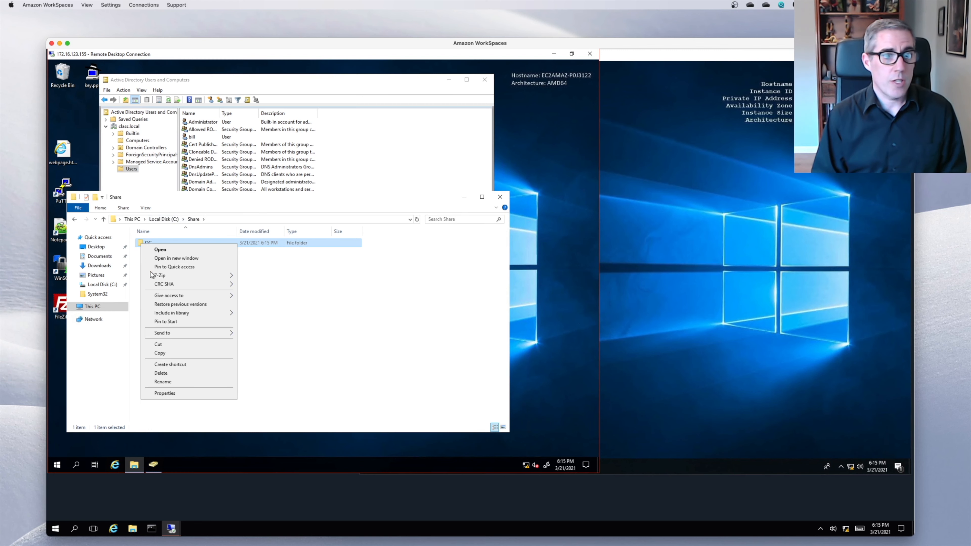
left_click(166, 394)
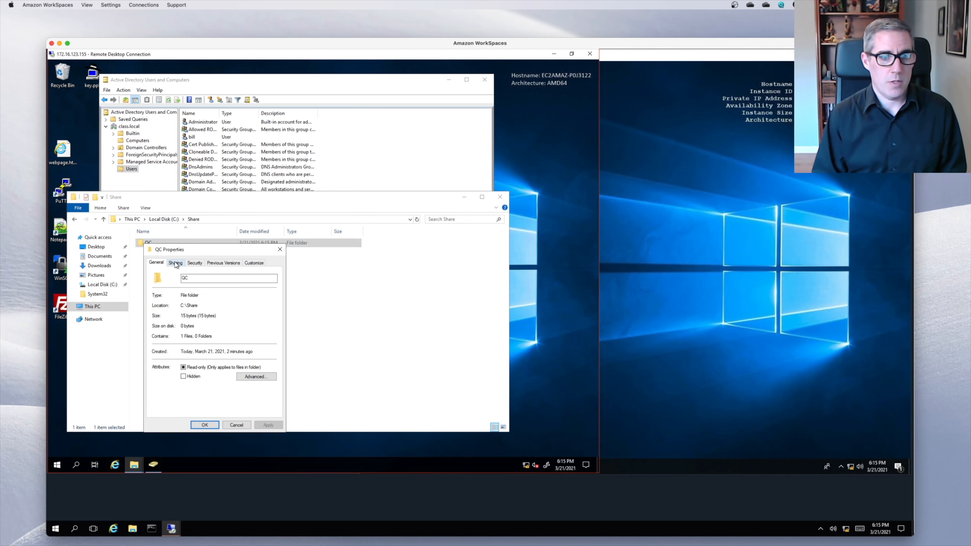
left_click(175, 263)
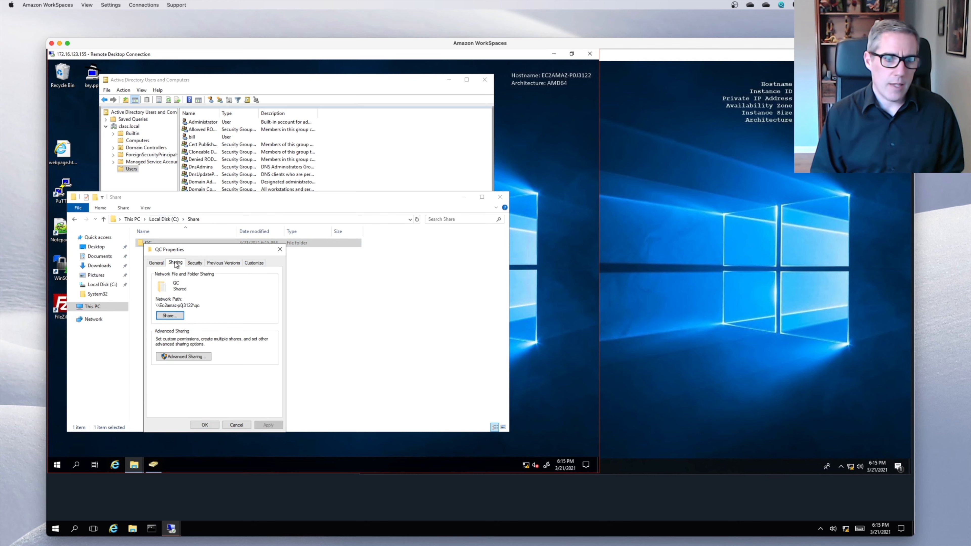
left_click(195, 358)
left_click(185, 369)
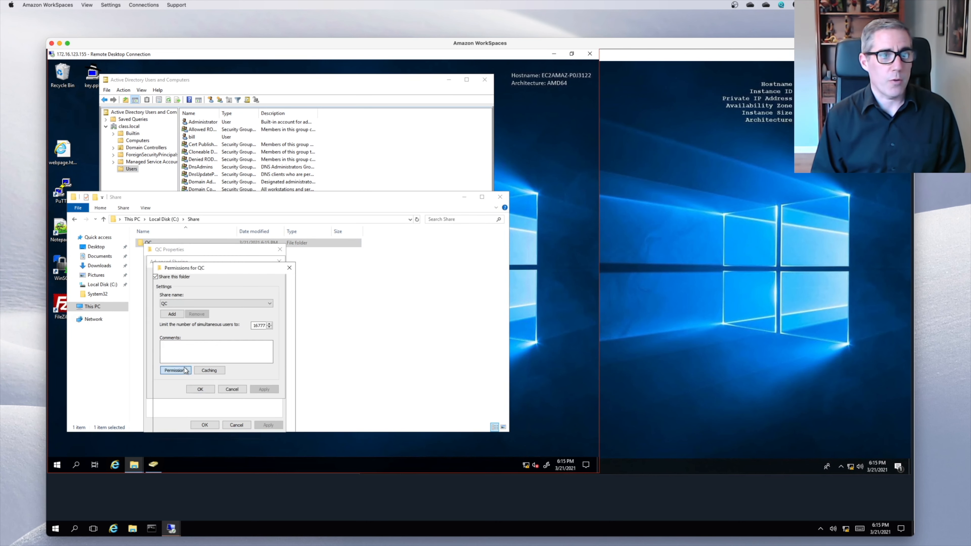
left_click(214, 431)
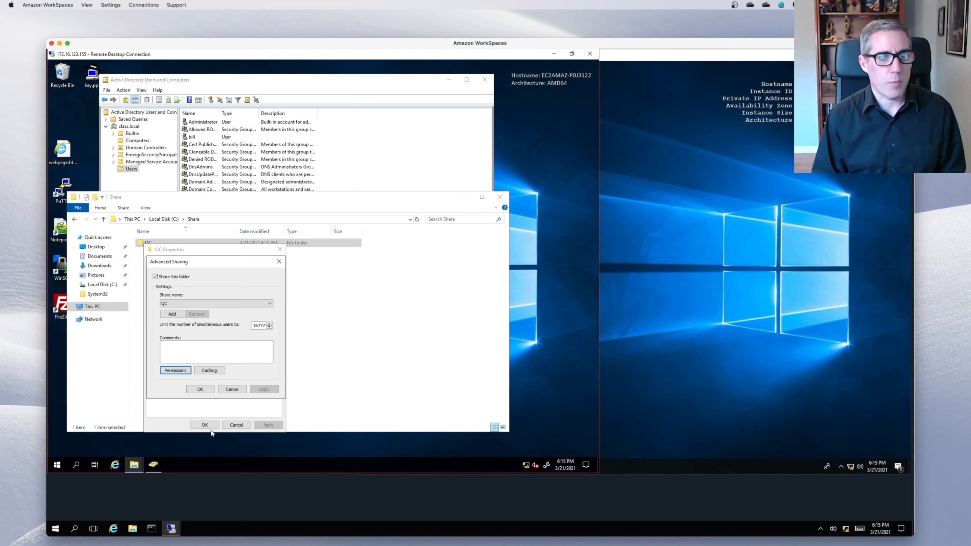
left_click(199, 390)
left_click(206, 426)
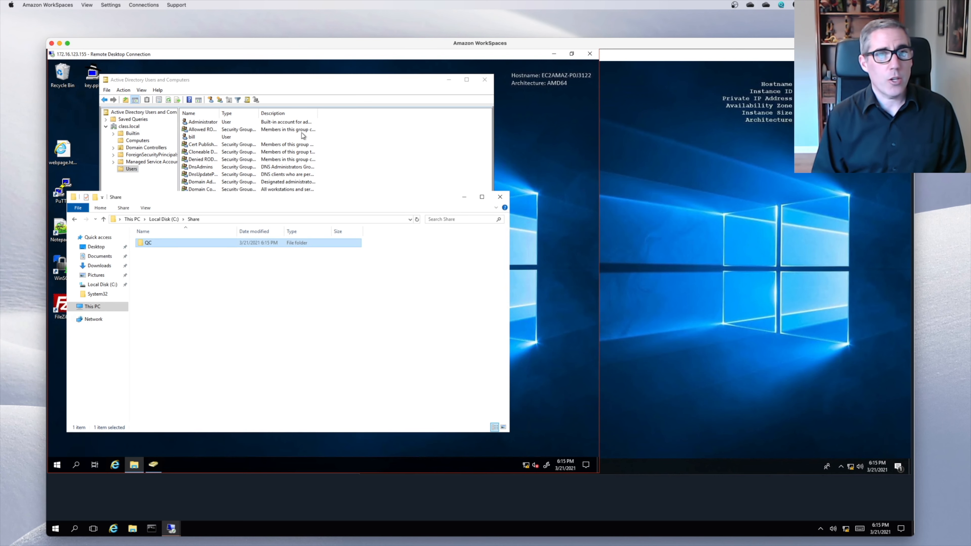
- Check the QC group's members in Active Directory, then switch to the client session
left_click(333, 137)
double_click(197, 294)
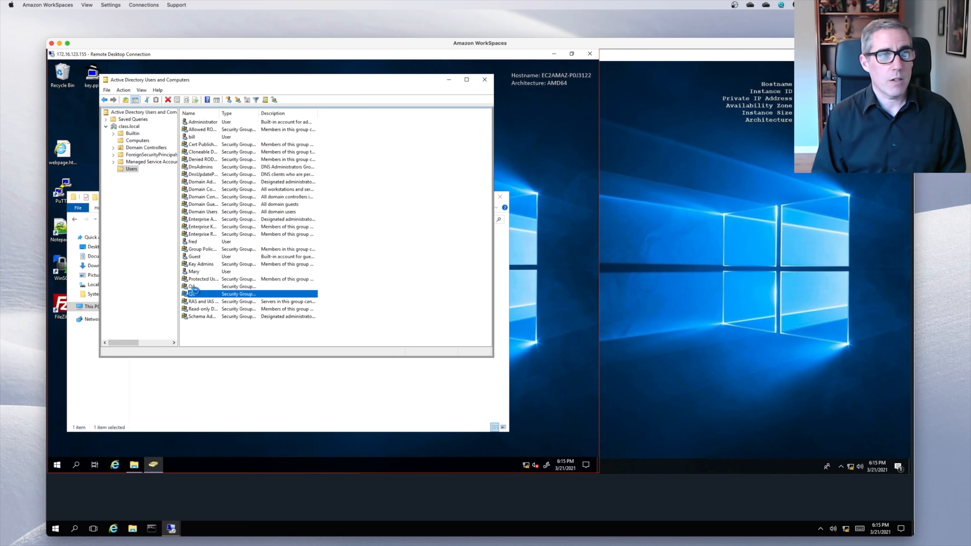
left_click(256, 146)
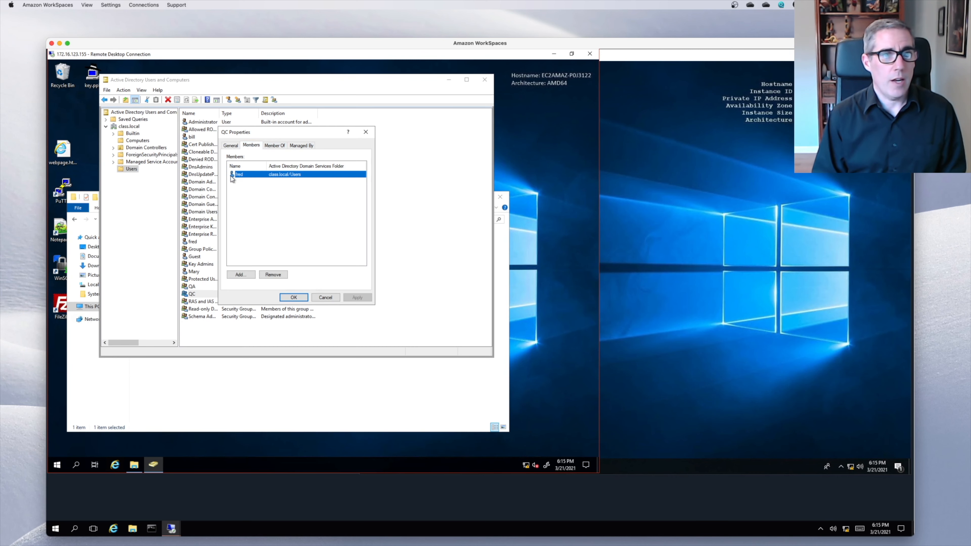
left_click(288, 298)
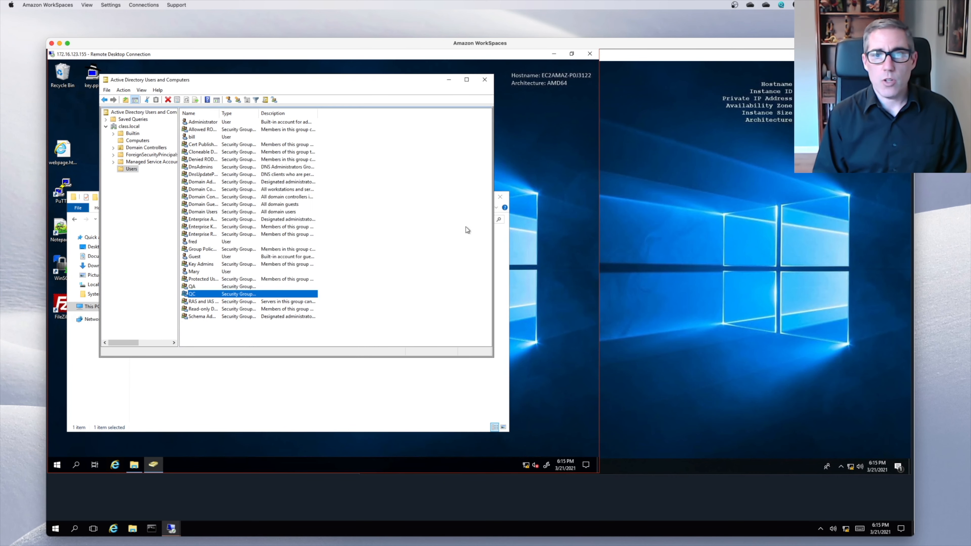
left_click(630, 239)
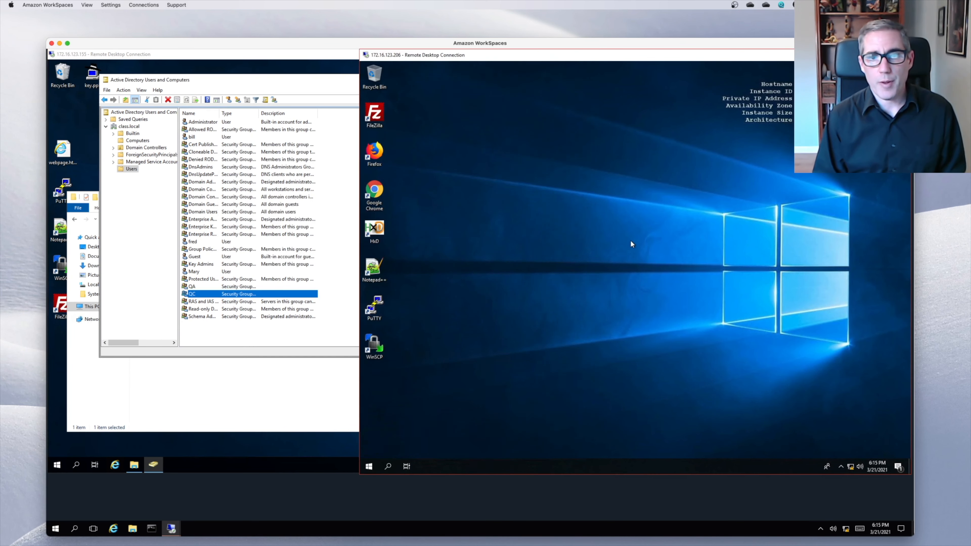
- Launch cmd from the client's Run dialog and run whoami to show the signed-in domain user
right_click(373, 462)
left_click(364, 464)
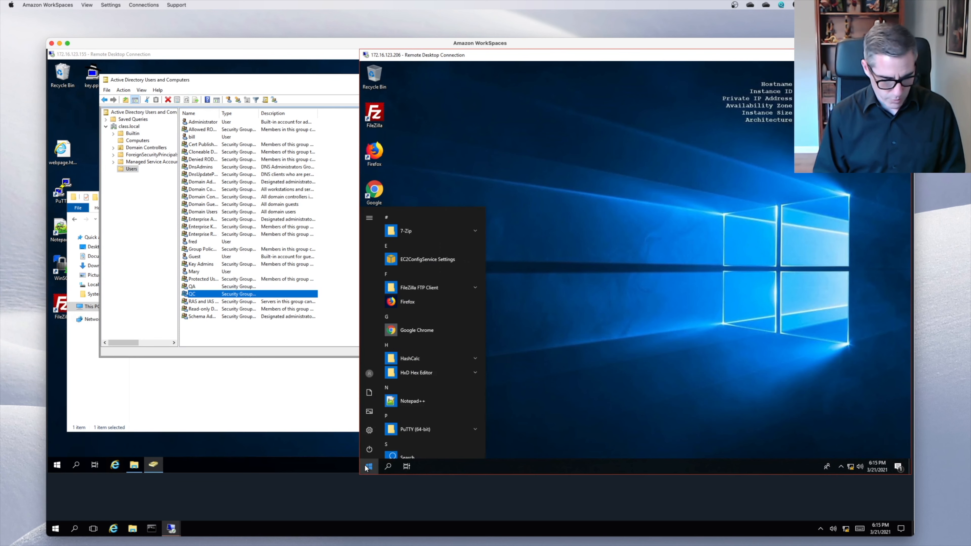
type("cm")
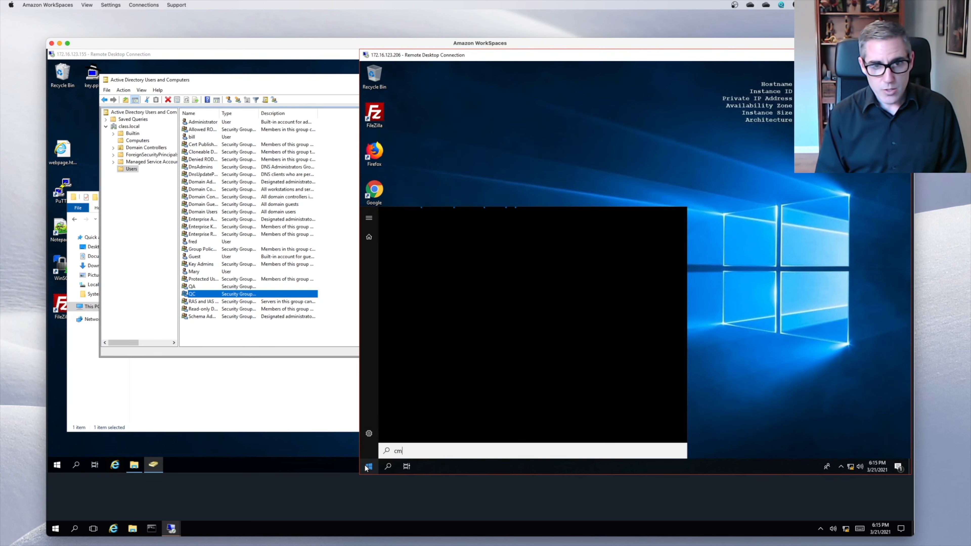
type("d")
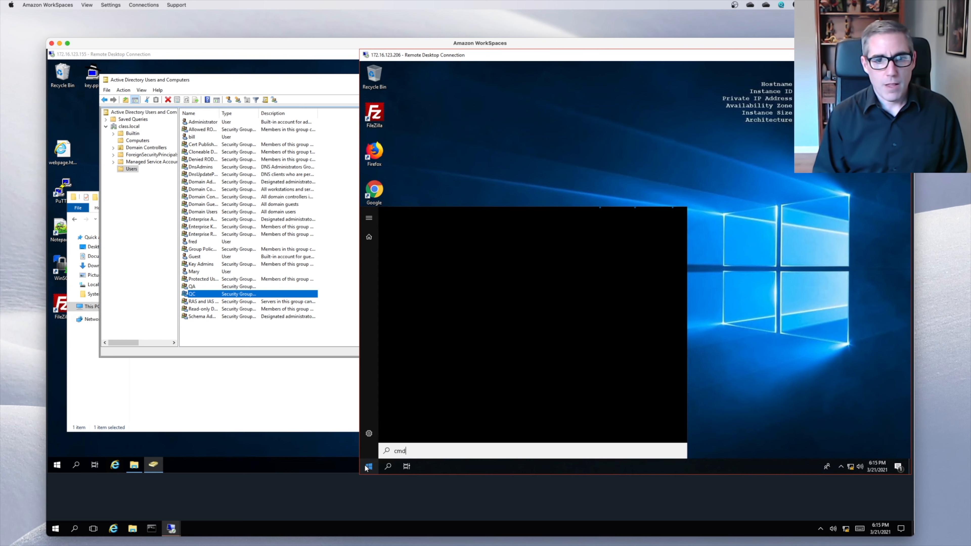
right_click(372, 465)
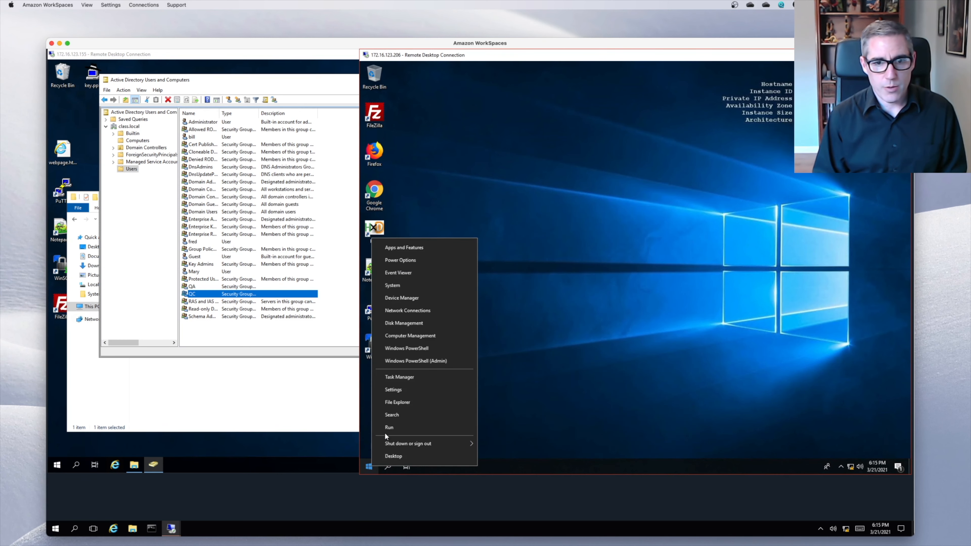
left_click(389, 427)
key("Return")
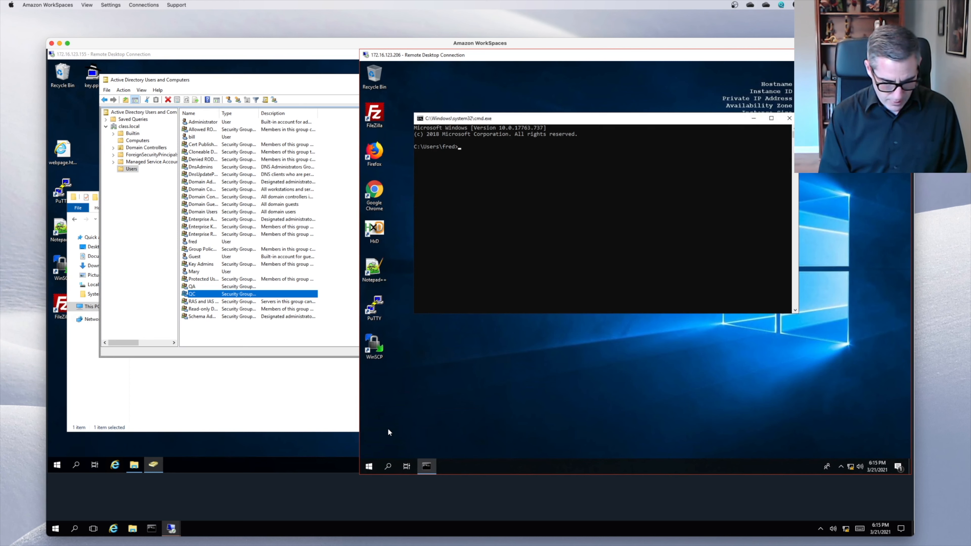
type("whoami")
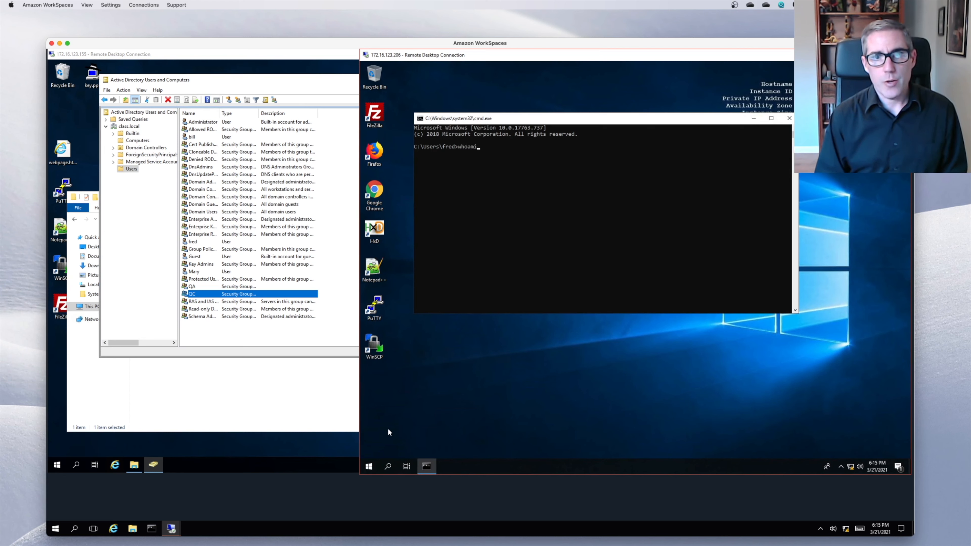
key("Return")
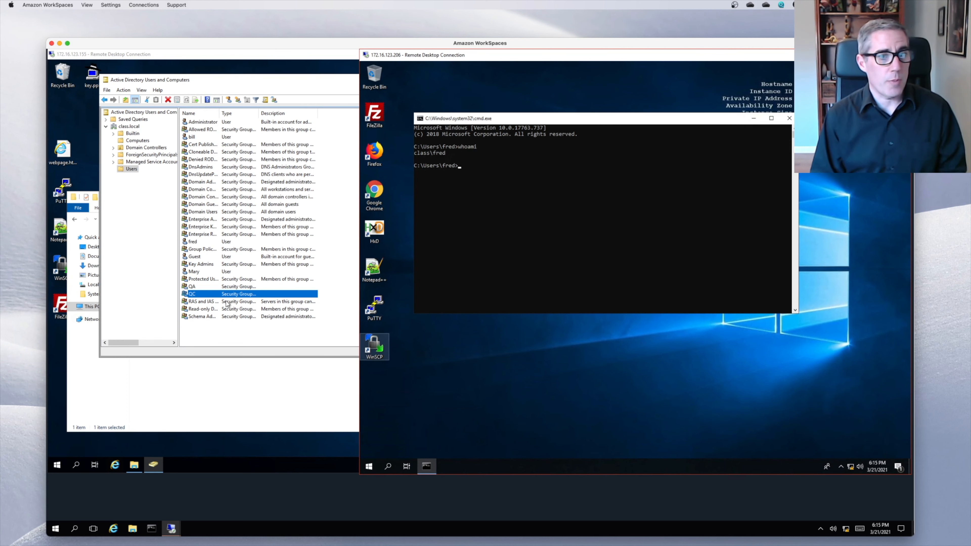
- On the client, browse to \\172.16.123.155 and open the qc share listing Test1
right_click(369, 467)
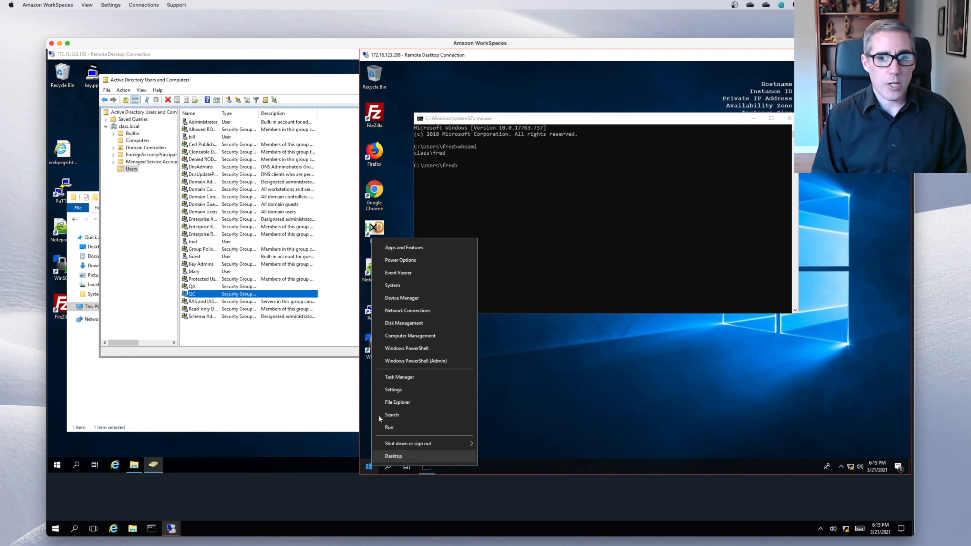
left_click(395, 402)
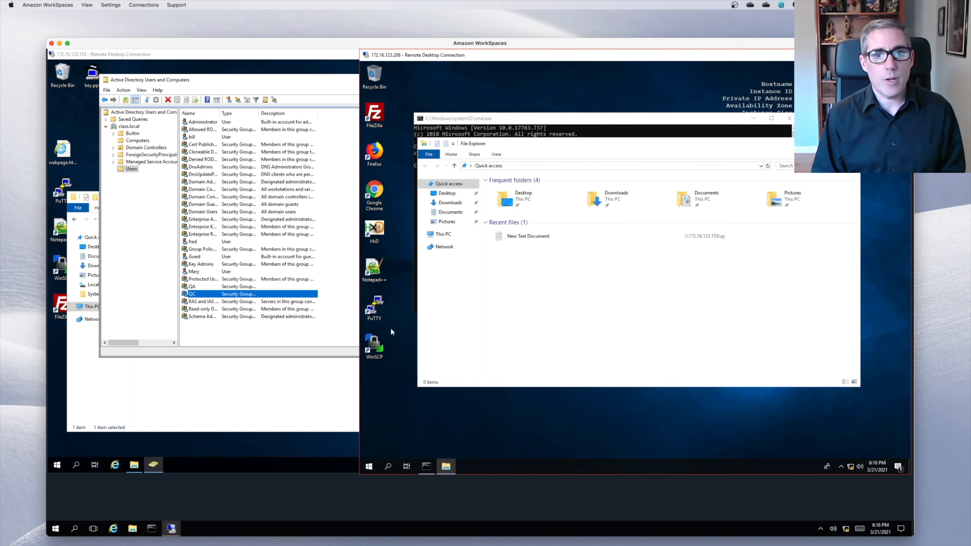
left_click(539, 166)
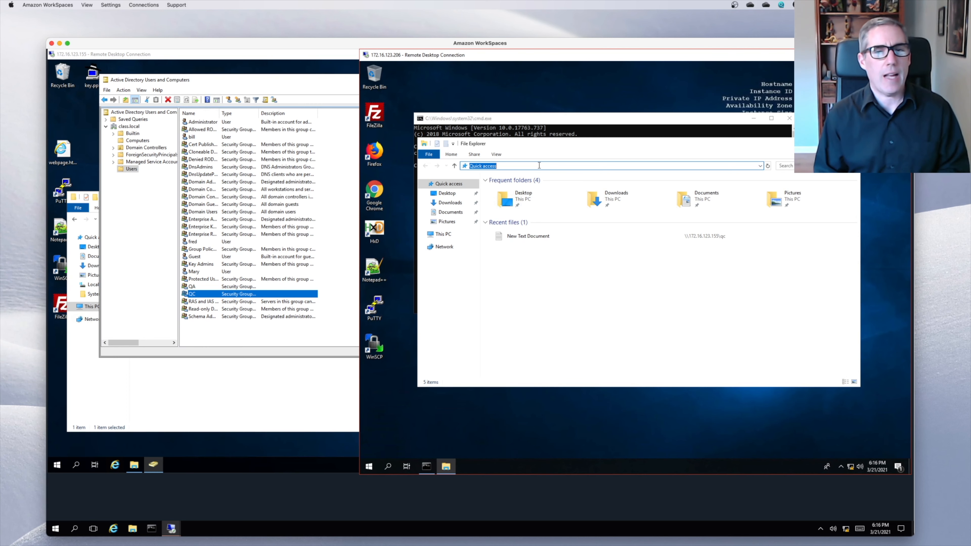
type("\\\\")
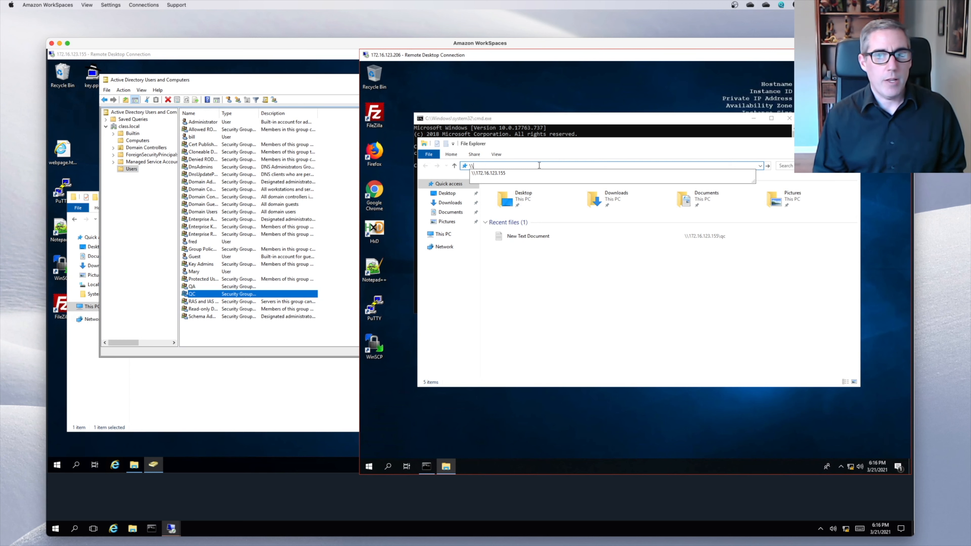
left_click(498, 174)
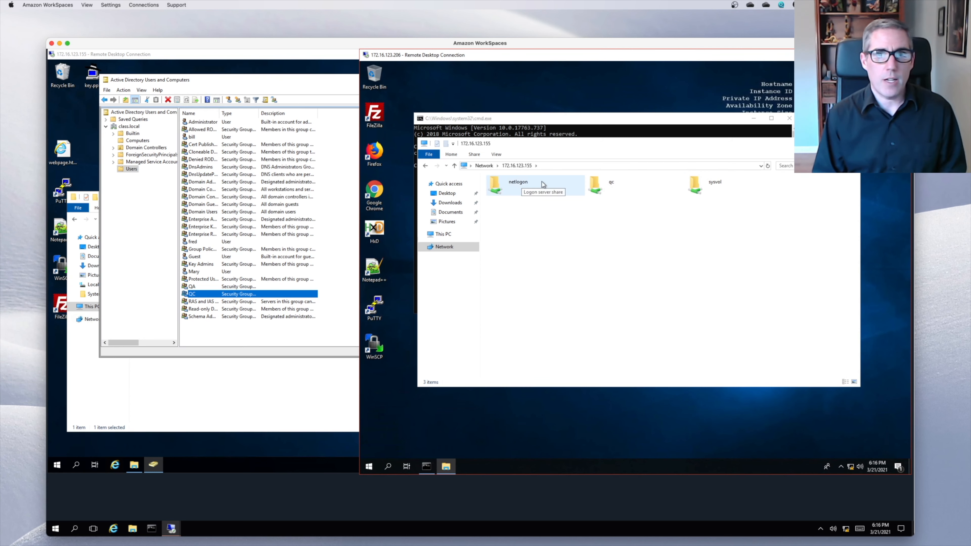
double_click(605, 189)
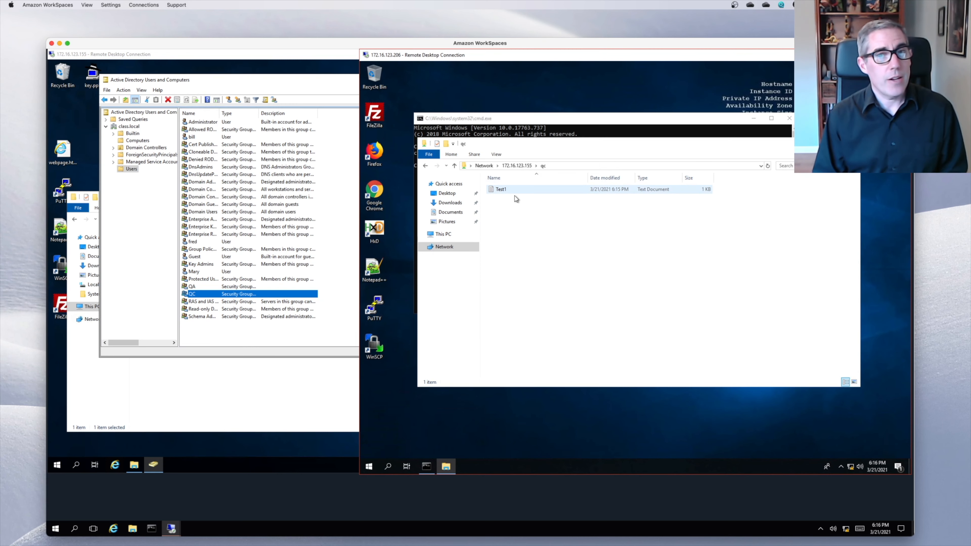
- Add the line "This is still a test." to Test1, then cancel the Save As prompt
double_click(511, 189)
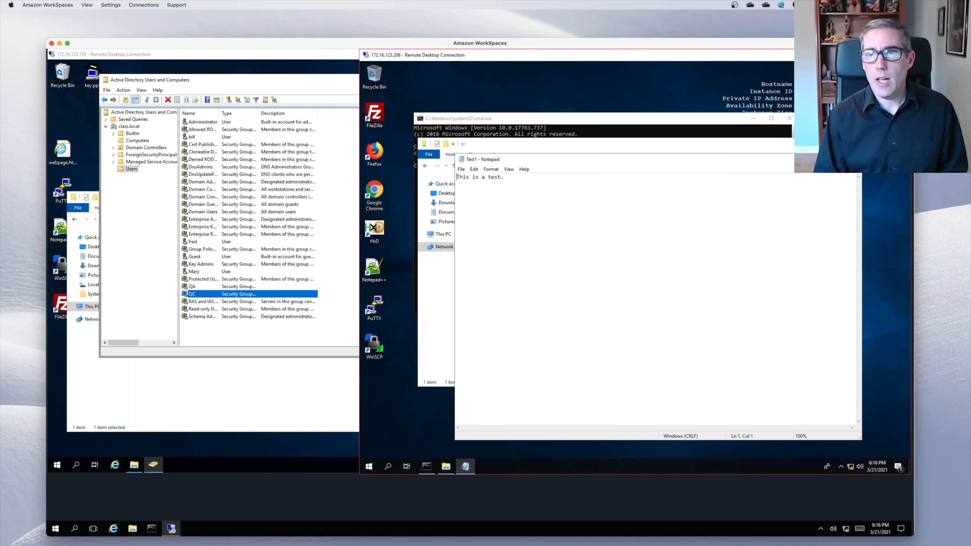
left_click(661, 185)
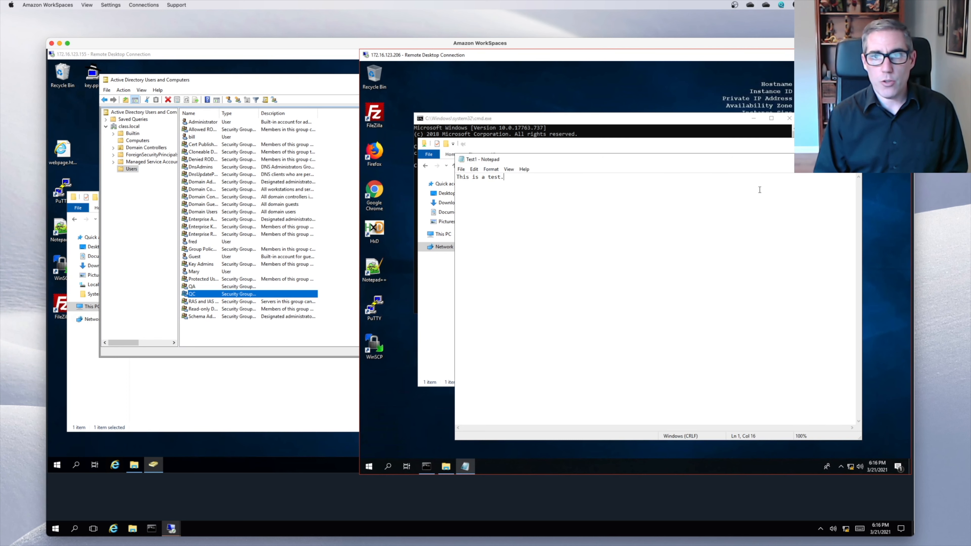
key("Return")
type("This is still a lt")
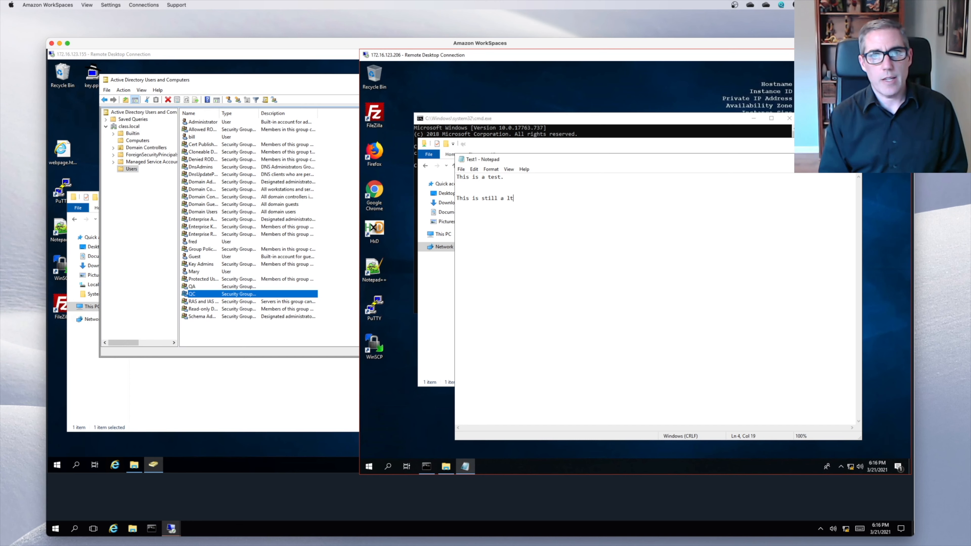
key("BackSpace")
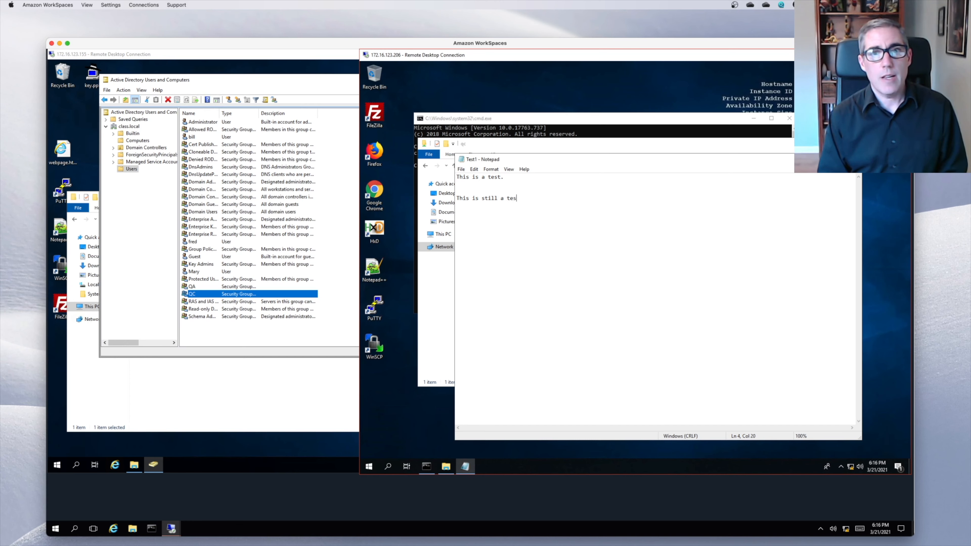
type("t.")
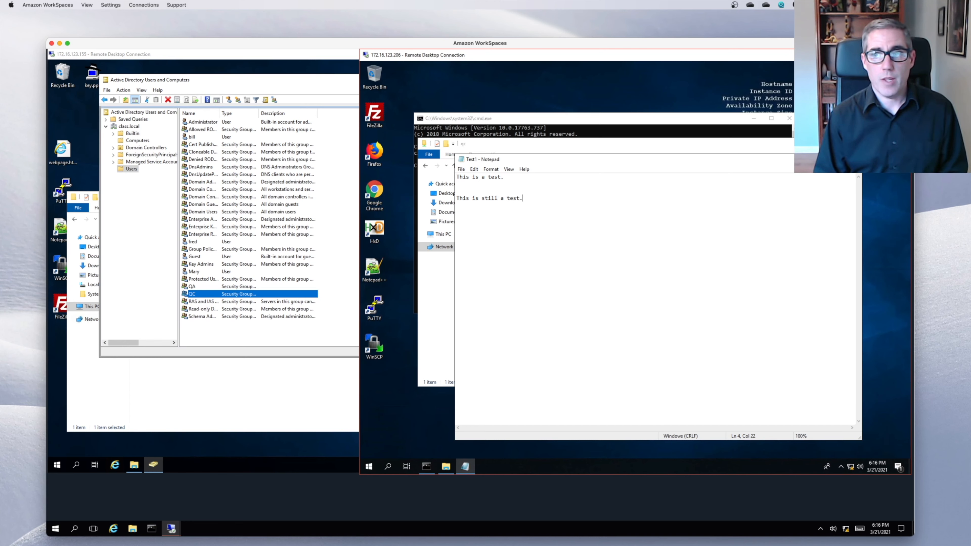
key("alt+F4")
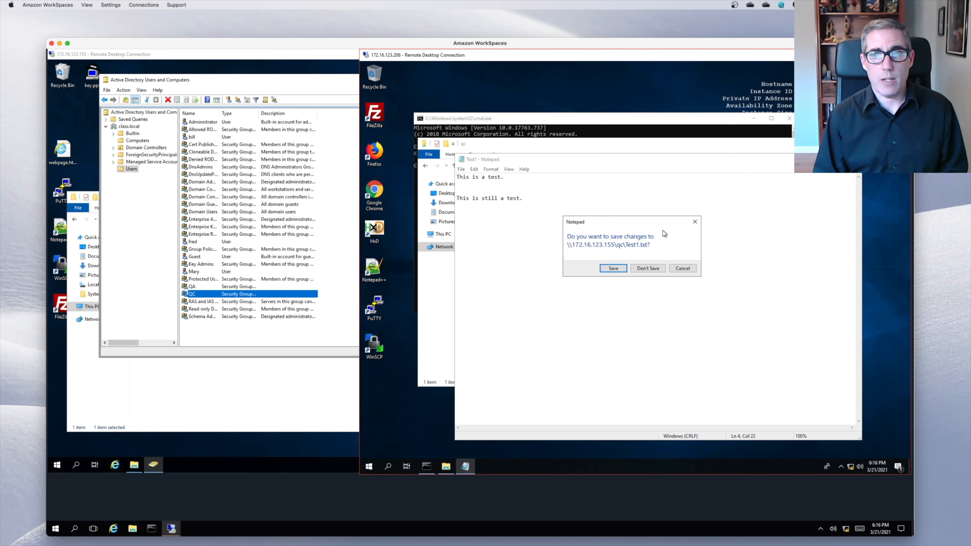
left_click(610, 269)
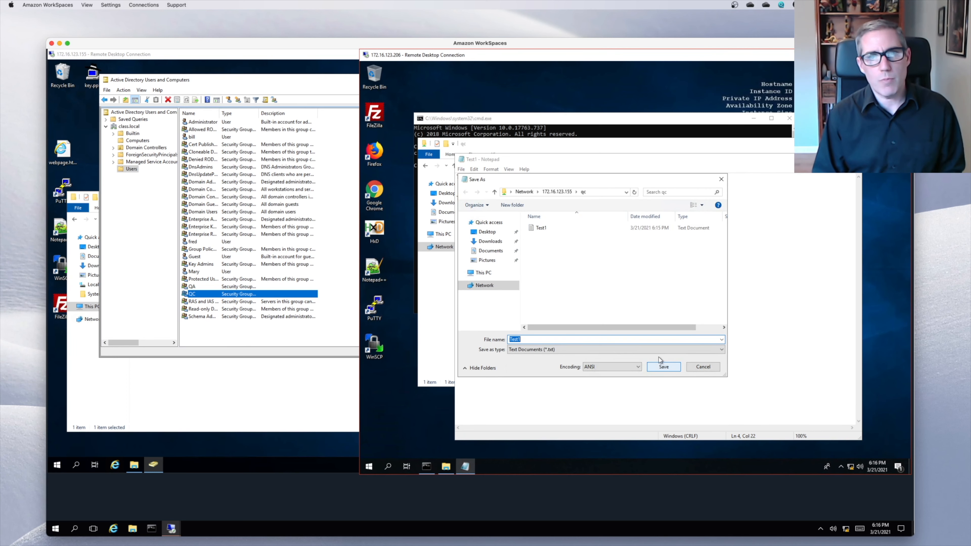
left_click(703, 368)
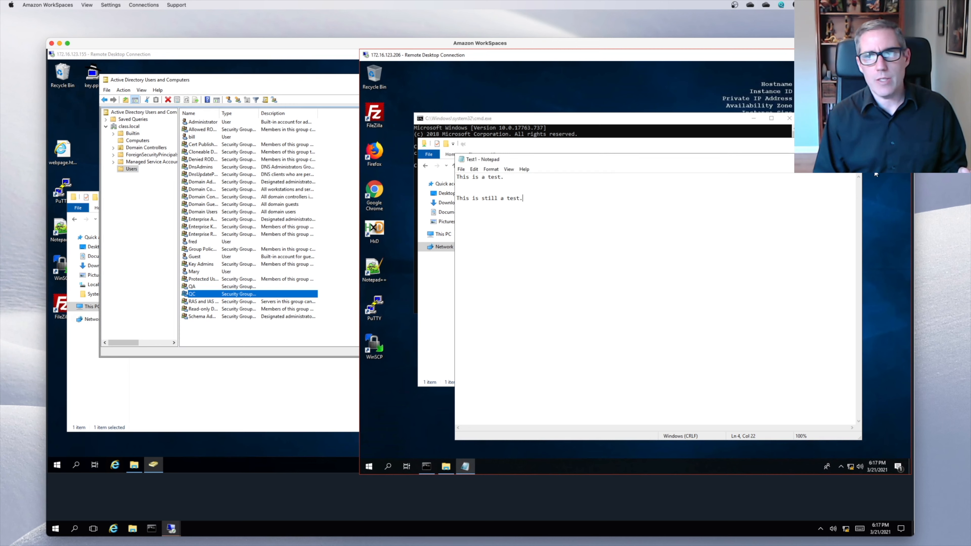
- Discard the Notepad changes, then attempt to delete Test1 and dismiss the access denied error
left_click(853, 159)
left_click(660, 269)
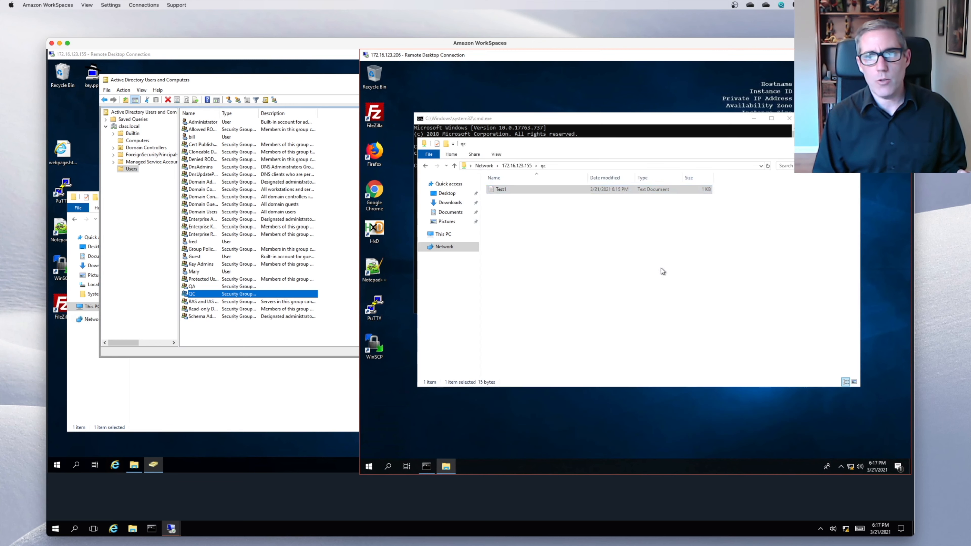
right_click(517, 189)
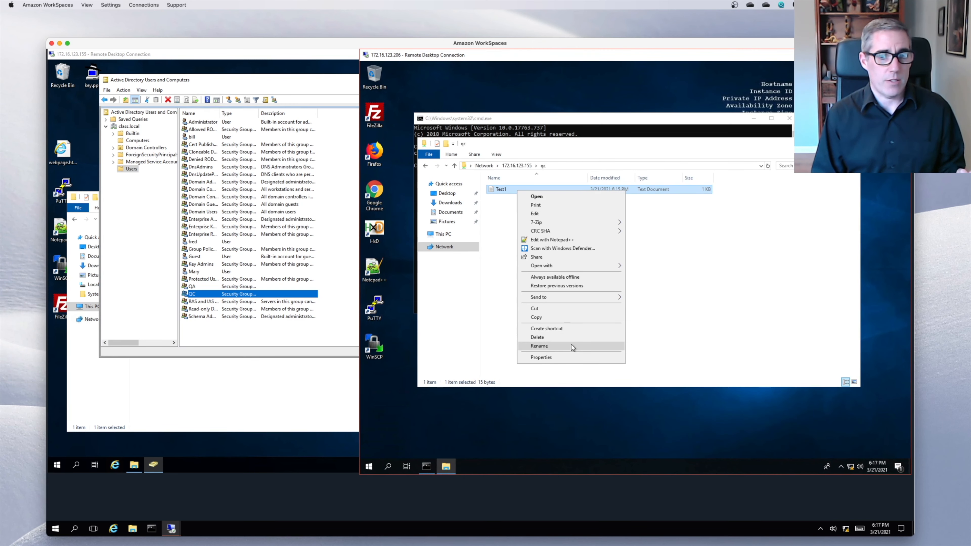
left_click(569, 338)
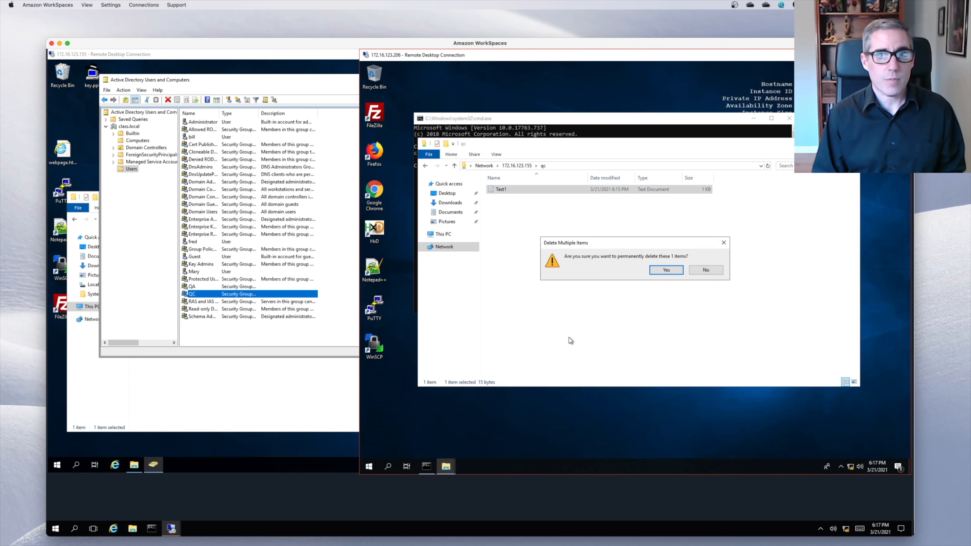
left_click(669, 271)
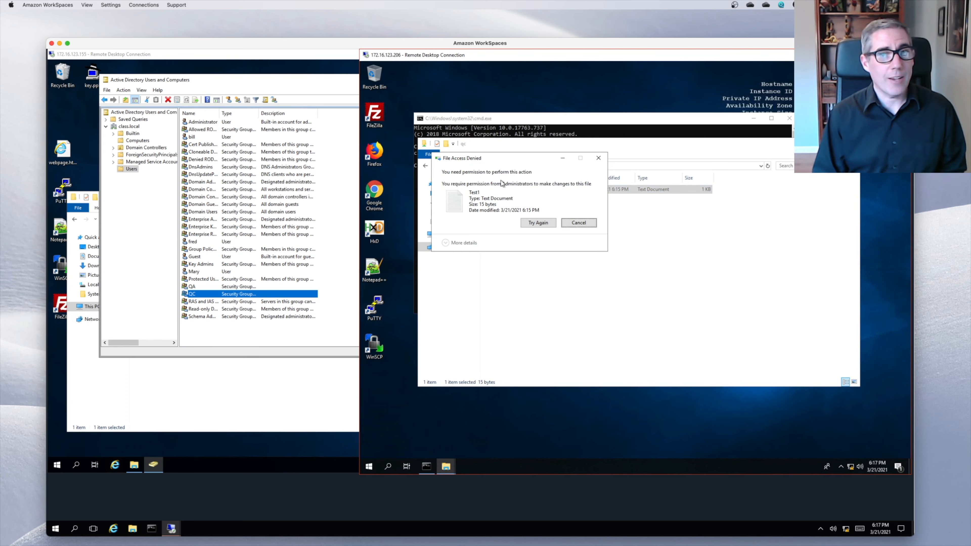
left_click(578, 224)
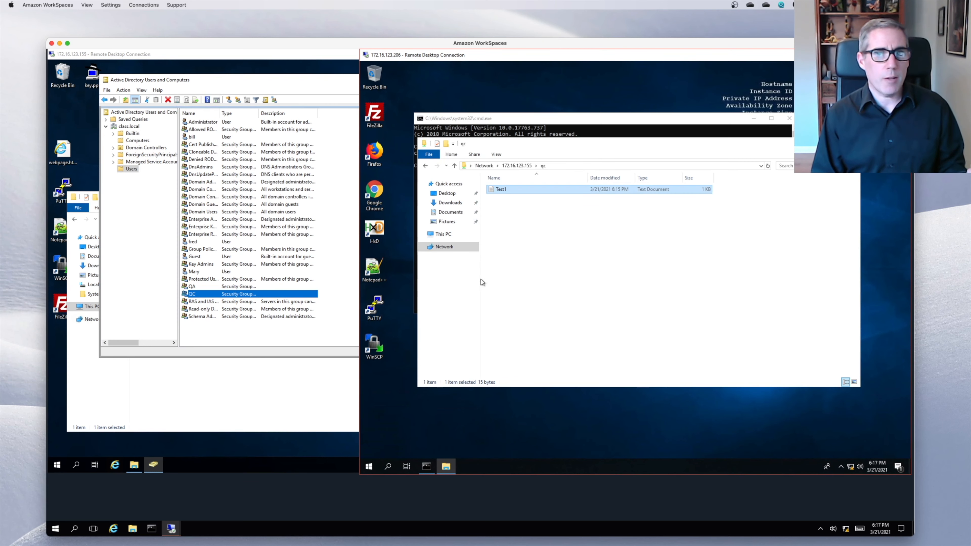
- On the server, allow the QC group Change and Read in the QC folder's share permissions
left_click(252, 305)
right_click(141, 243)
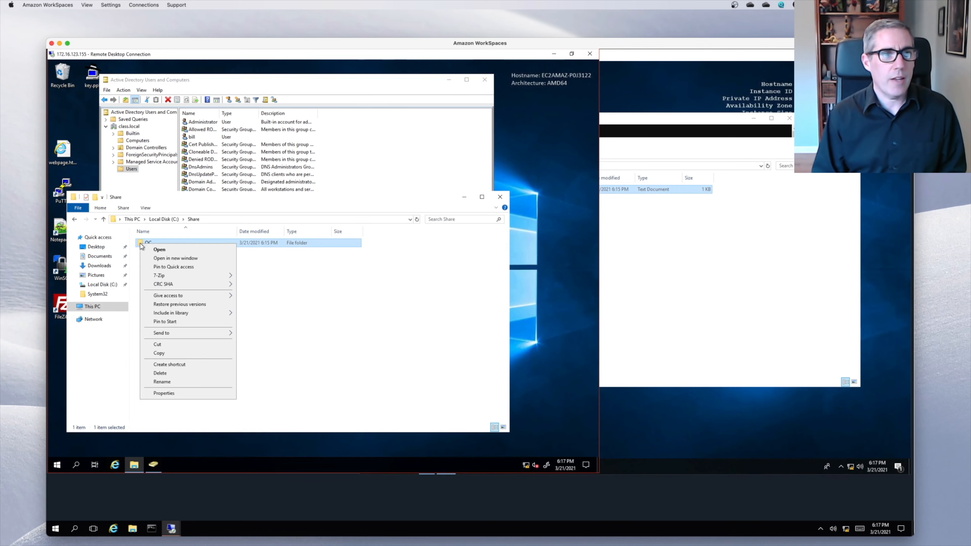
left_click(163, 394)
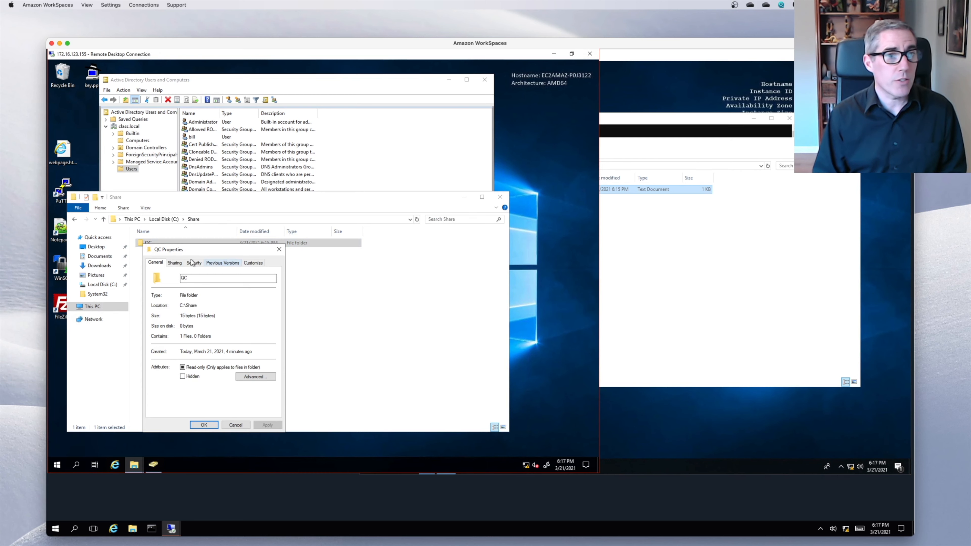
left_click(176, 263)
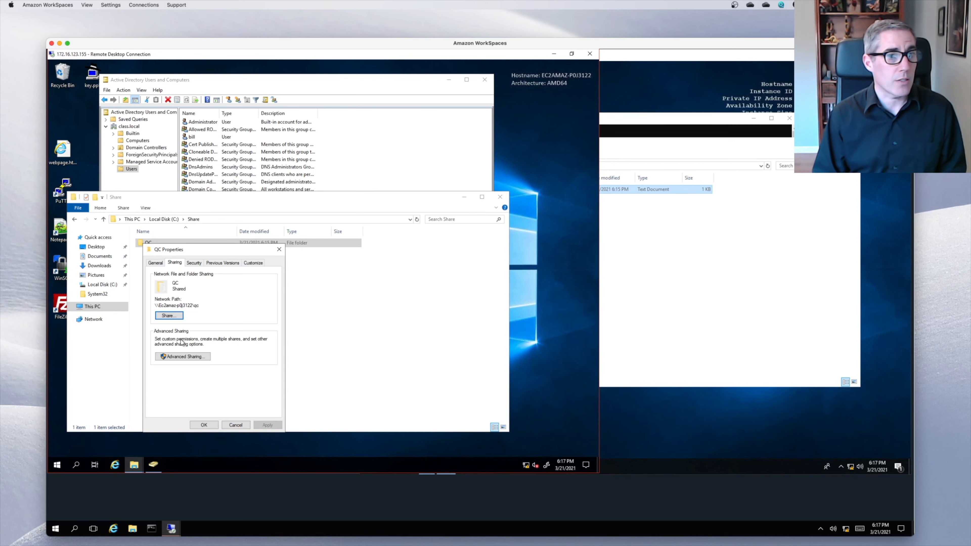
left_click(182, 356)
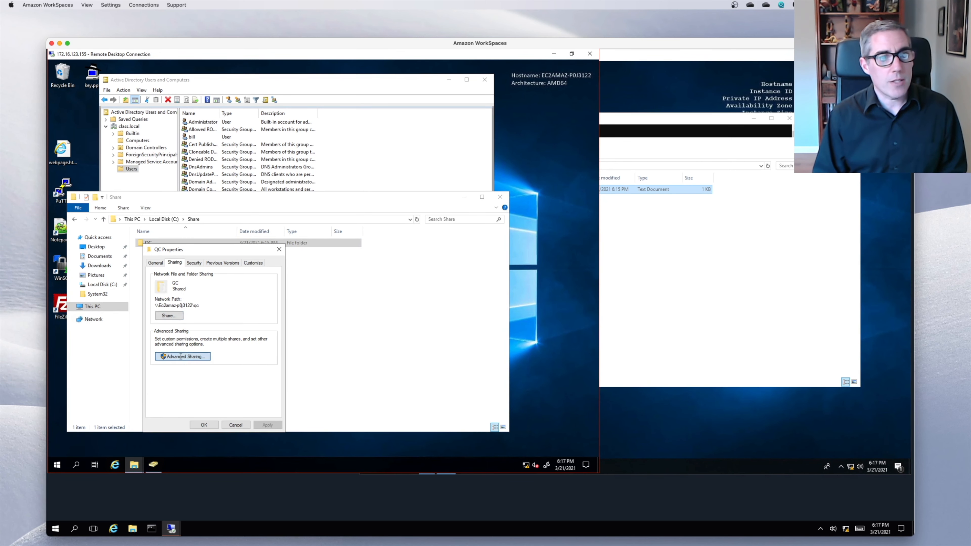
left_click(182, 371)
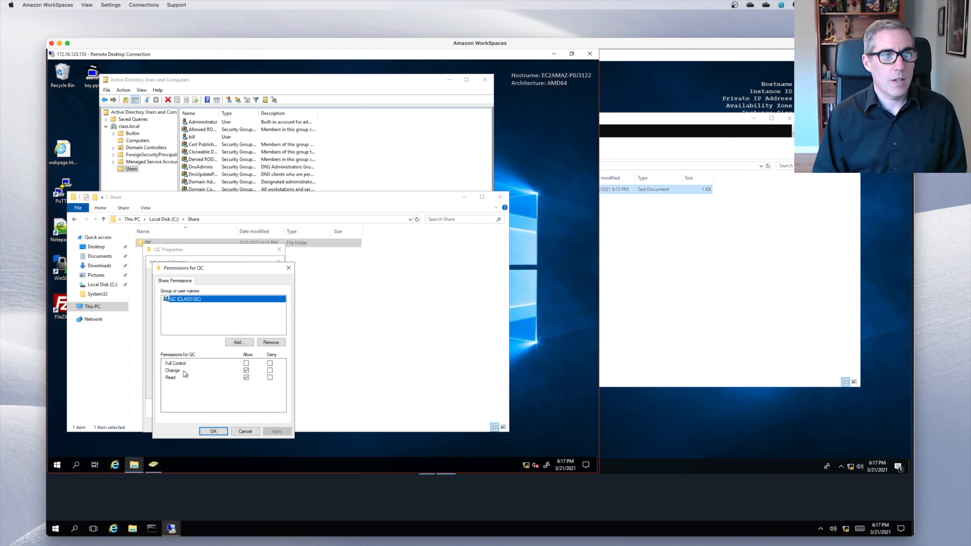
left_click(247, 370)
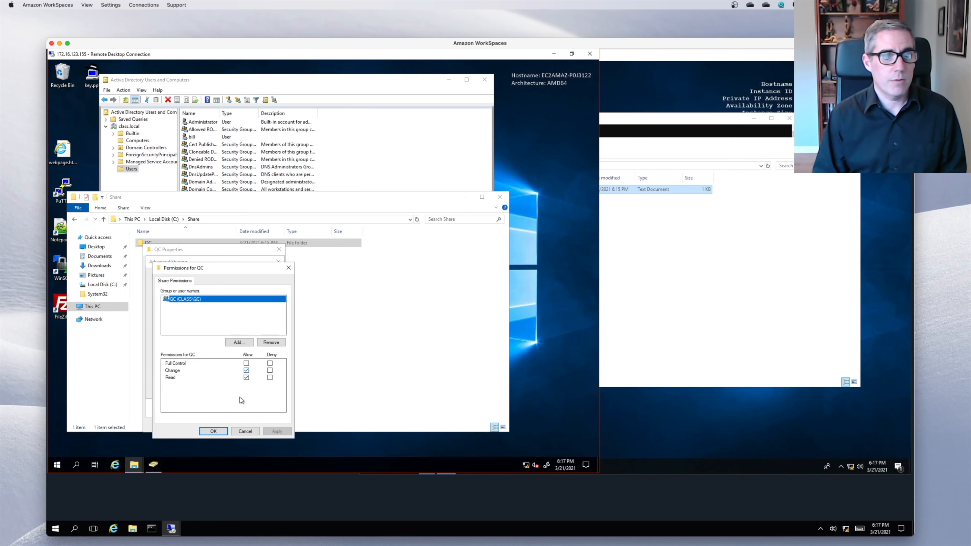
left_click(214, 431)
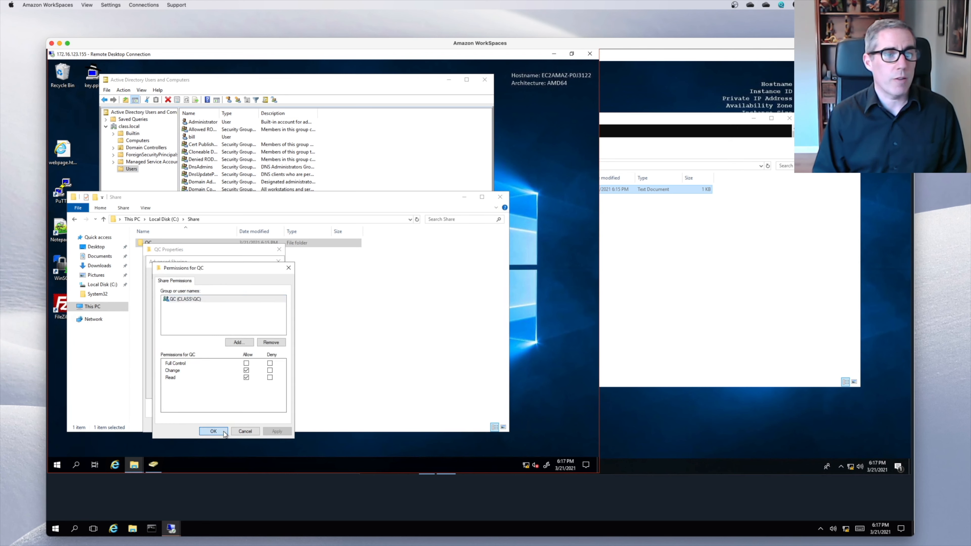
left_click(206, 393)
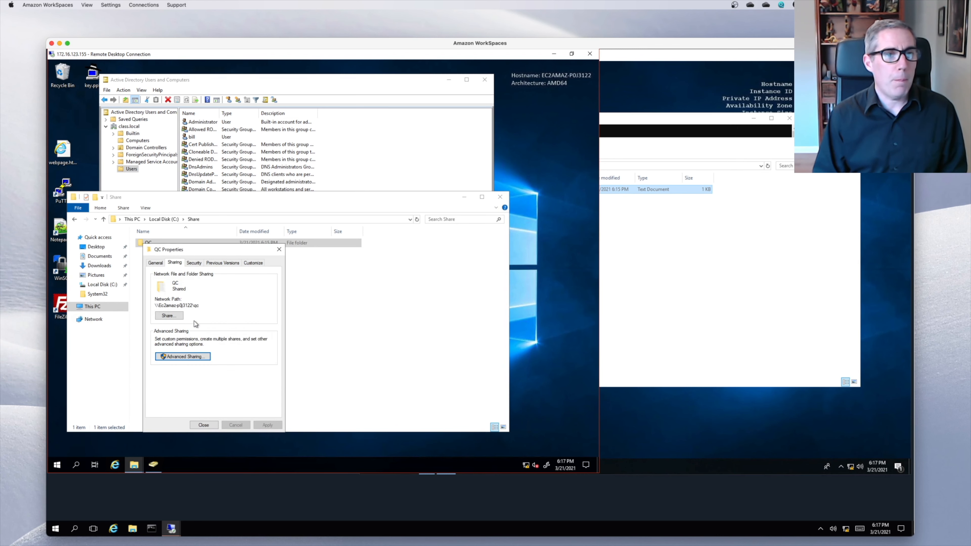
- Inspect the Users group's NTFS permissions on QC, then bring up Advanced Security Settings
left_click(195, 263)
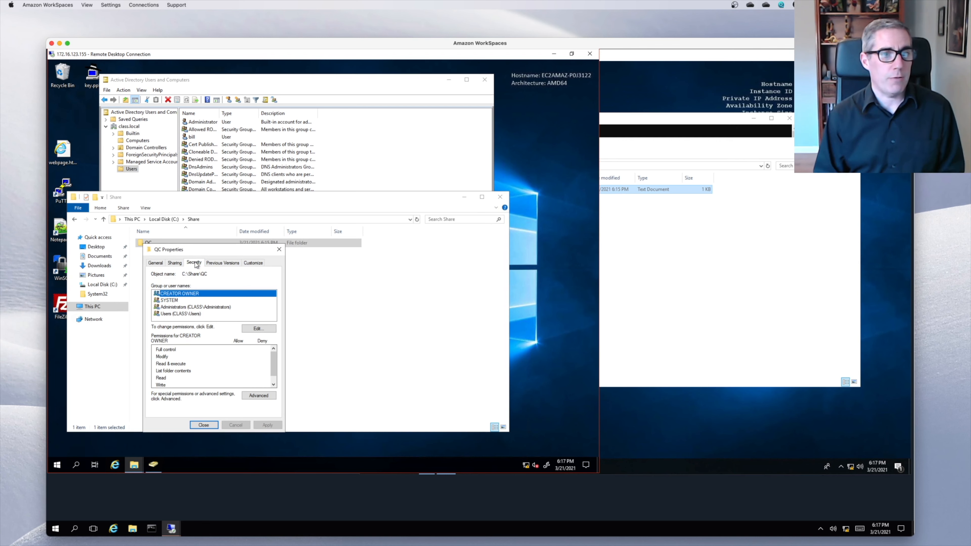
left_click(174, 314)
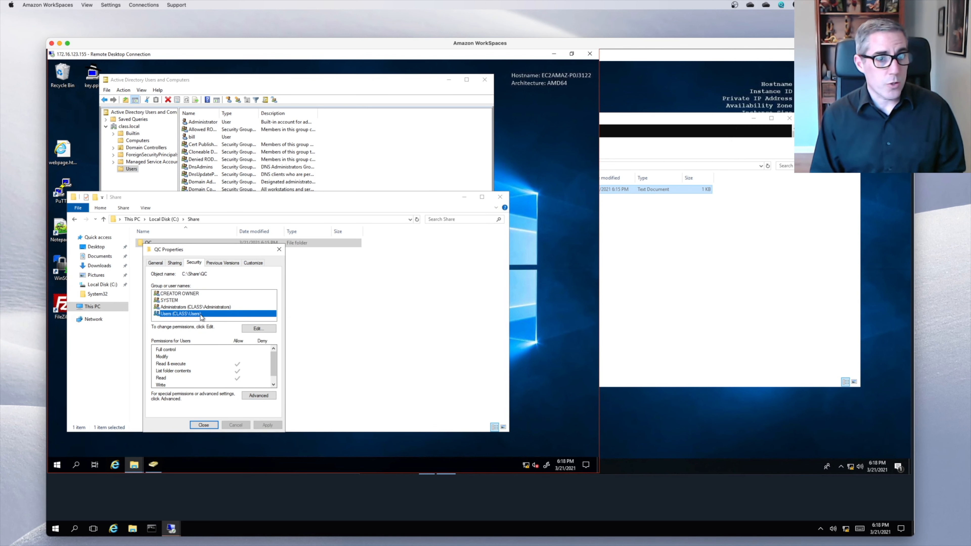
scroll(272, 375, "down", 1)
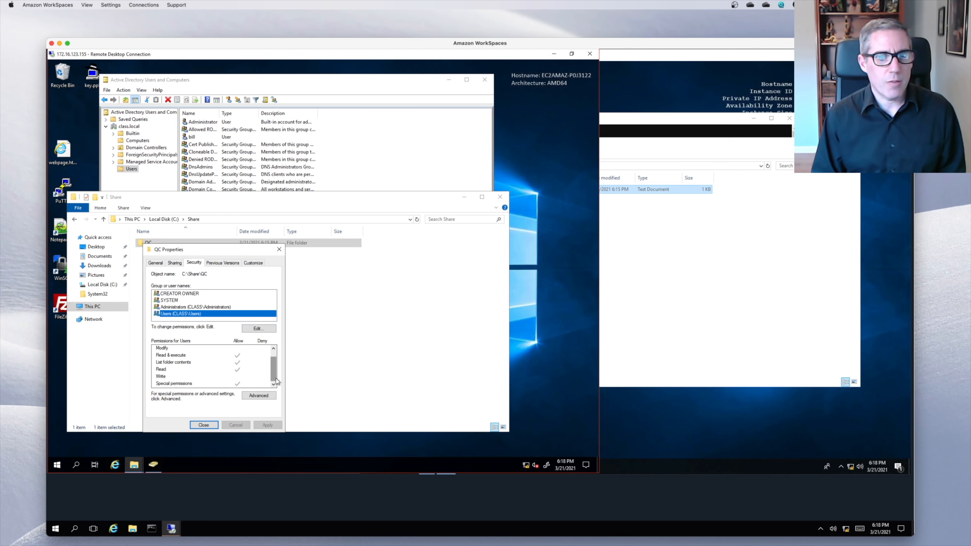
left_click(175, 356)
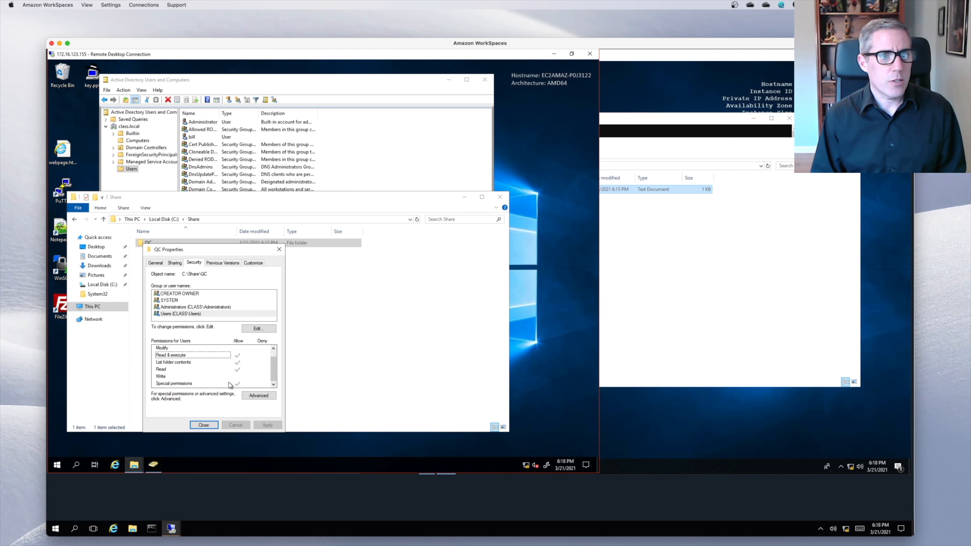
left_click(253, 395)
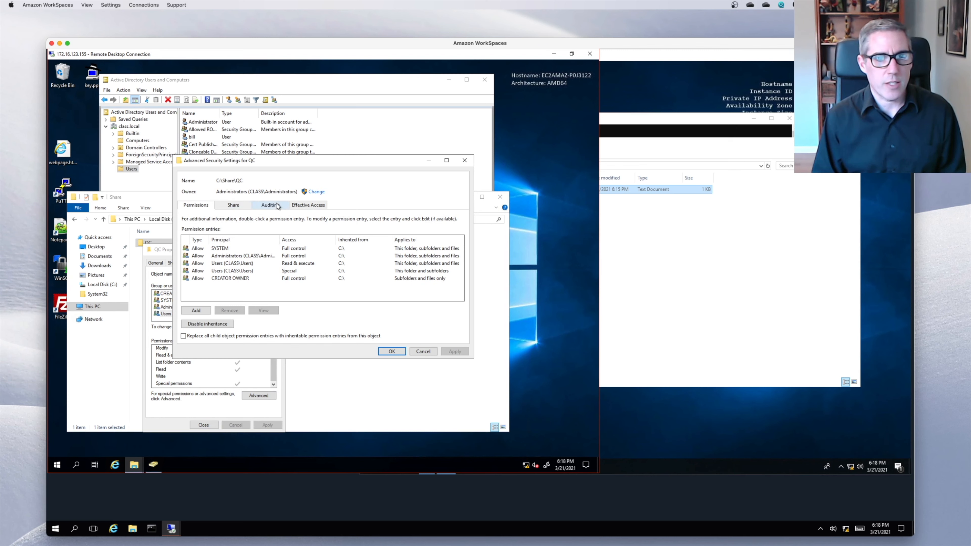
- Select the test user account and view its effective access on the QC folder
left_click(307, 206)
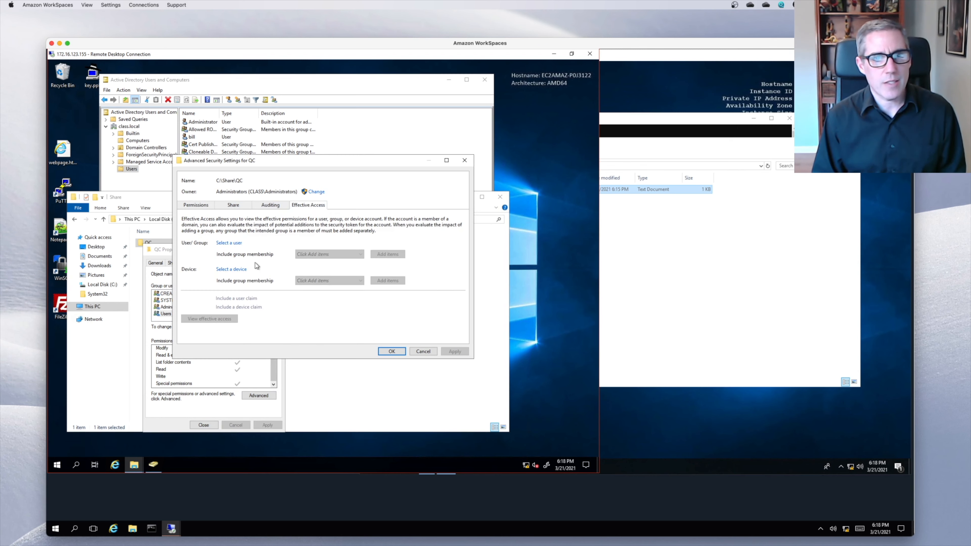
left_click(226, 243)
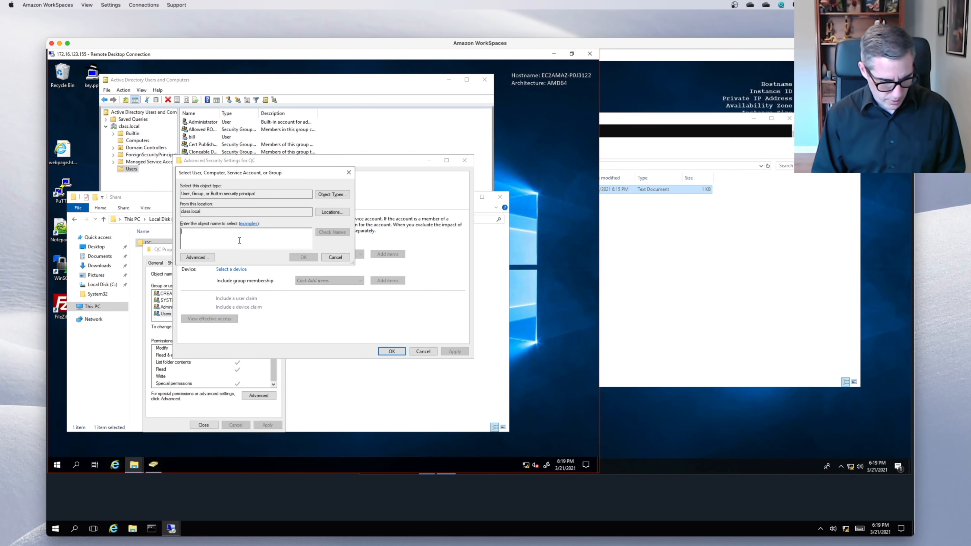
type("fred")
left_click(332, 232)
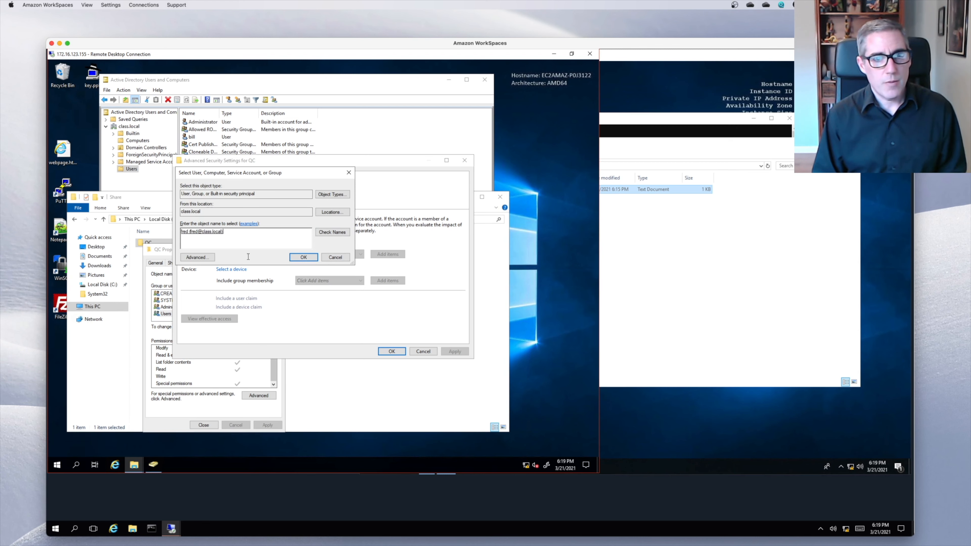
left_click(303, 257)
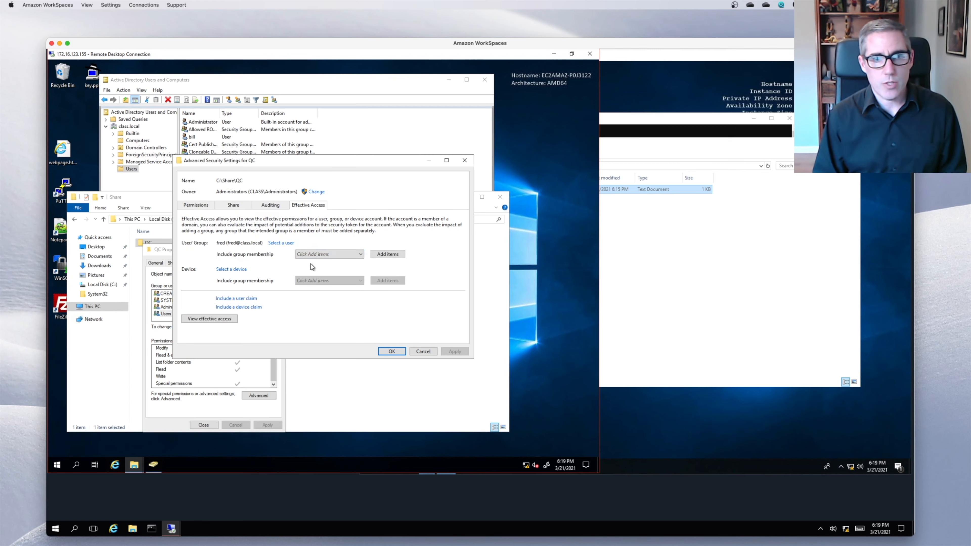
left_click(209, 319)
- Review the results: traverse, read and create files allowed; Delete and Write attributes denied
scroll(234, 283, "down", 3)
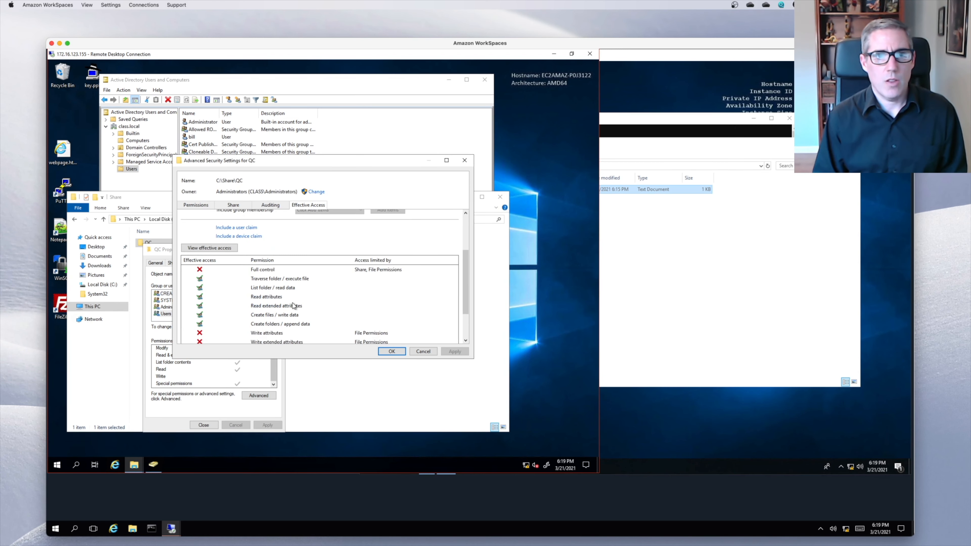
left_click(205, 278)
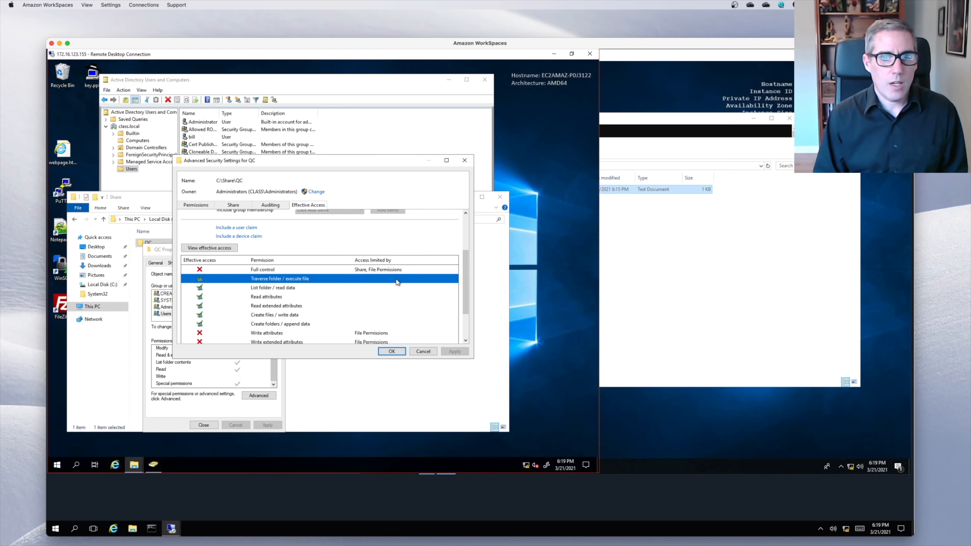
left_click(285, 297)
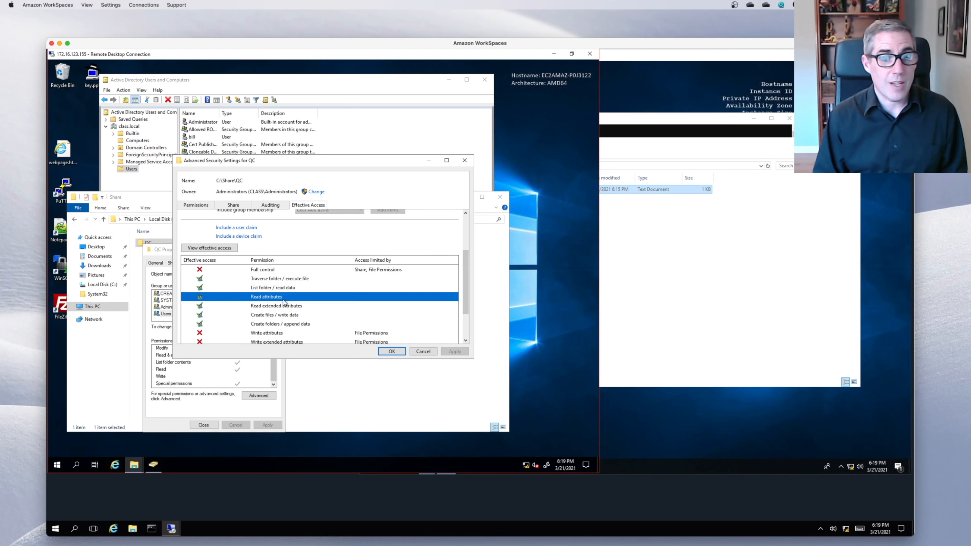
left_click(286, 306)
left_click(287, 314)
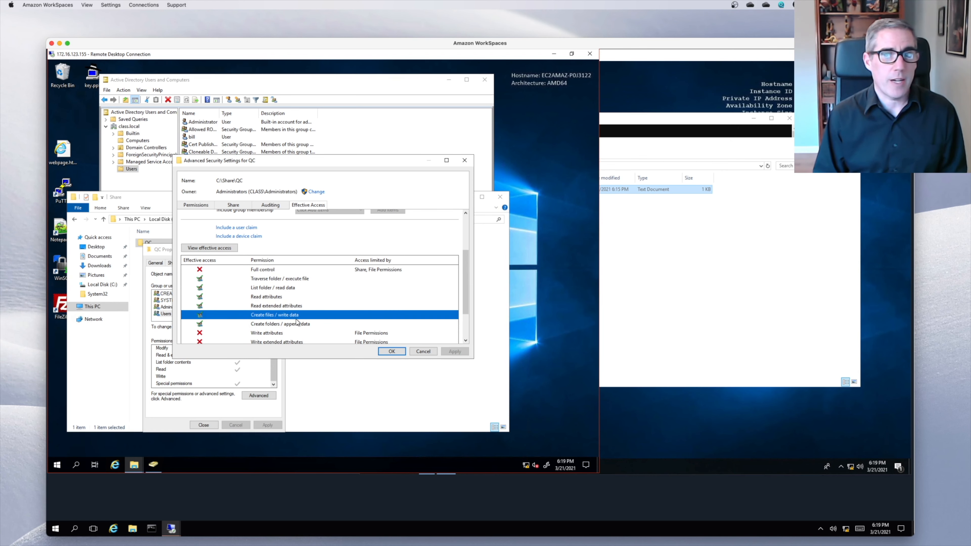
scroll(466, 340, "down", 3)
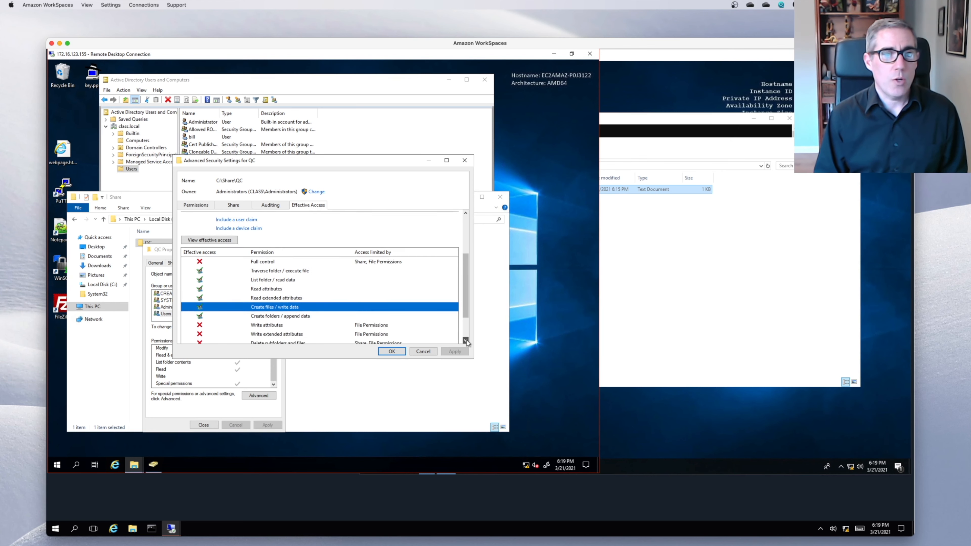
left_click(466, 340)
left_click(466, 340)
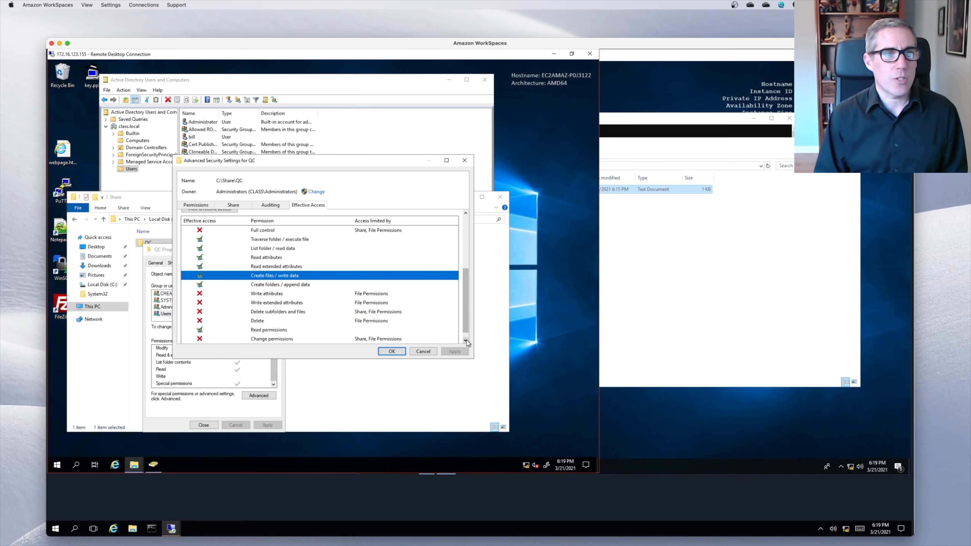
left_click(466, 340)
left_click(236, 311)
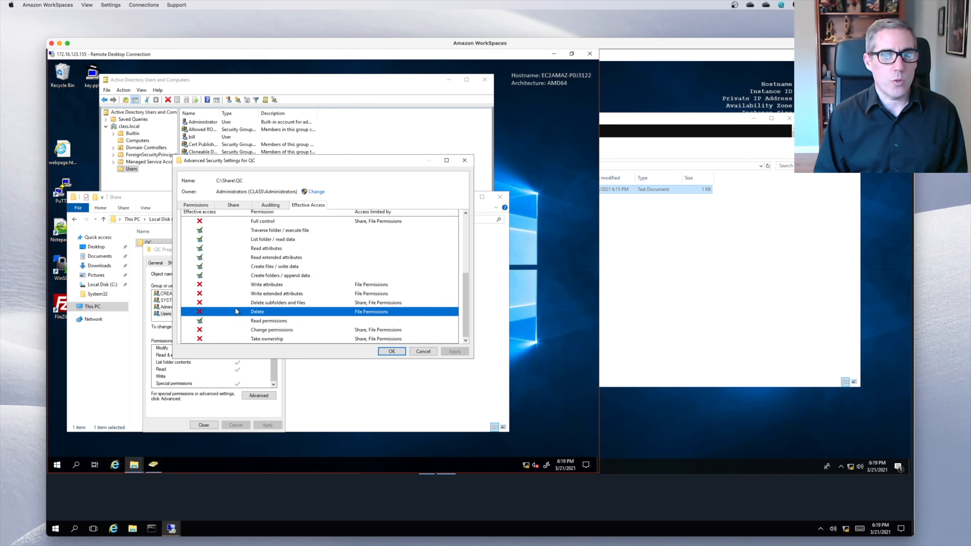
left_click(248, 287)
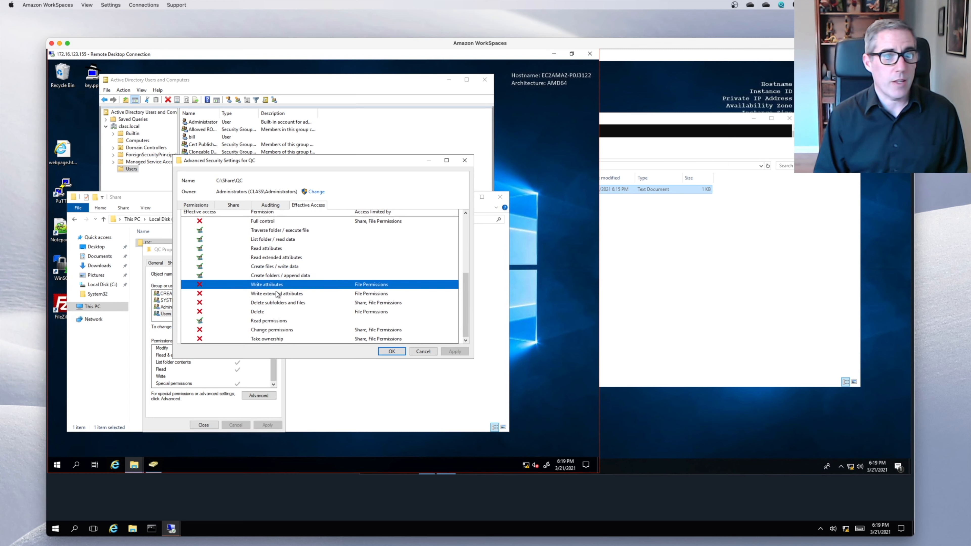
scroll(354, 284, "up", 1)
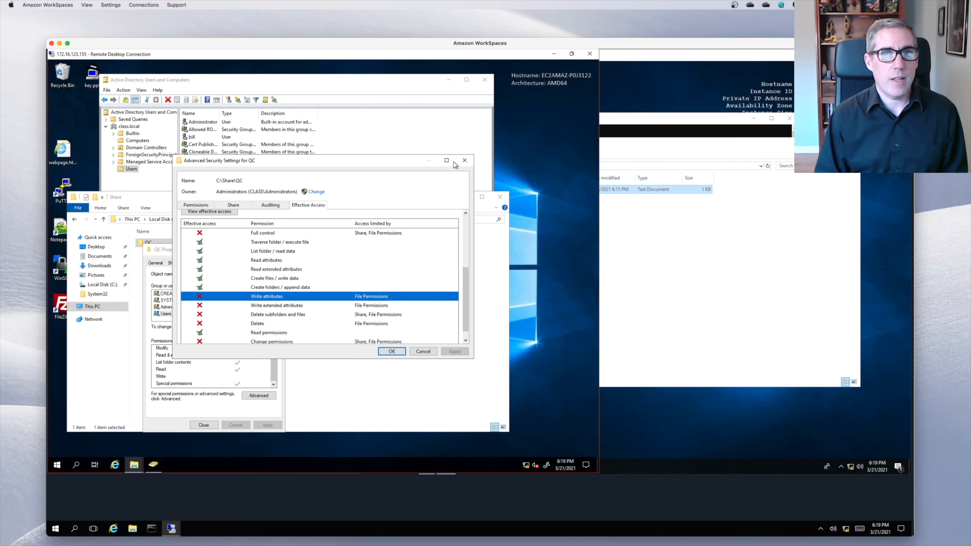
- Add the QC group to the QC folder's NTFS permissions with Modify allowed, then close Properties
left_click(465, 160)
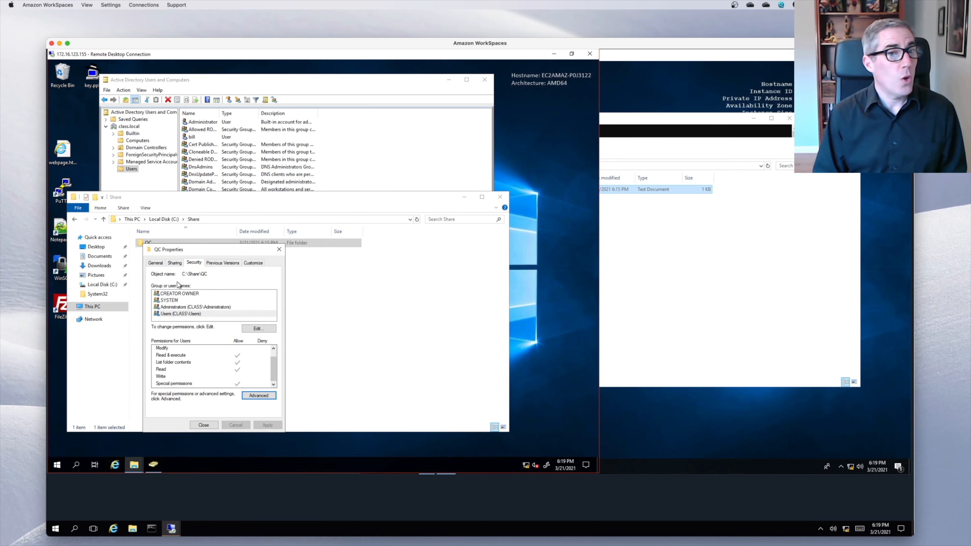
left_click(259, 329)
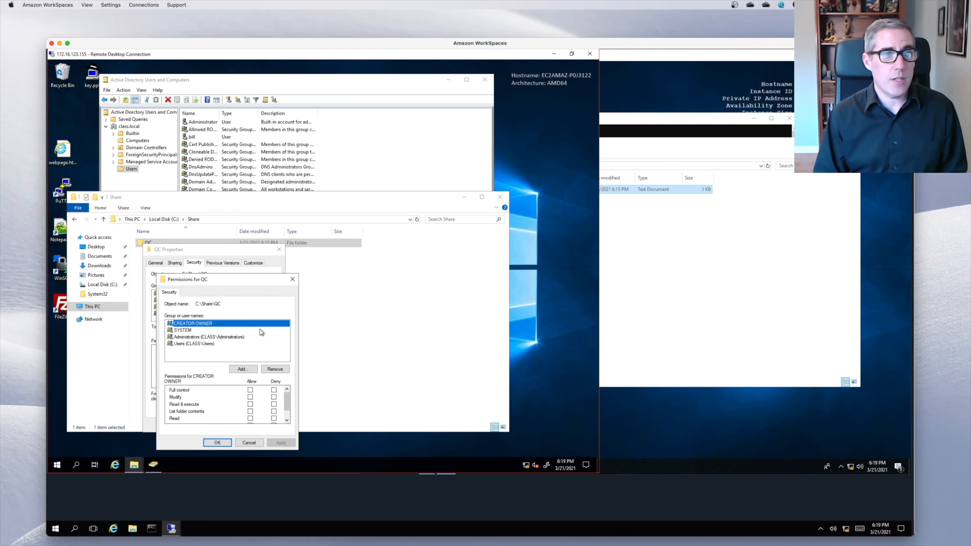
left_click(243, 369)
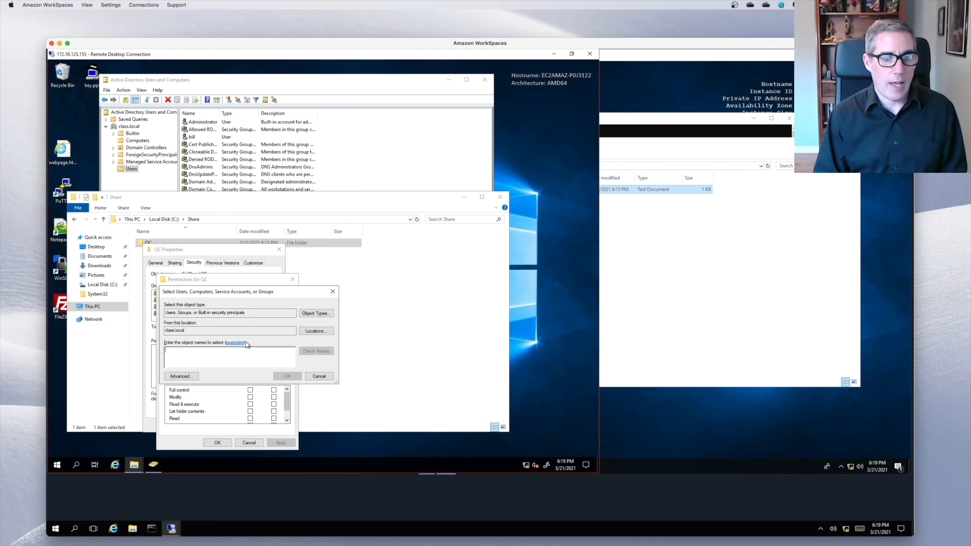
type("QC")
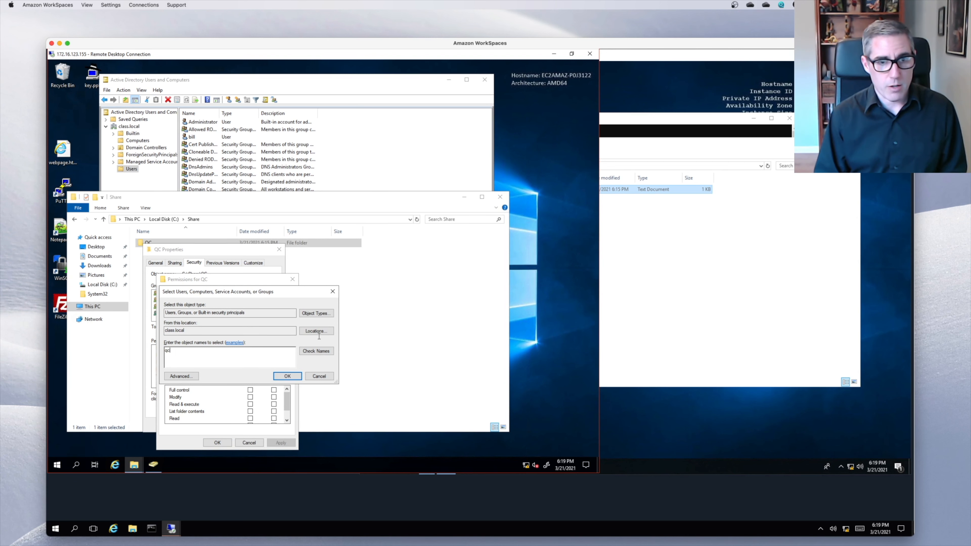
left_click(287, 376)
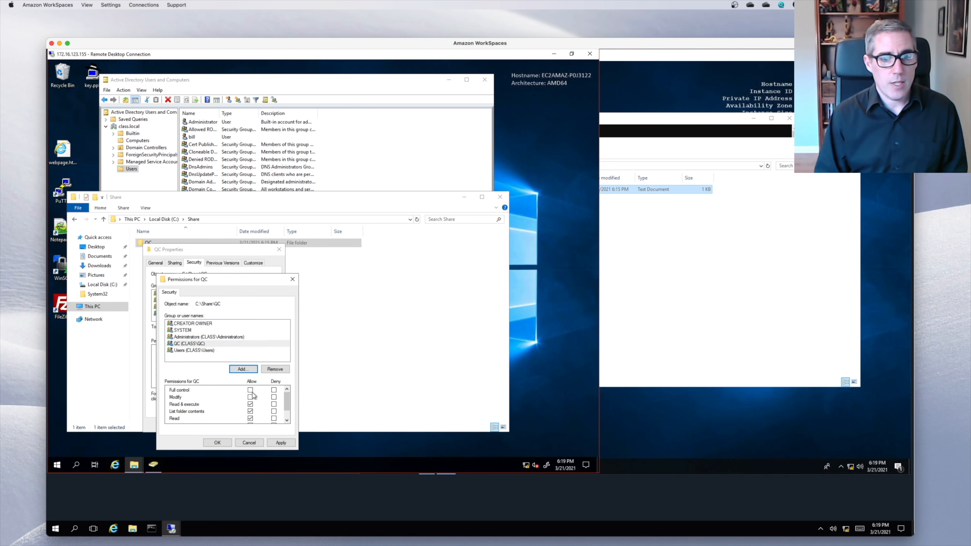
left_click(250, 397)
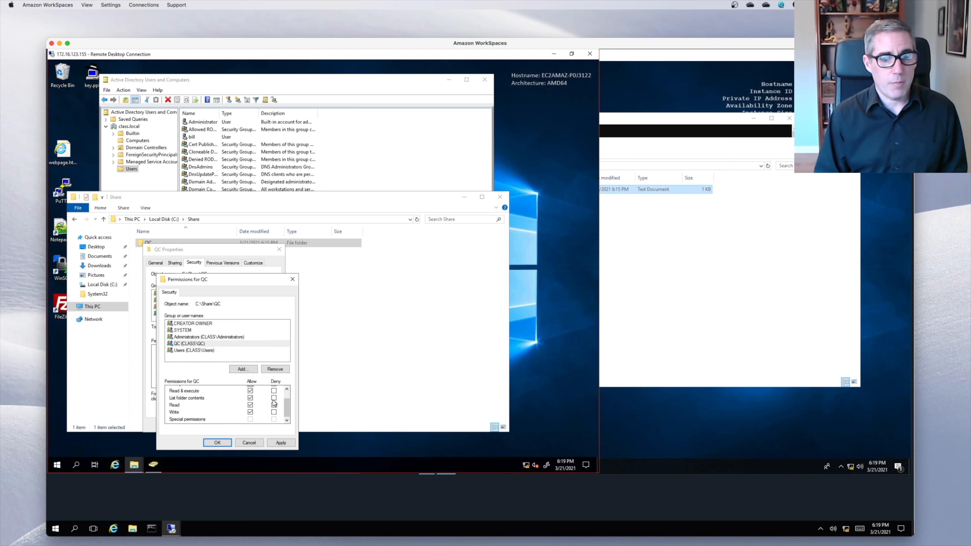
left_click(218, 443)
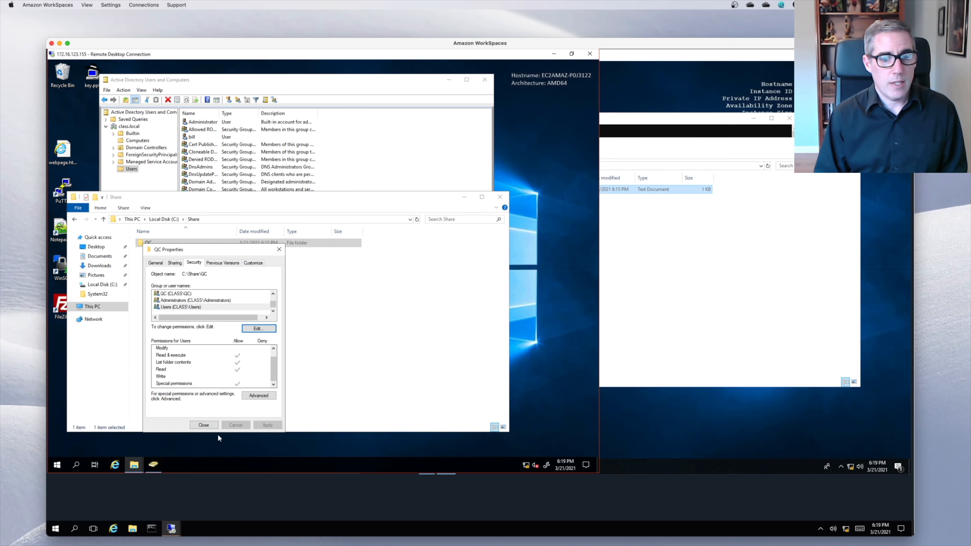
left_click(204, 427)
- Append 'This is a second test.' to Test1 on the client, save it, then open the server's QC folder
left_click(651, 274)
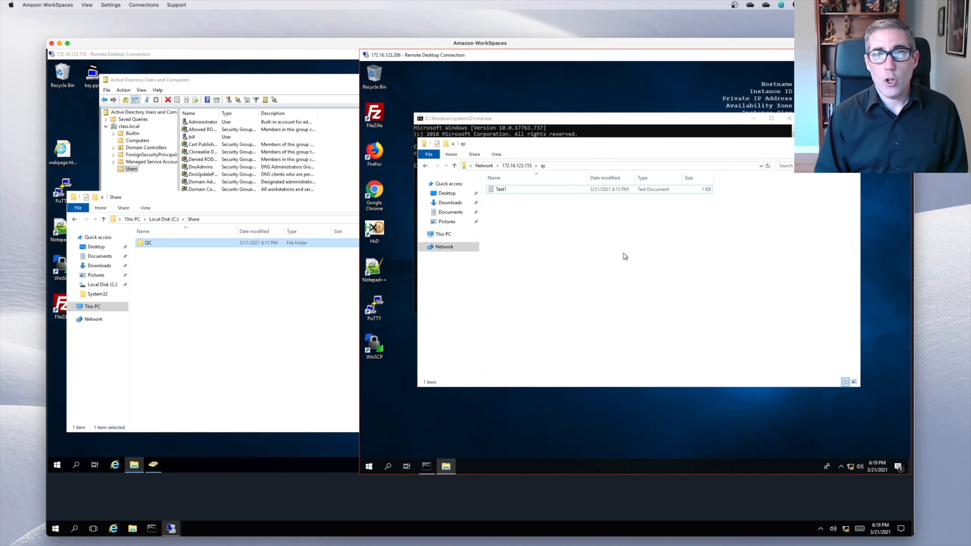
double_click(512, 189)
left_click(522, 193)
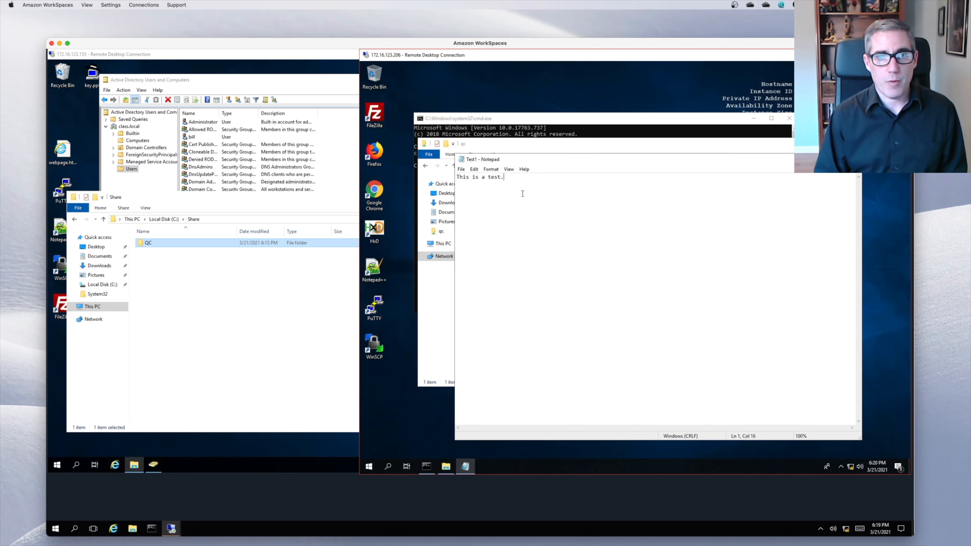
key("Return")
key("Return")
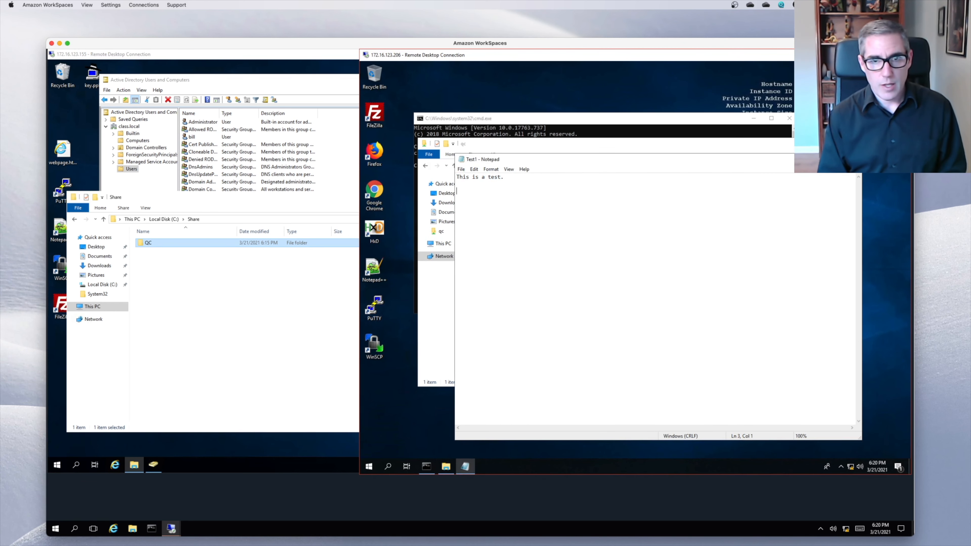
type("This is a second test.")
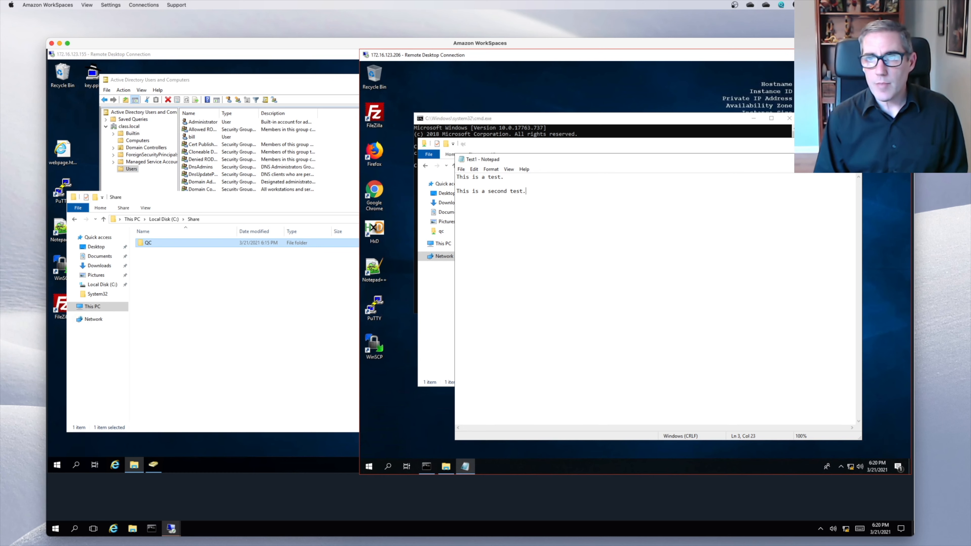
left_click(853, 159)
left_click(610, 269)
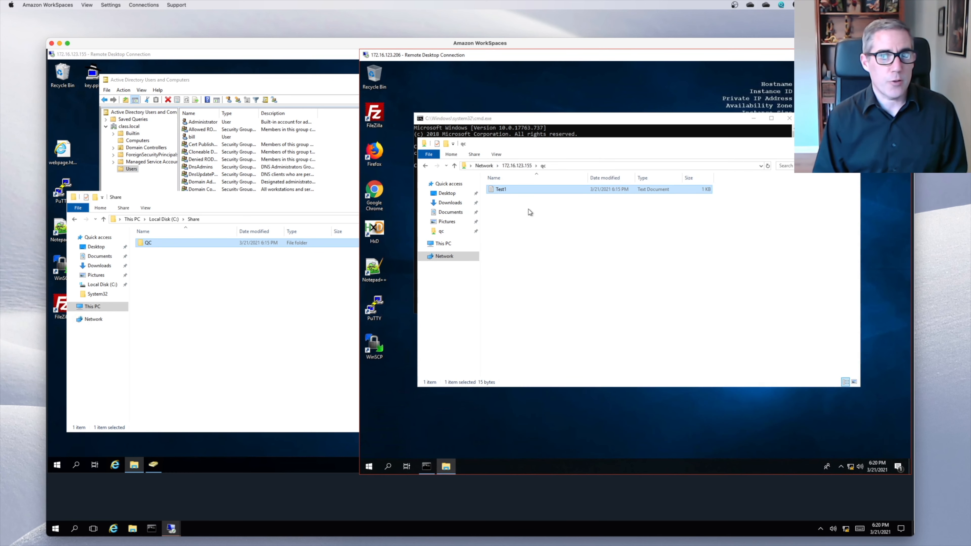
left_click(206, 287)
double_click(184, 245)
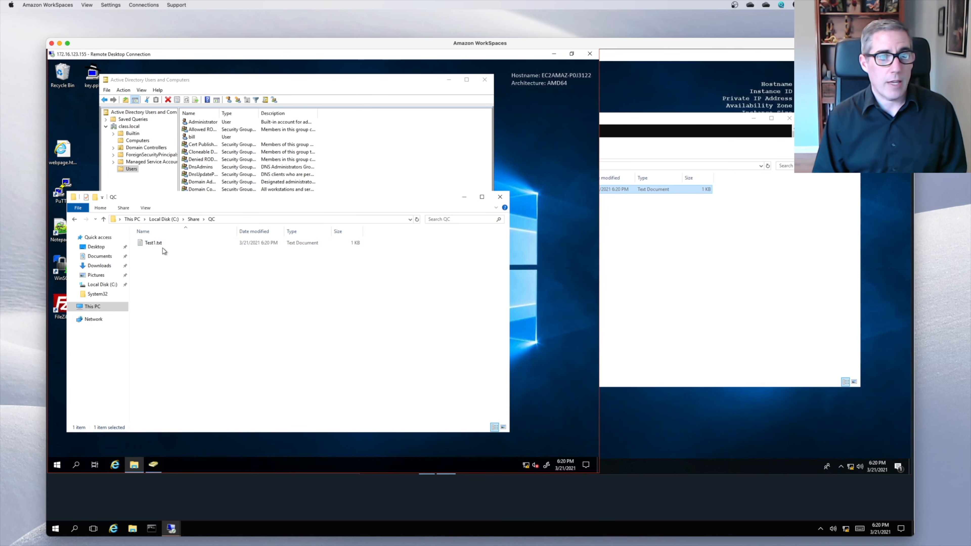
double_click(161, 246)
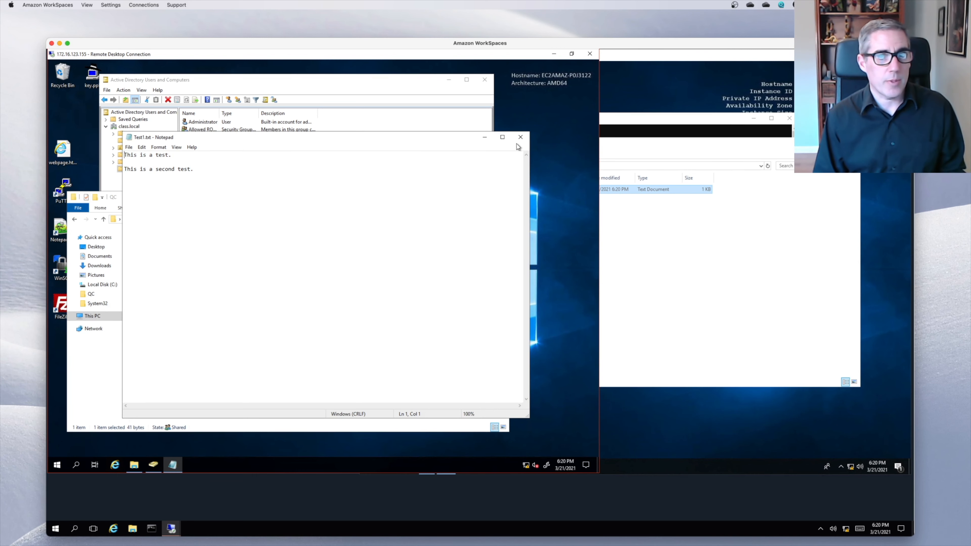
left_click(521, 138)
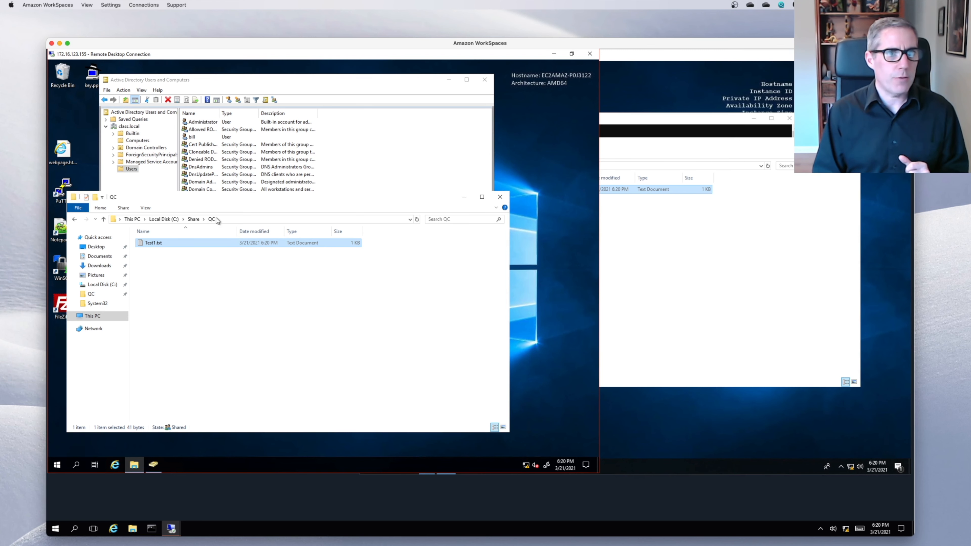
- Check Test1.txt's properties without changes, then return to the Share folder
right_click(173, 245)
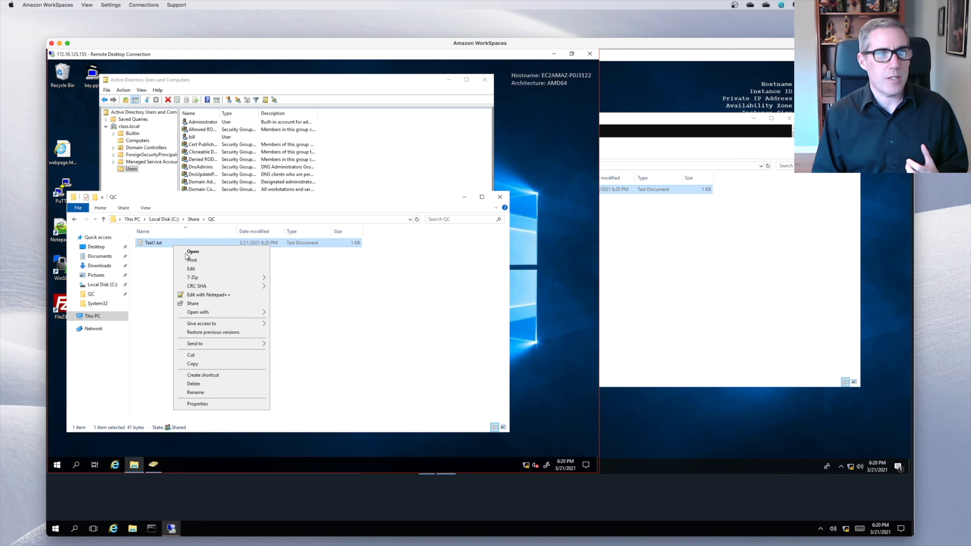
left_click(206, 405)
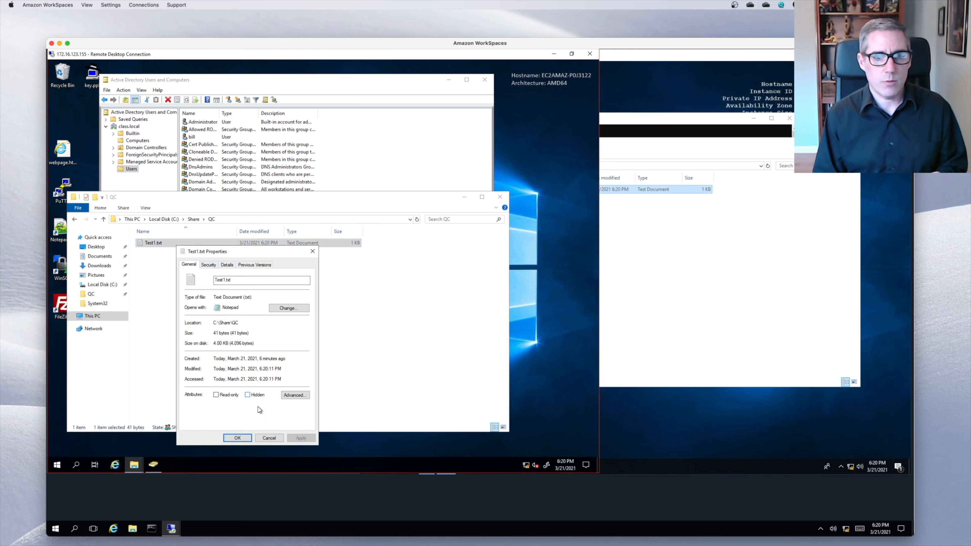
left_click(269, 437)
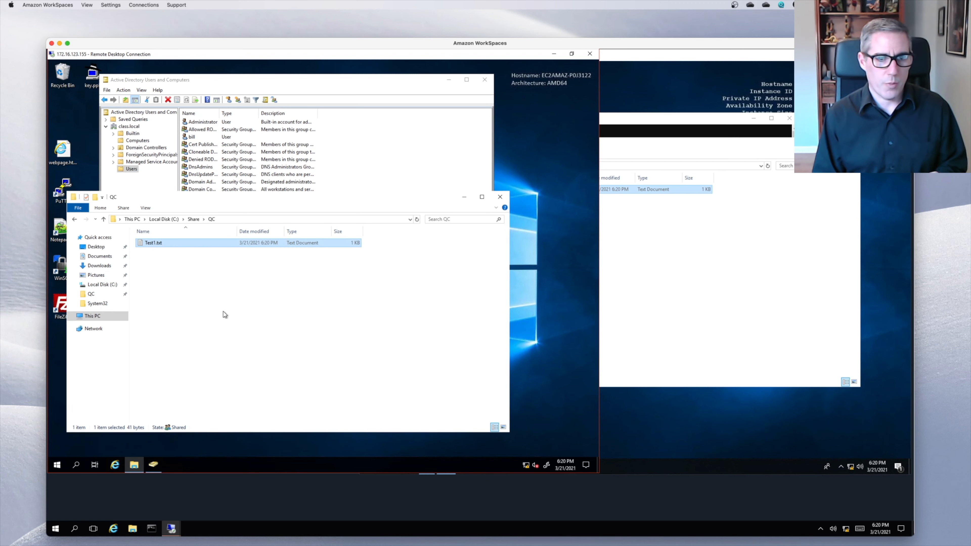
left_click(192, 219)
- Review the QC and Users groups' security permissions on the QC folder, then show its sharing settings
right_click(145, 243)
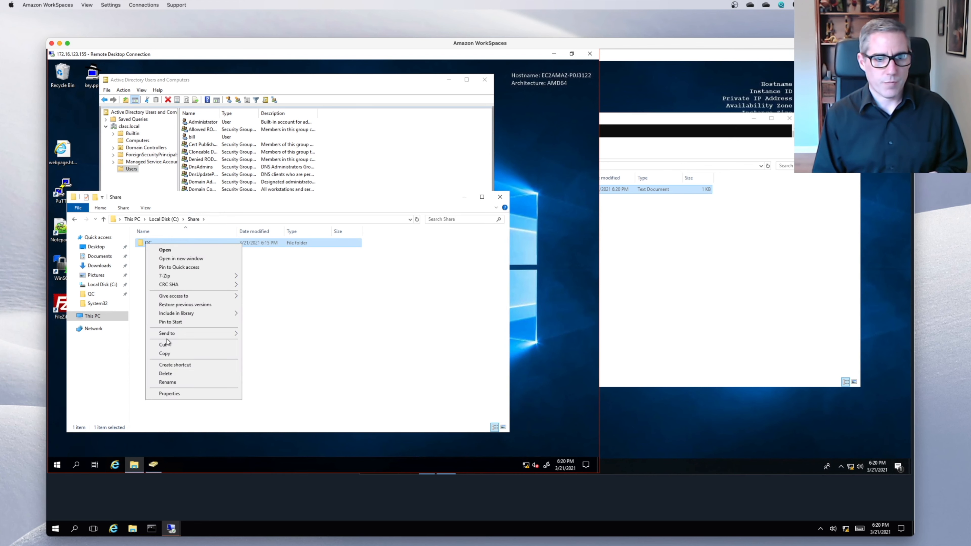
left_click(168, 395)
left_click(199, 263)
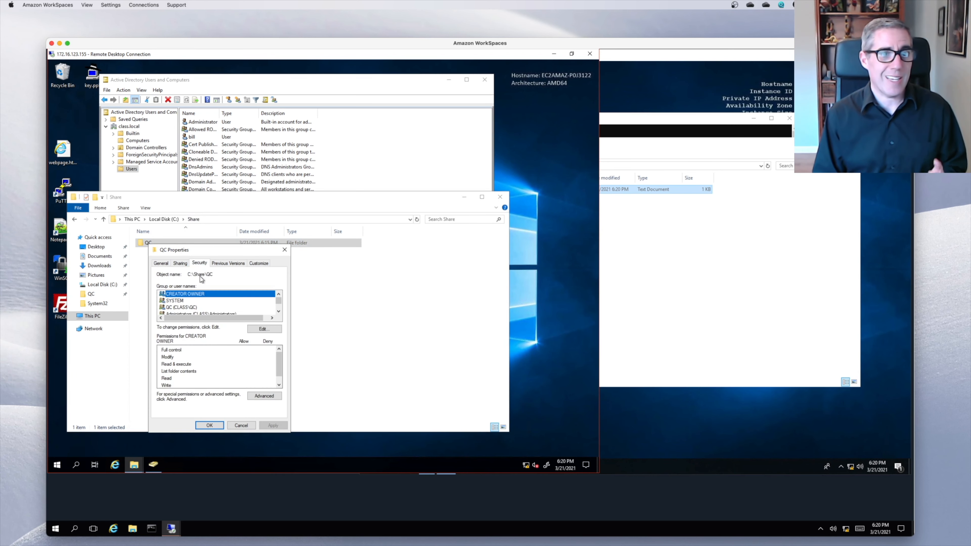
left_click(224, 308)
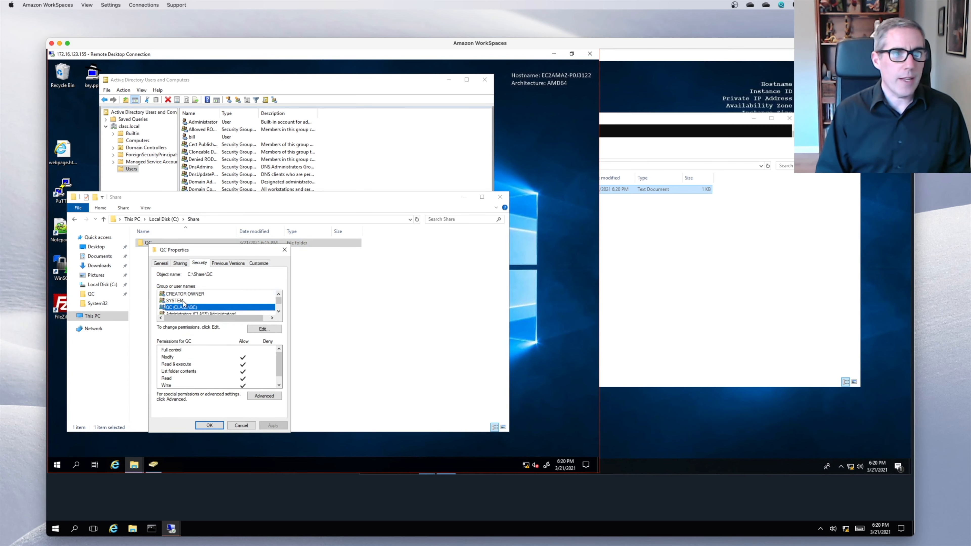
left_click(279, 310)
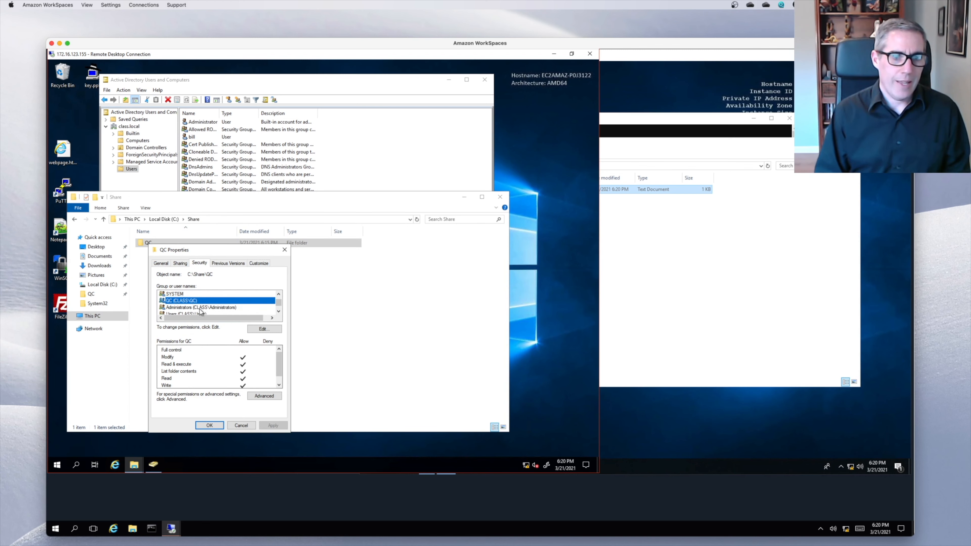
left_click(279, 311)
left_click(201, 308)
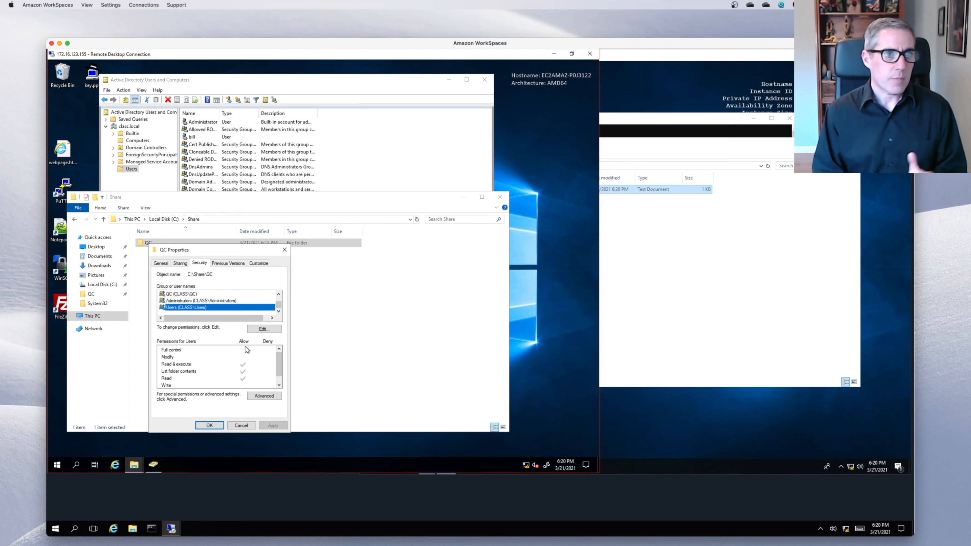
left_click(183, 265)
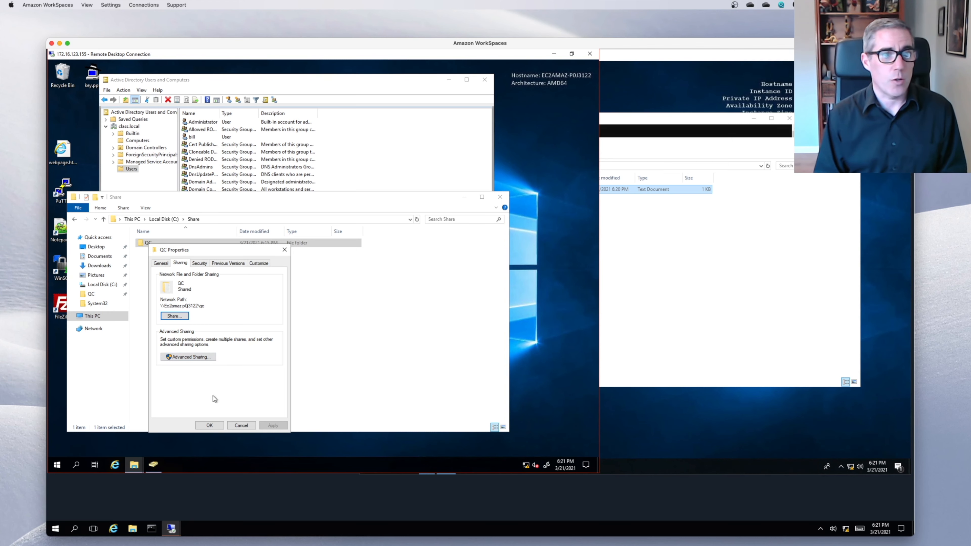
- Remove Change from the QC group's share permission, leaving Read only, and close all dialogs
left_click(179, 356)
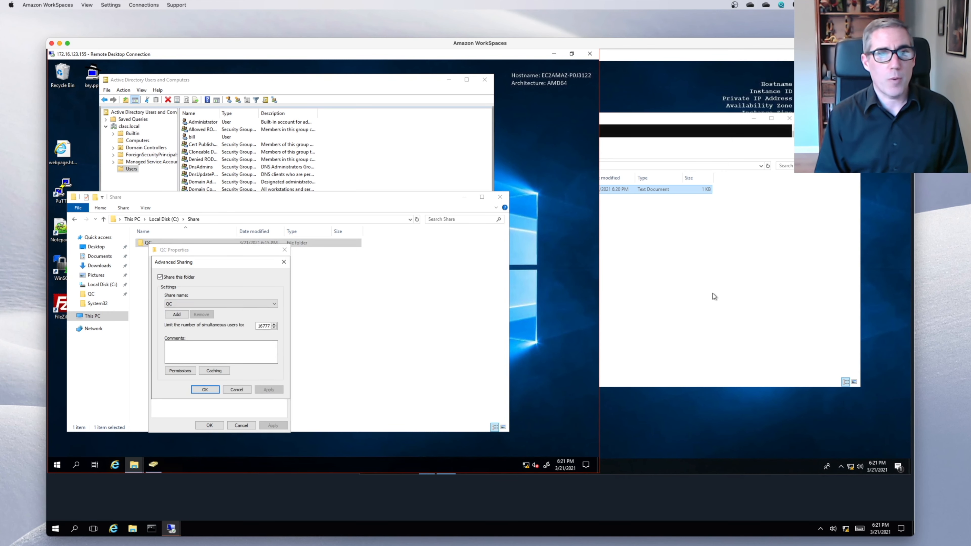
left_click(180, 371)
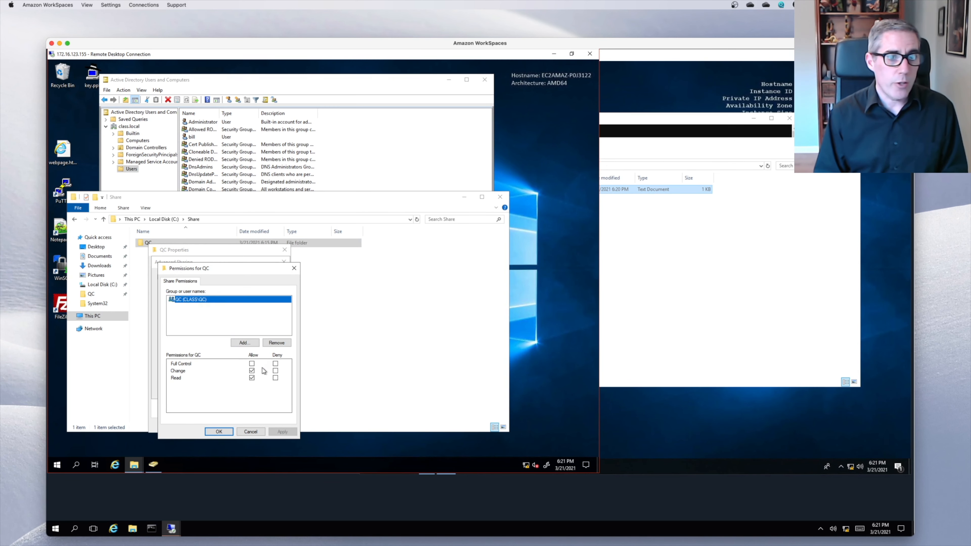
left_click(252, 371)
left_click(223, 434)
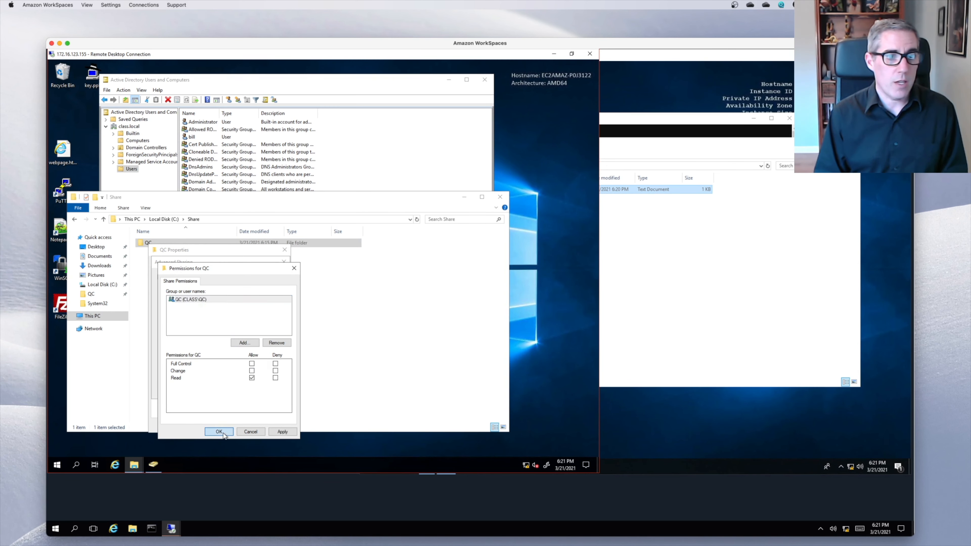
left_click(204, 389)
left_click(209, 426)
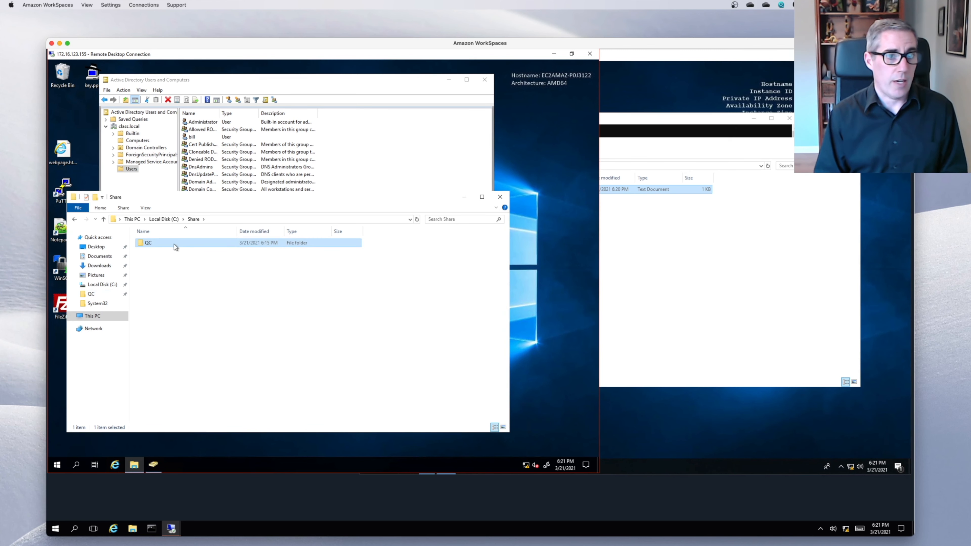
- Try creating a new text document in the client's qc share, dismiss Access Denied, return to the server
left_click(717, 267)
right_click(604, 239)
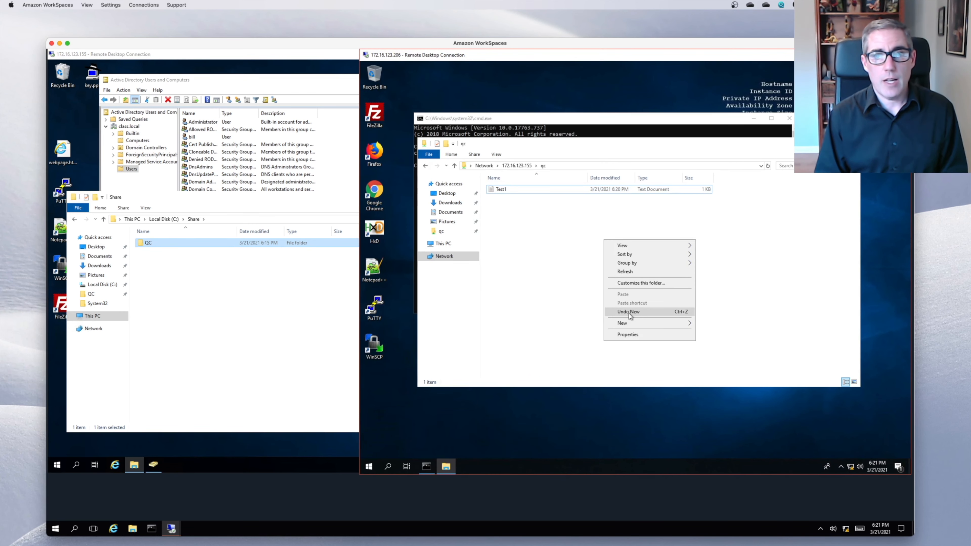
mouse_move(633, 324)
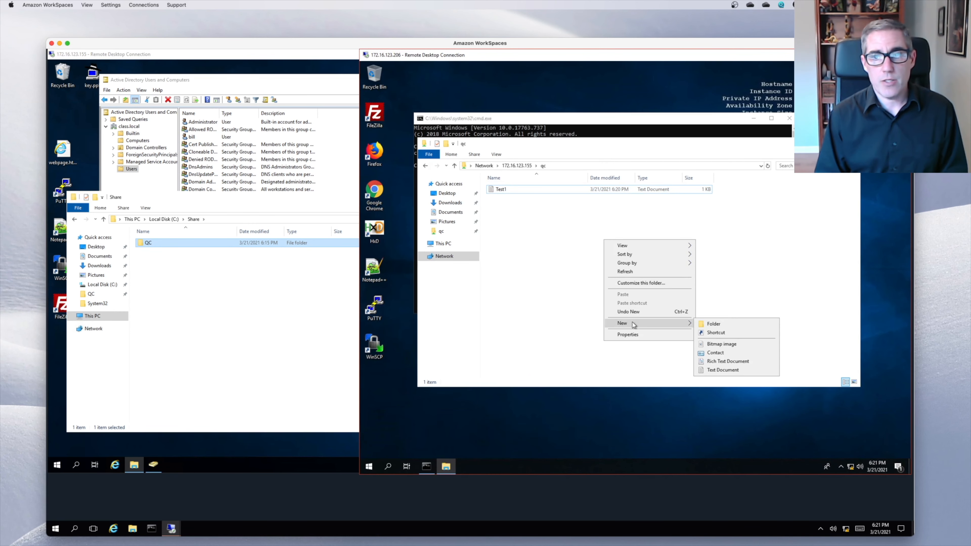
left_click(726, 370)
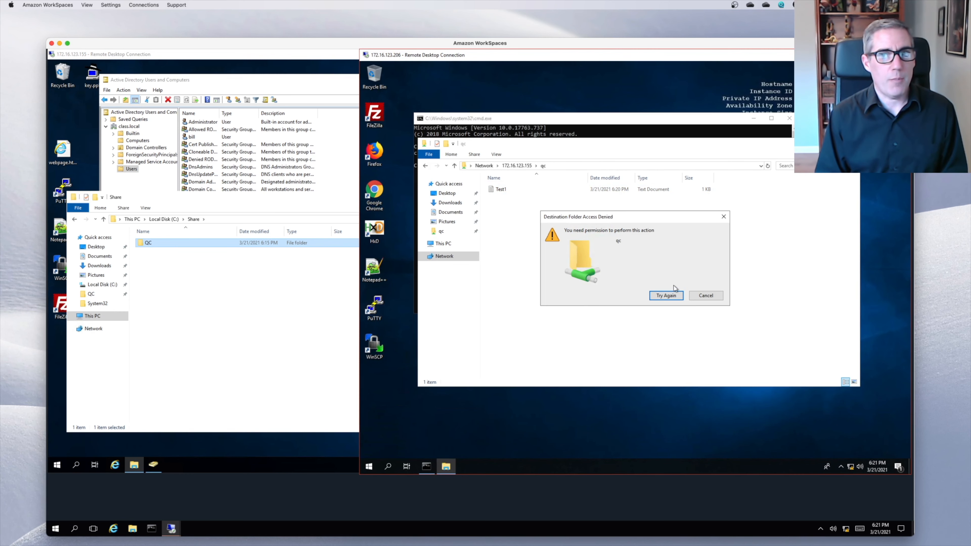
left_click(705, 295)
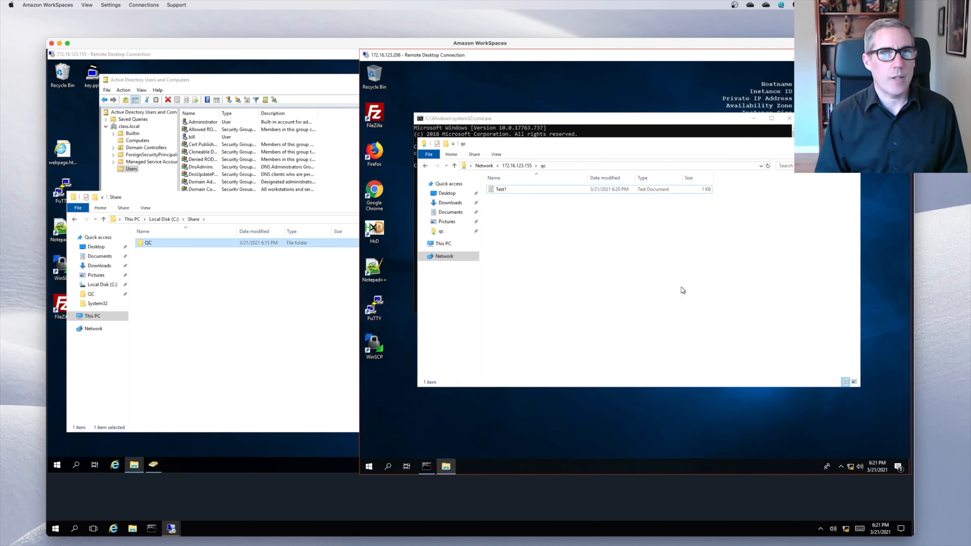
left_click(247, 312)
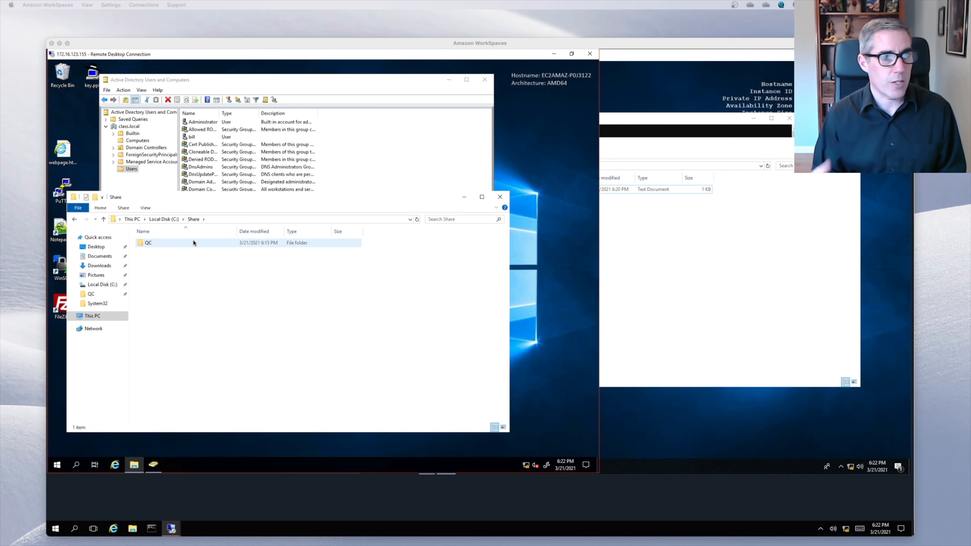
- Bring the server's Share folder window forward and open the QC folder's properties
mouse_move(193, 242)
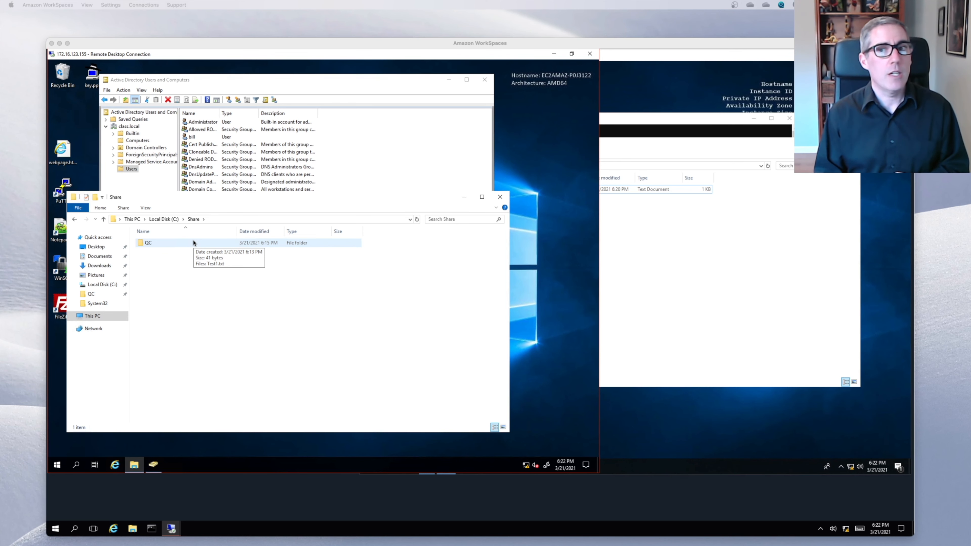
left_click(749, 261)
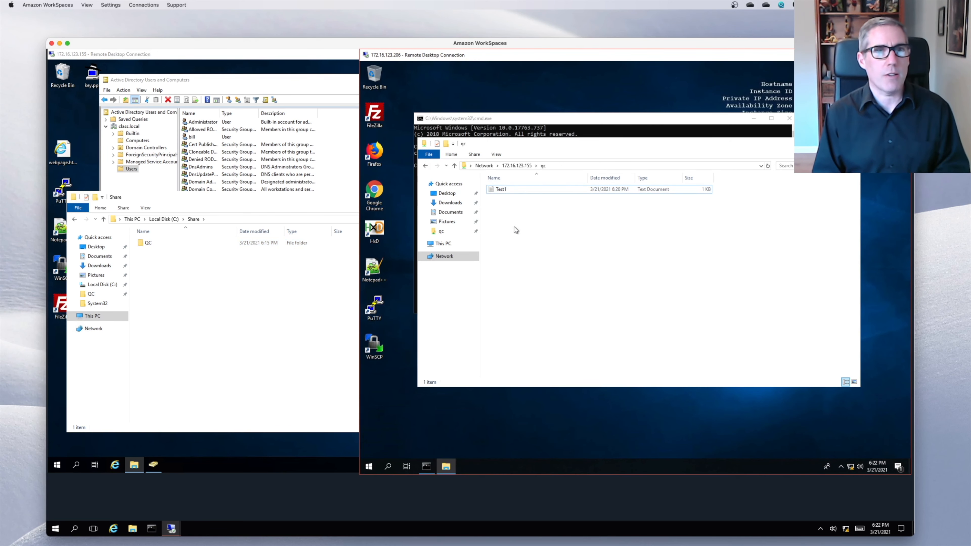
left_click(300, 313)
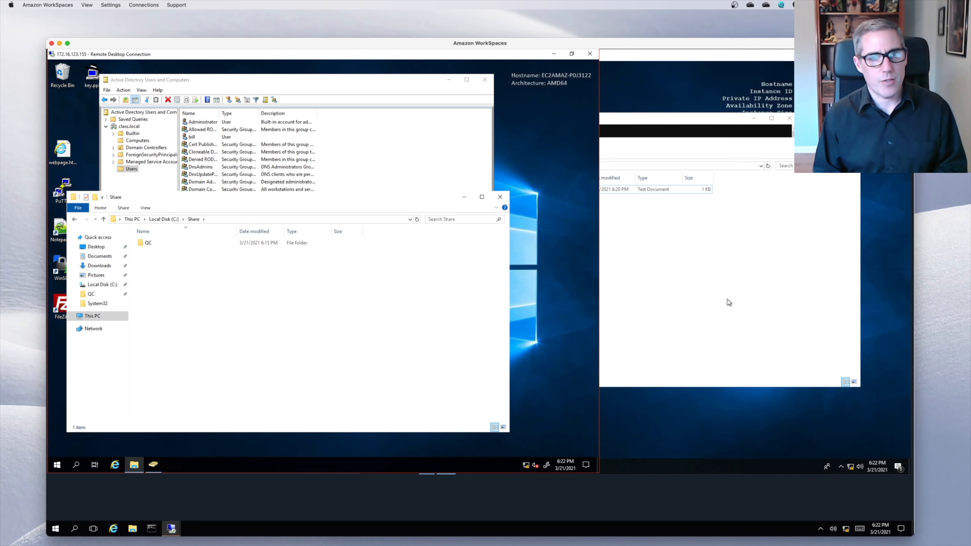
left_click(354, 176)
left_click(241, 361)
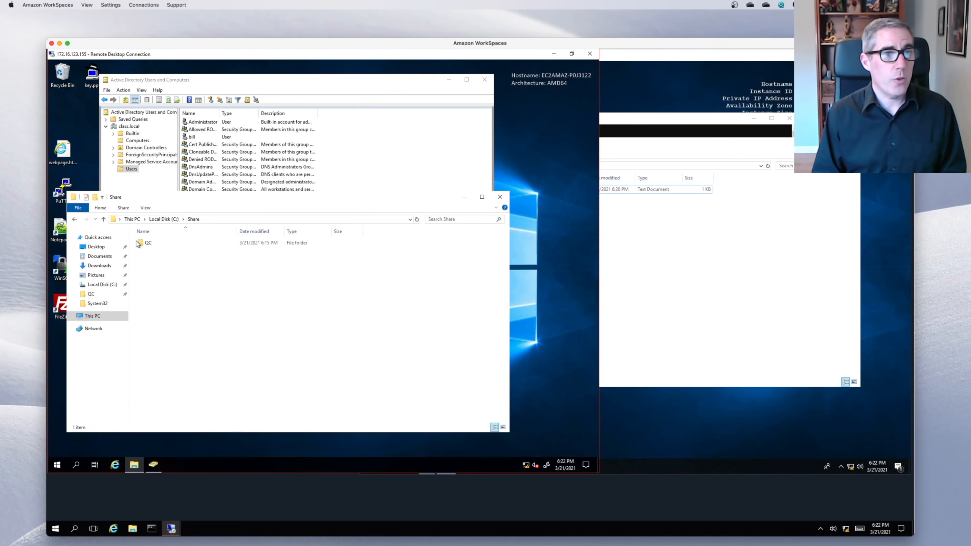
left_click(143, 242)
right_click(142, 242)
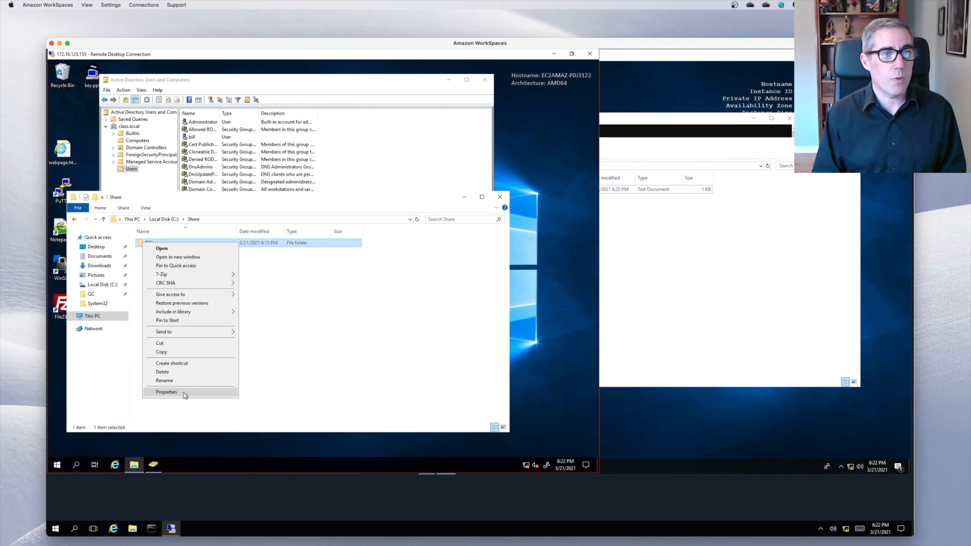
left_click(183, 393)
- Re-allow Change on the QC group's share permission and close all dialogs
left_click(183, 262)
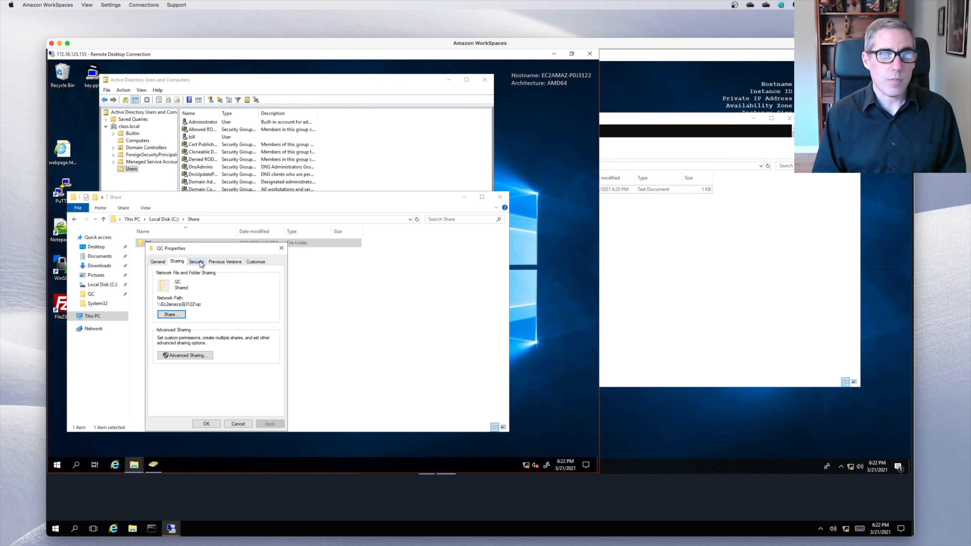
left_click(201, 263)
left_click(177, 264)
left_click(191, 355)
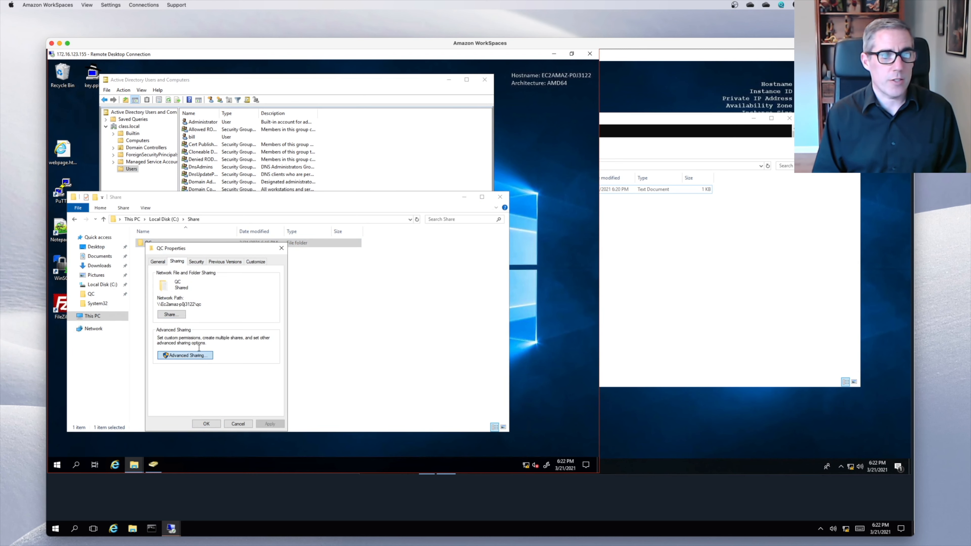
left_click(191, 372)
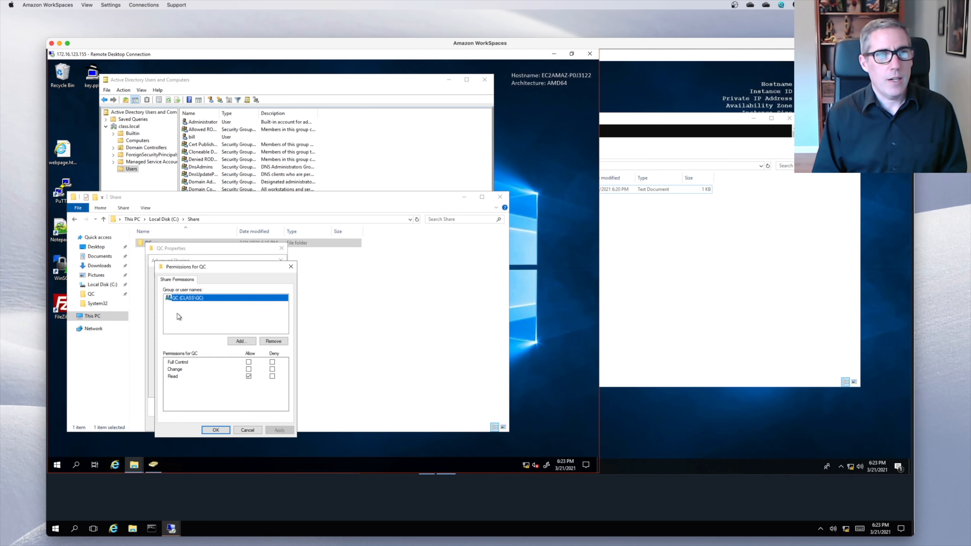
left_click(249, 369)
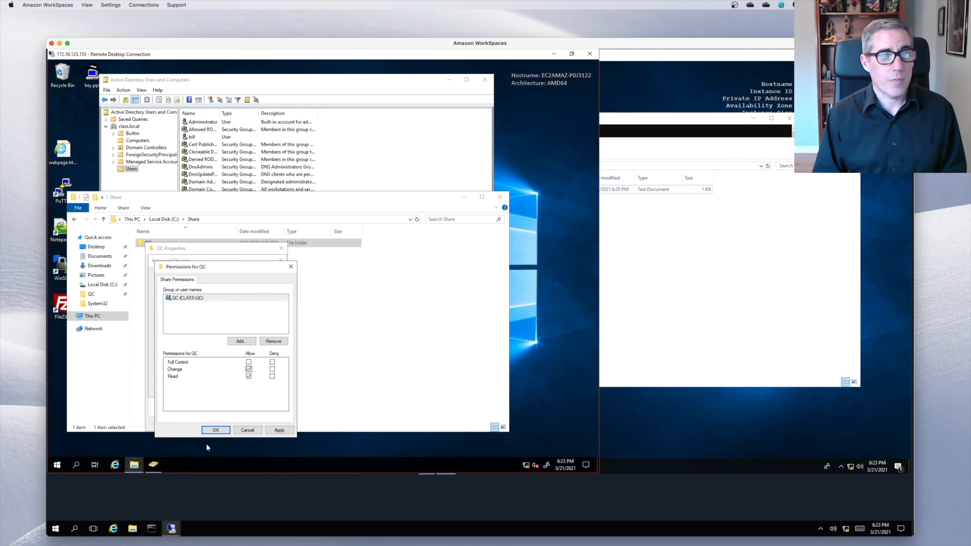
left_click(216, 431)
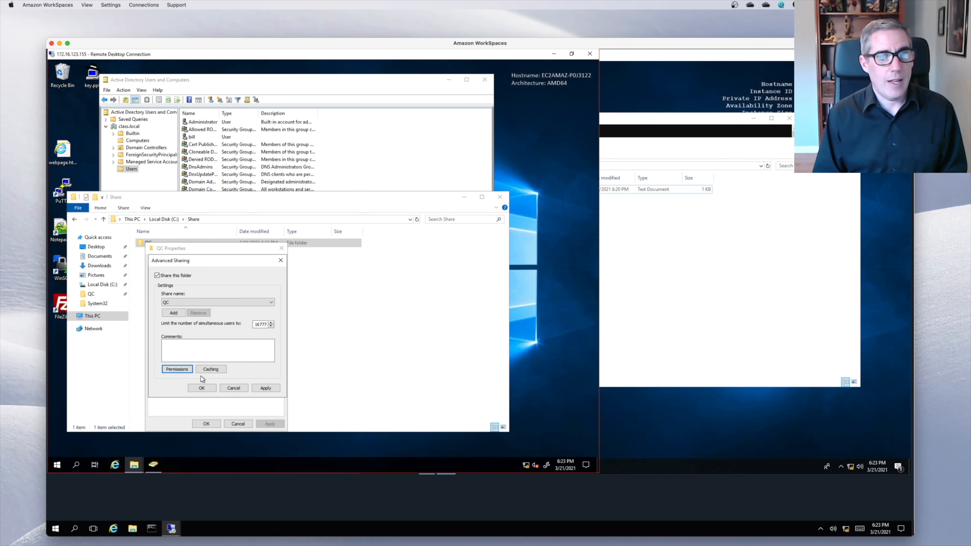
left_click(202, 387)
left_click(205, 423)
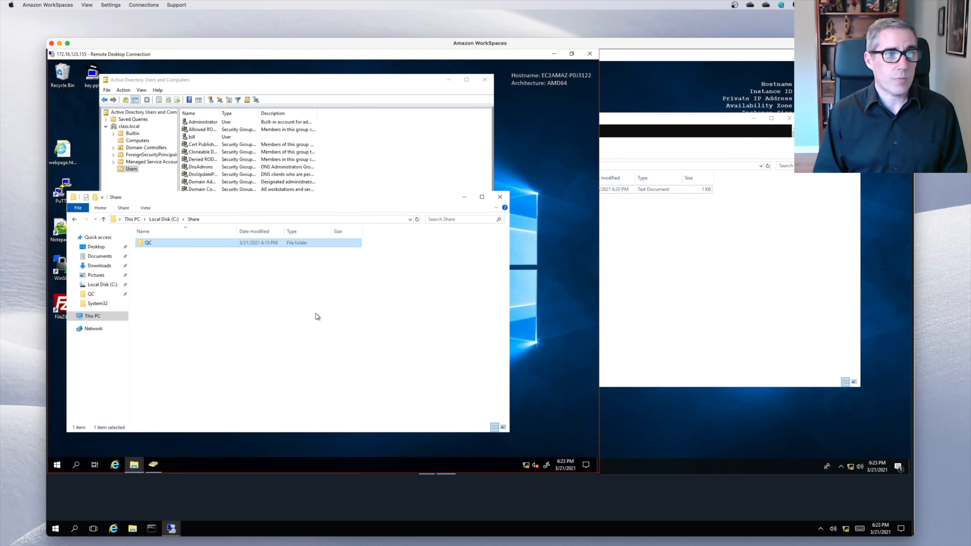
- Create a new text document named Test2 in the client's qc share and open it
left_click(691, 278)
right_click(601, 237)
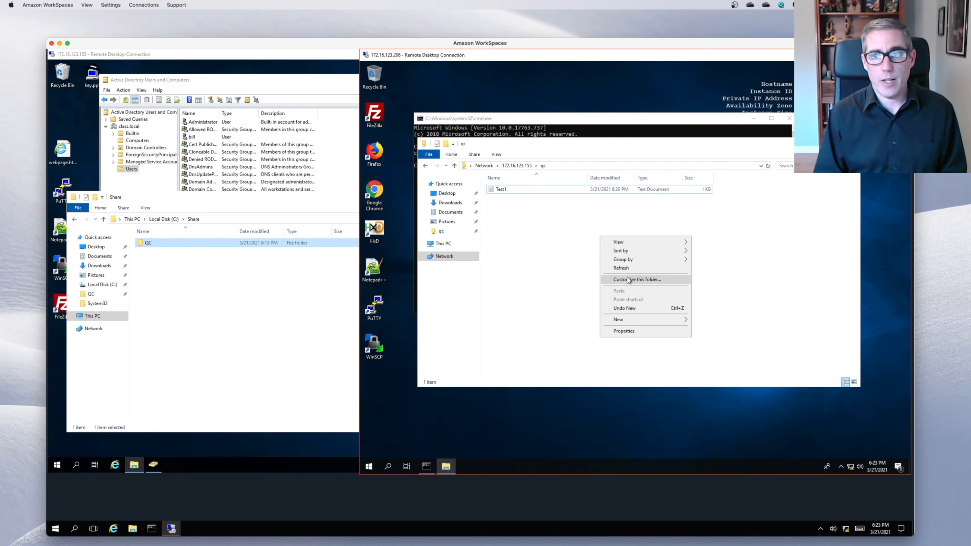
mouse_move(634, 319)
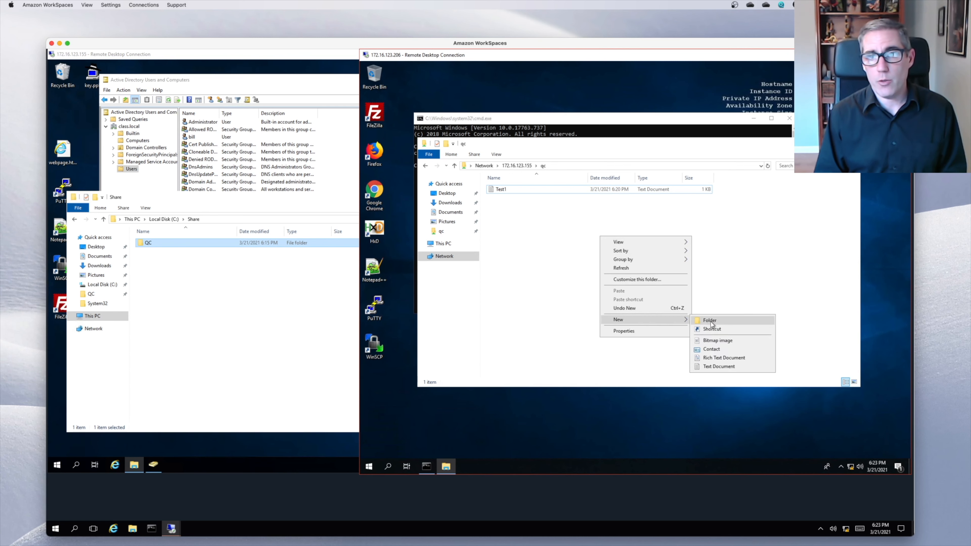
left_click(725, 365)
type("Te")
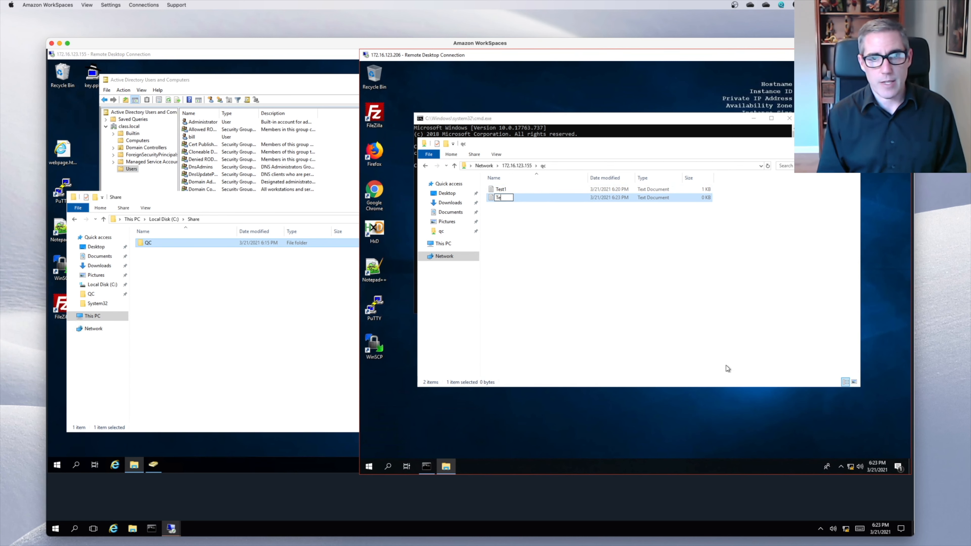
type("st2")
key("Return")
key("Return")
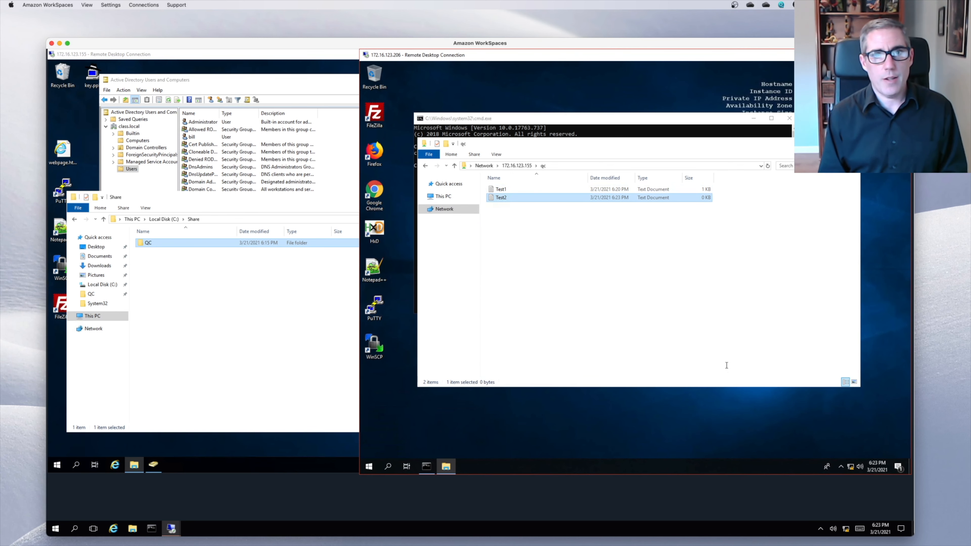
- Type 'Test 2 file.' into Test2 and save it when closing Notepad
type("Test ")
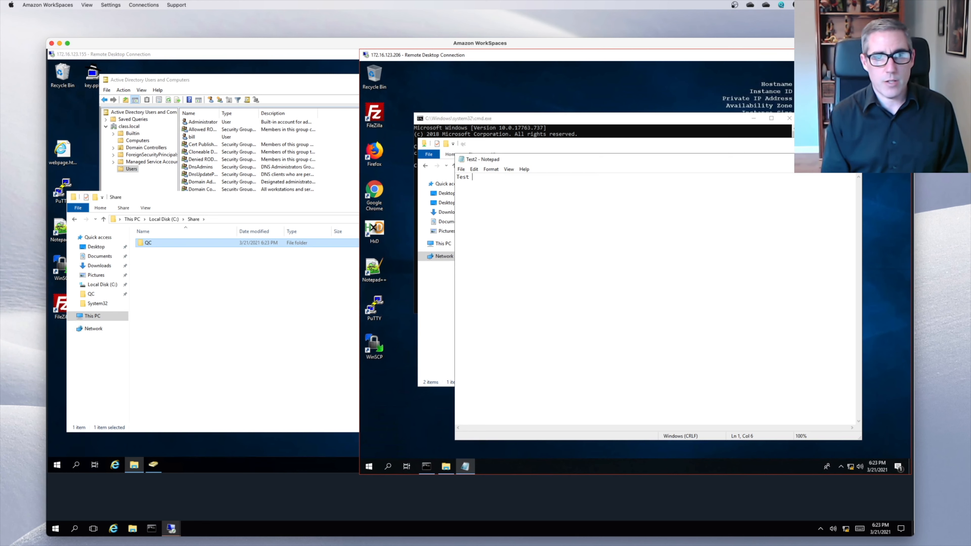
type("2 file.")
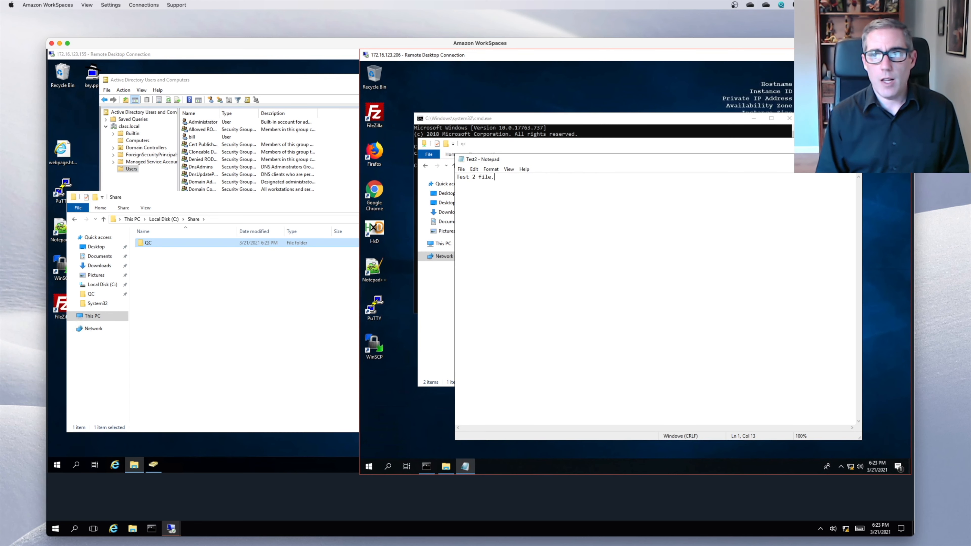
left_click(853, 159)
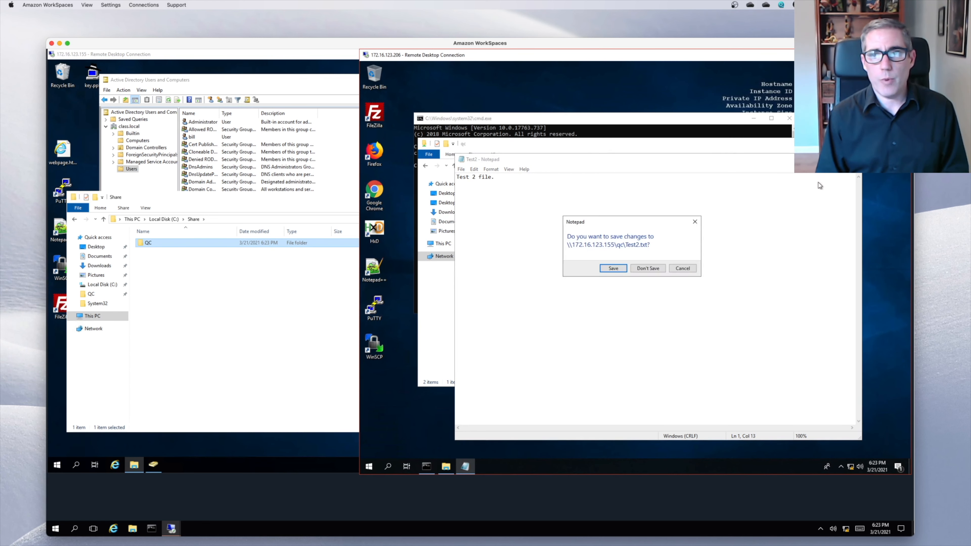
left_click(621, 267)
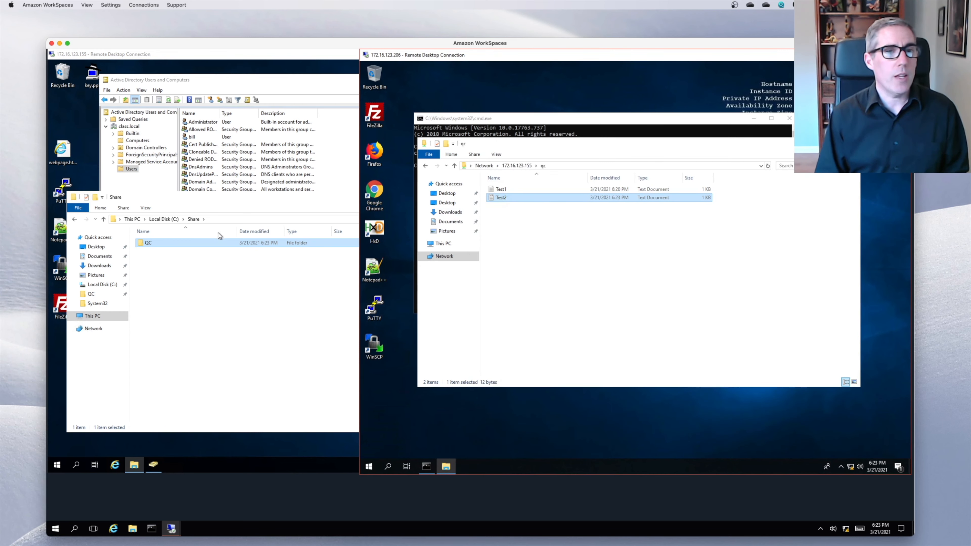
- Open the QC folder's share permissions on the file server
left_click(257, 206)
right_click(156, 242)
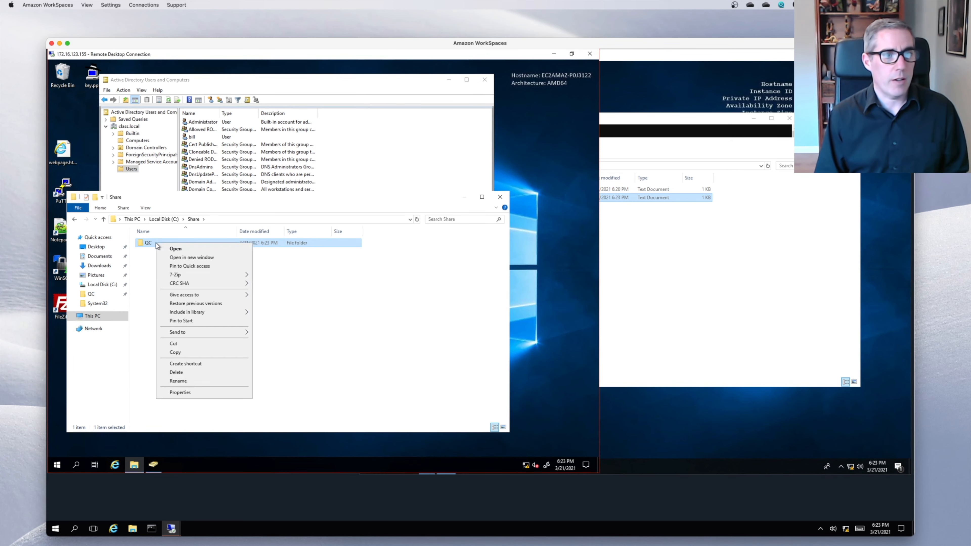
left_click(199, 392)
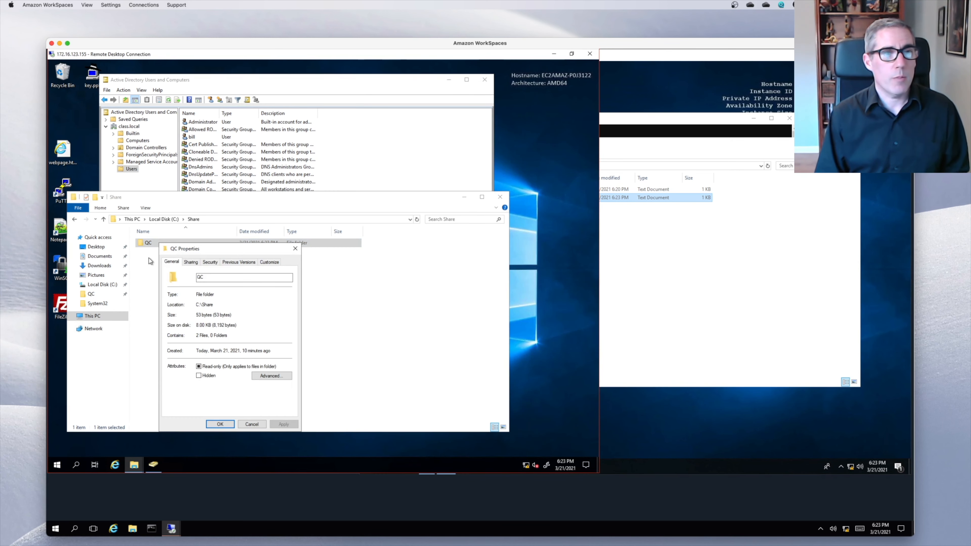
left_click(193, 262)
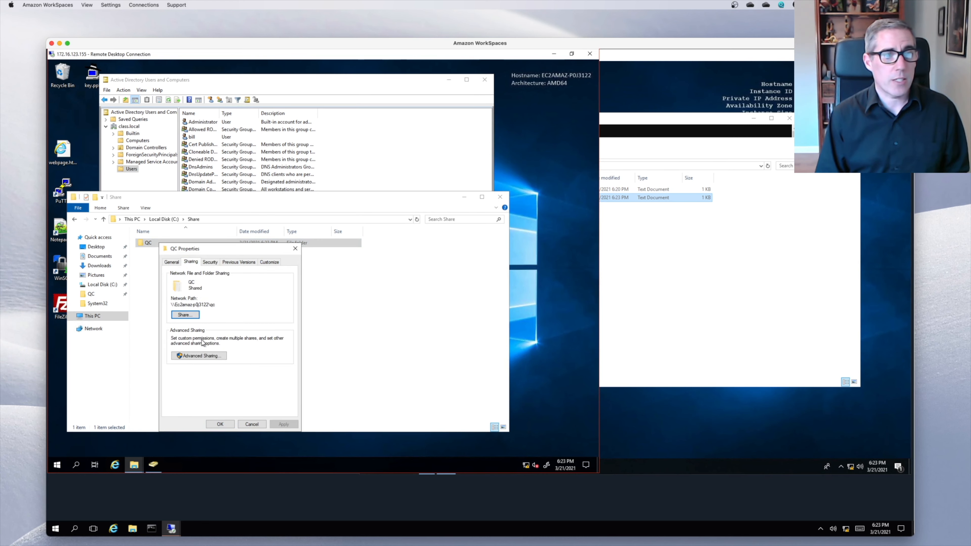
left_click(201, 357)
left_click(198, 370)
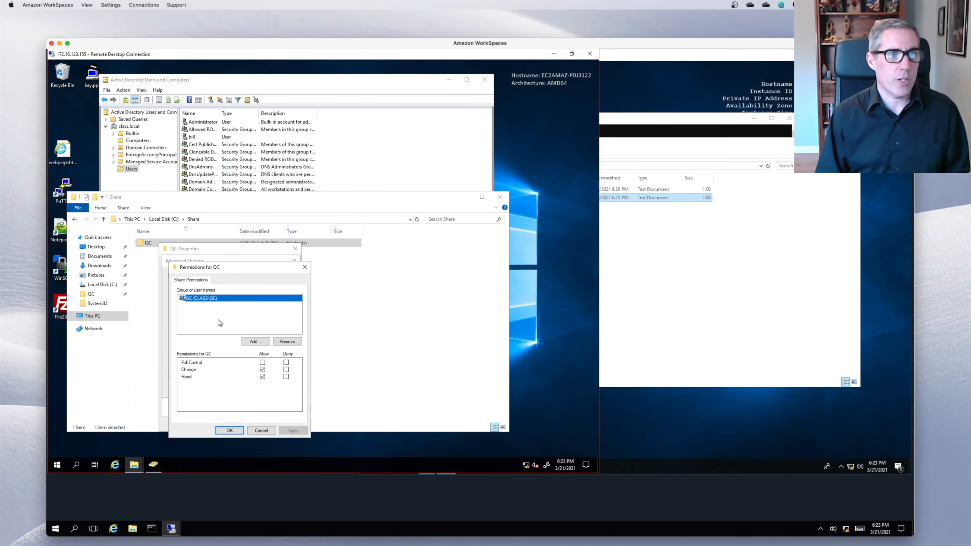
- Add the QA group with Read share permission and close all dialogs
left_click(257, 341)
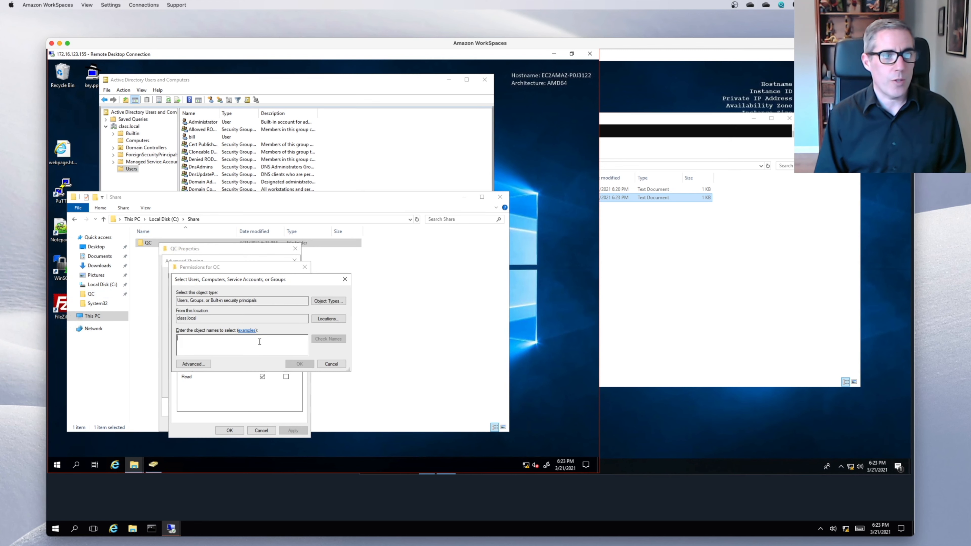
type("QA")
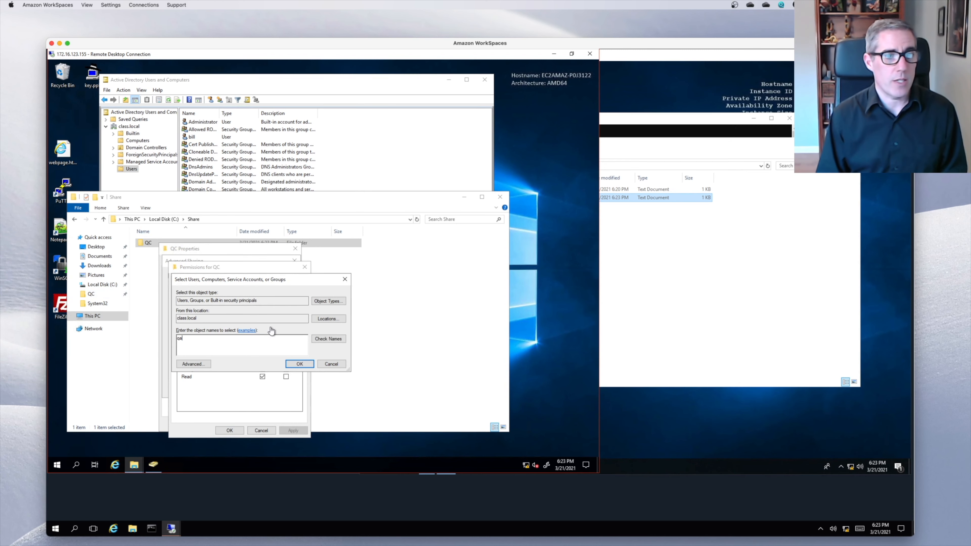
left_click(328, 339)
left_click(299, 364)
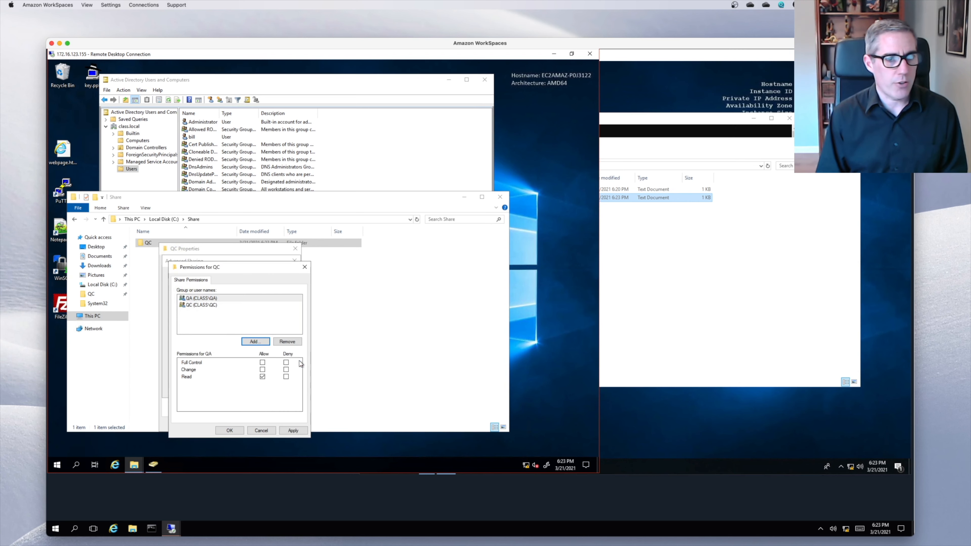
left_click(211, 300)
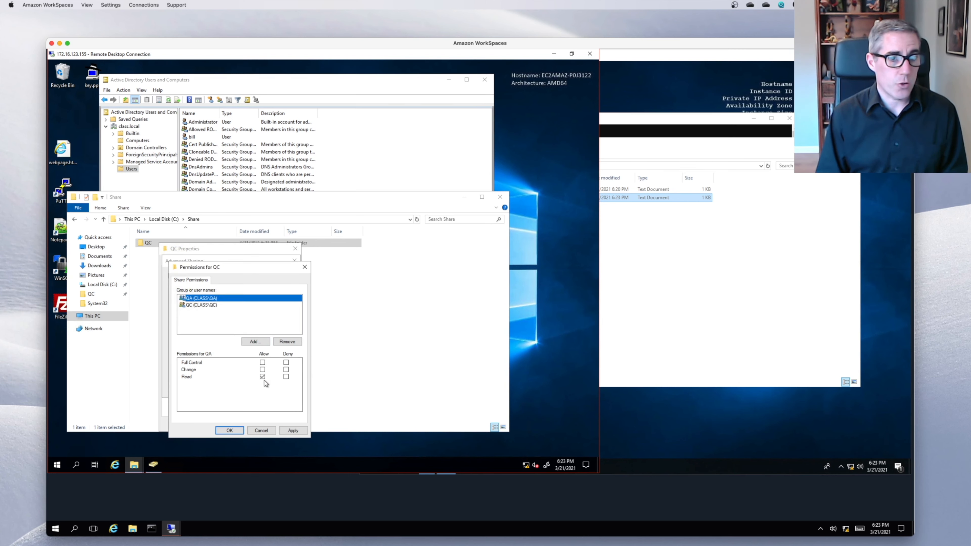
left_click(230, 430)
left_click(216, 389)
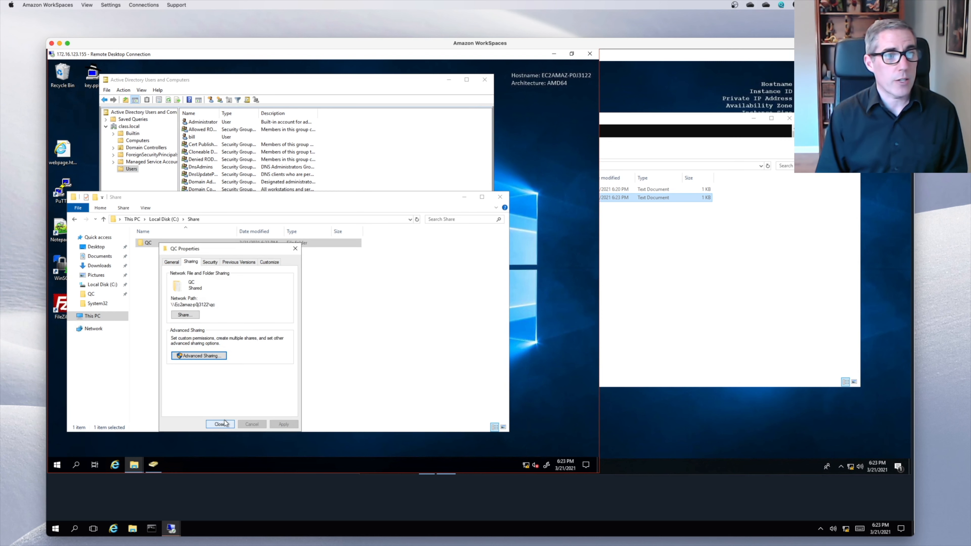
left_click(221, 423)
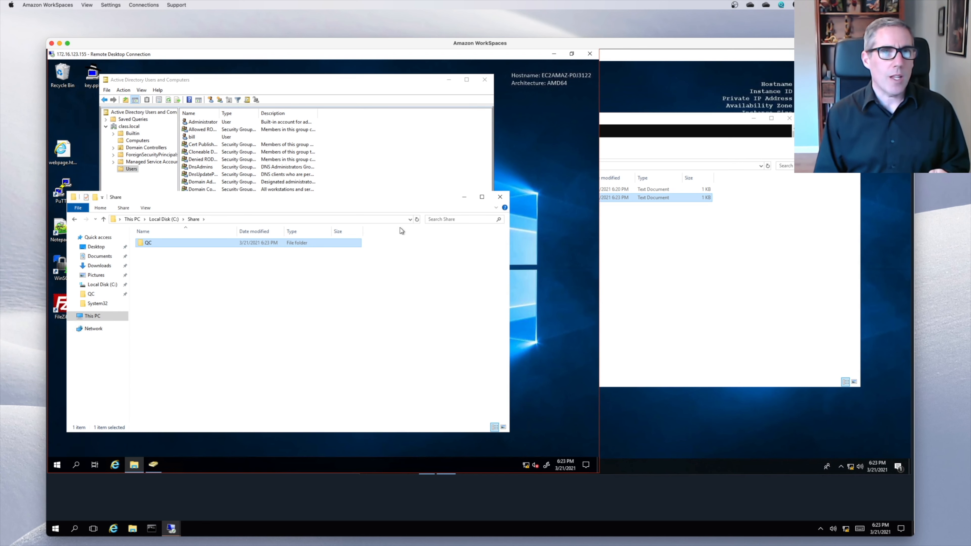
- Create the global security group QC_Share_RO in the Users container
left_click(383, 158)
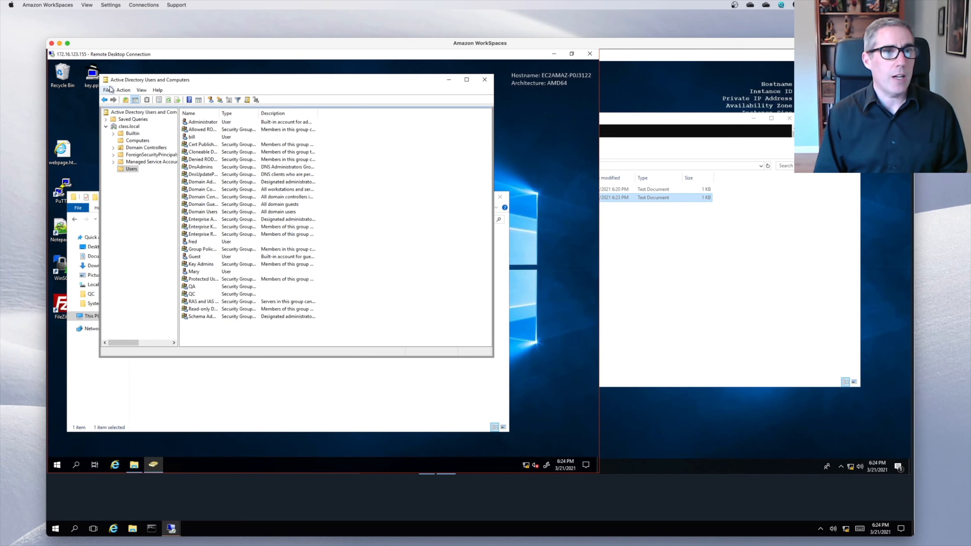
left_click(278, 407)
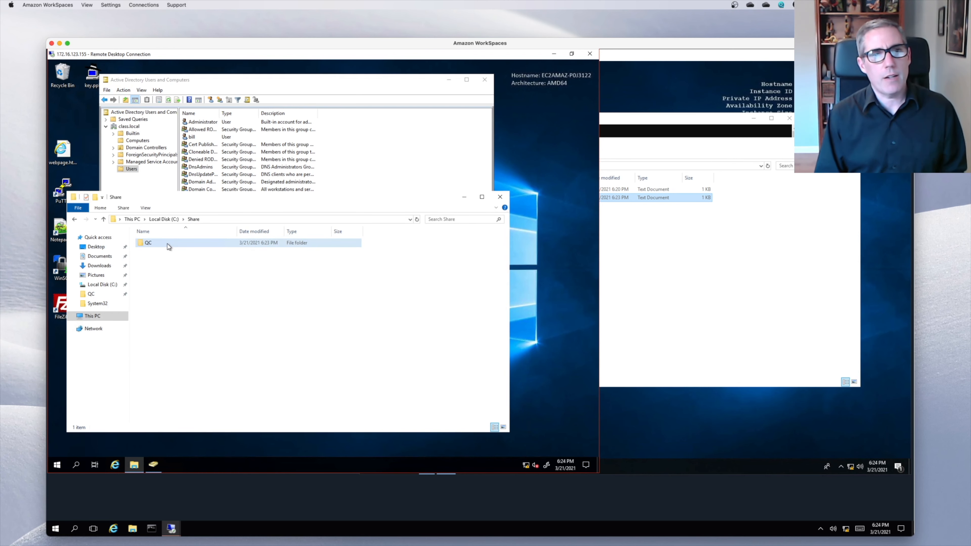
mouse_move(167, 243)
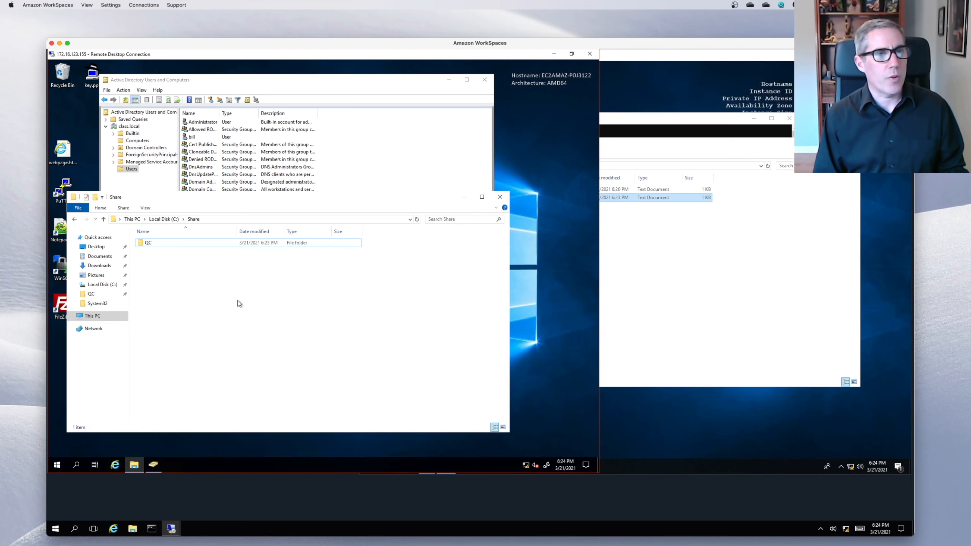
left_click(356, 177)
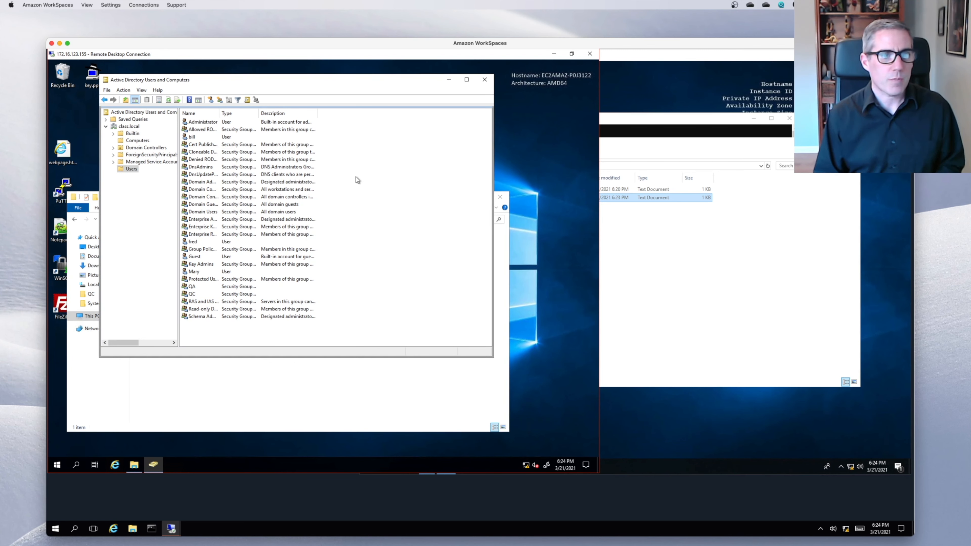
right_click(229, 333)
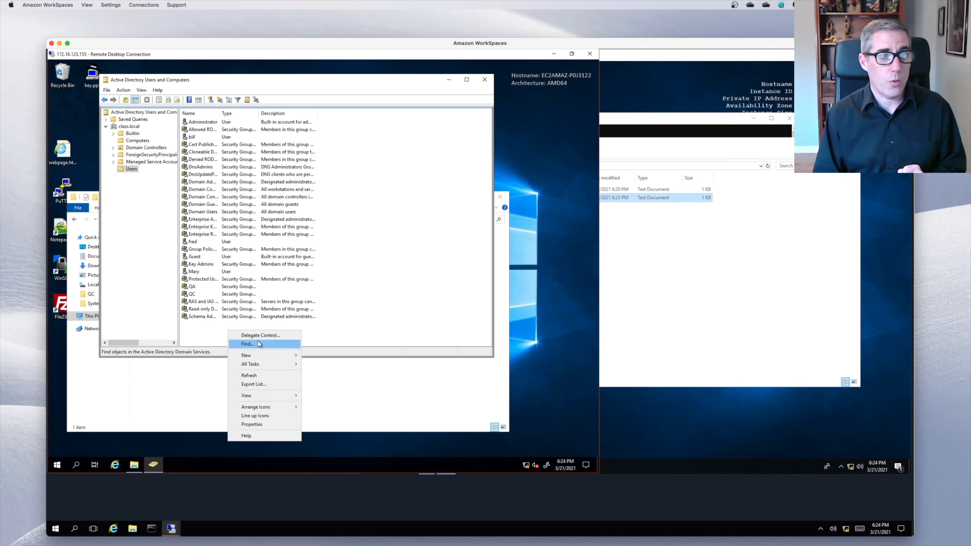
mouse_move(266, 357)
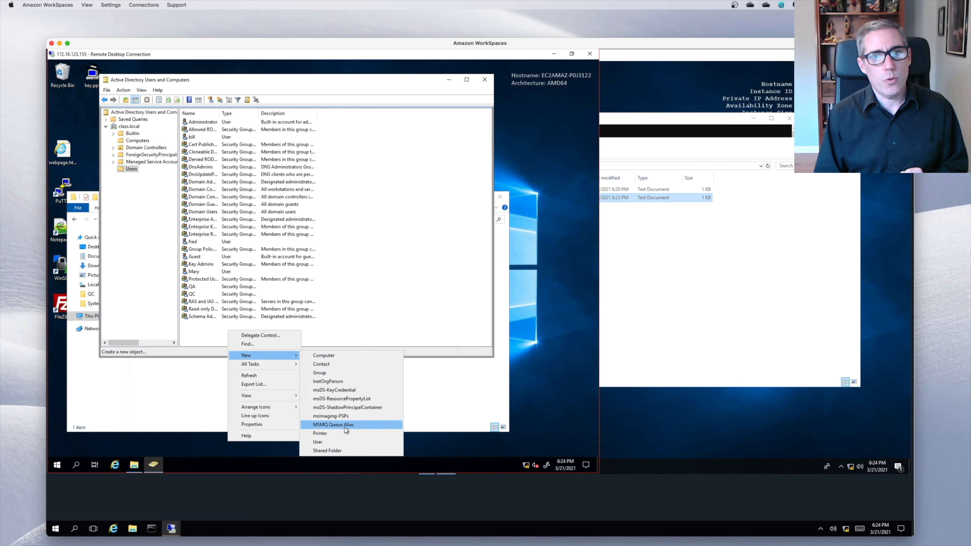
left_click(344, 374)
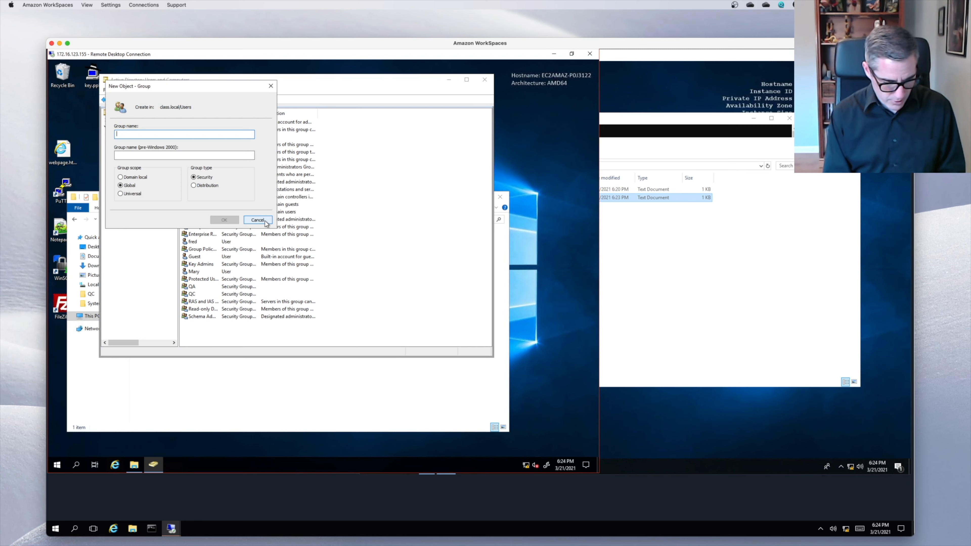
type("QC")
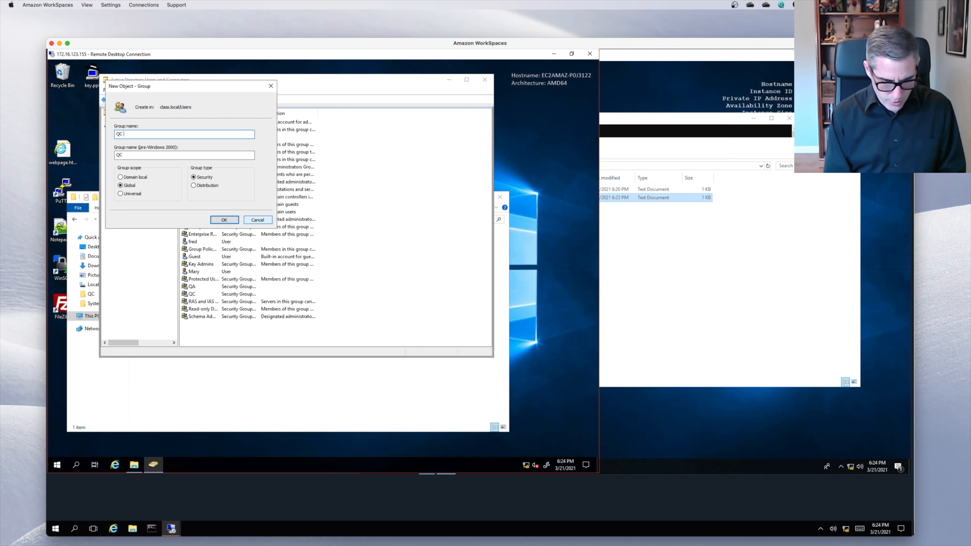
type("_SH")
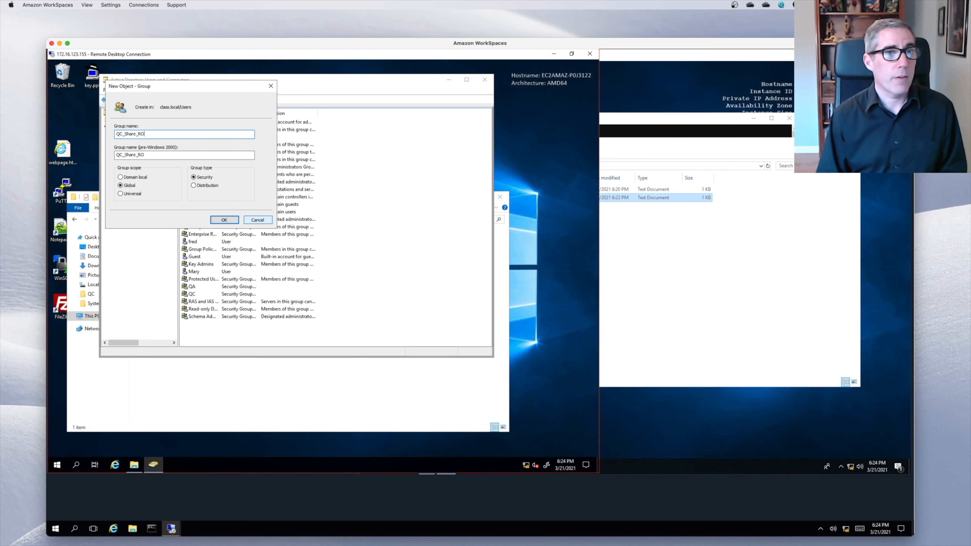
left_click(224, 220)
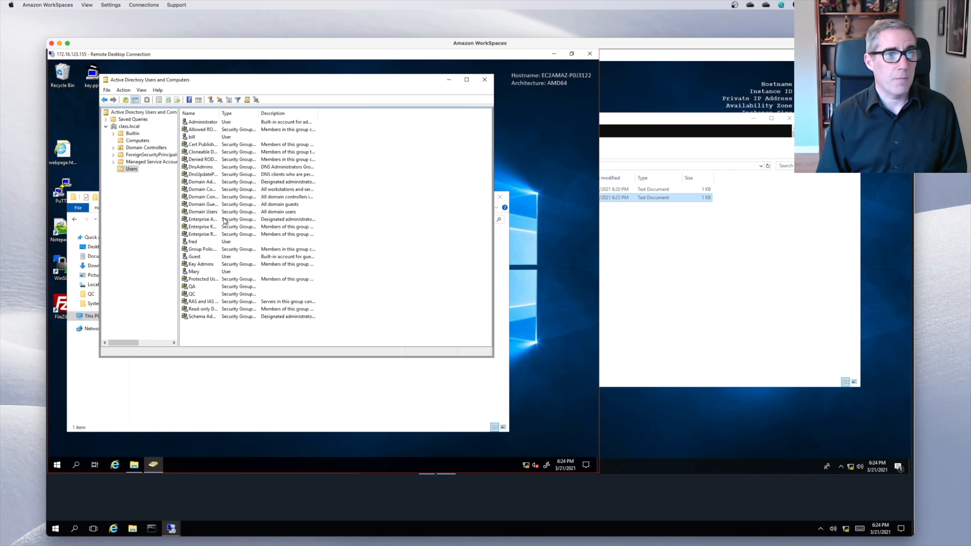
- Create a second group, QC_Share_RW, then select QC_Share_RO in the list
right_click(201, 336)
mouse_move(232, 362)
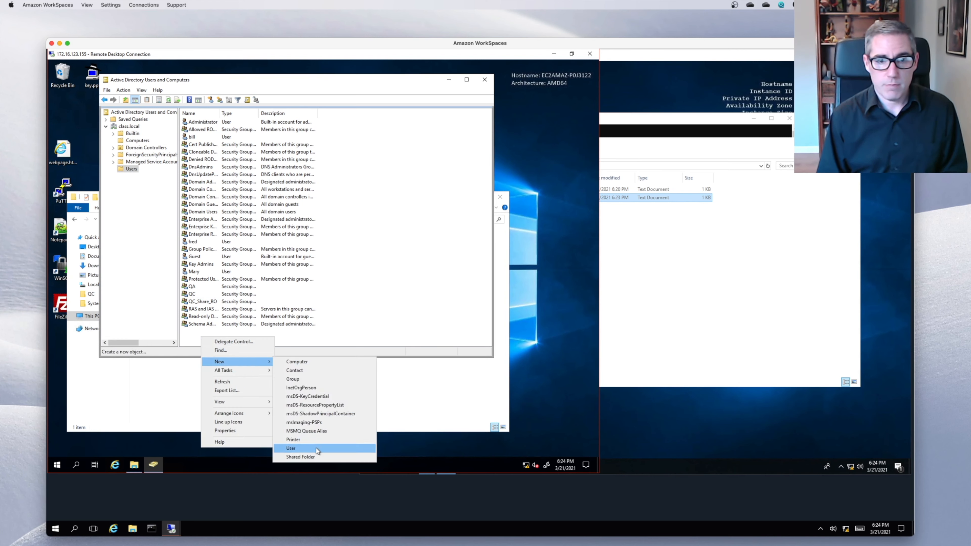
left_click(292, 378)
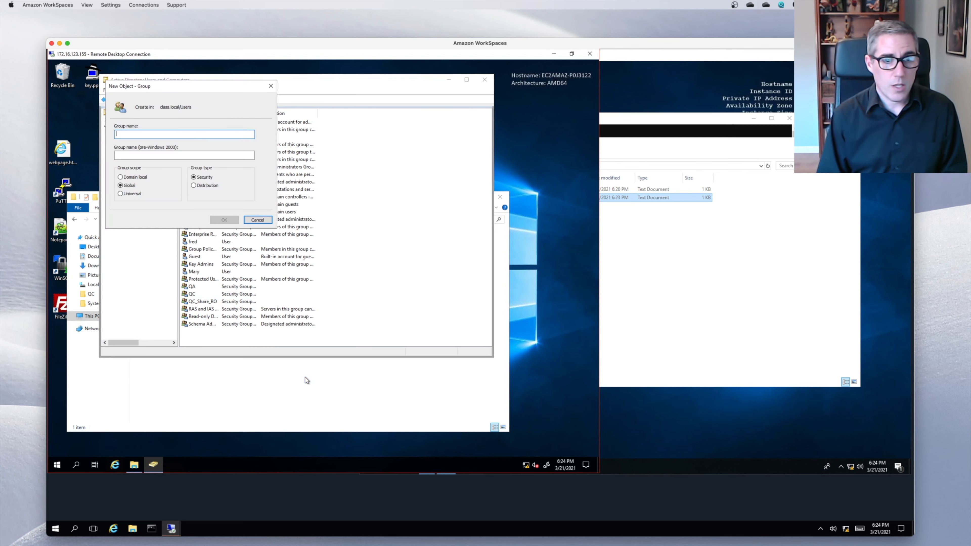
type("QC_Share")
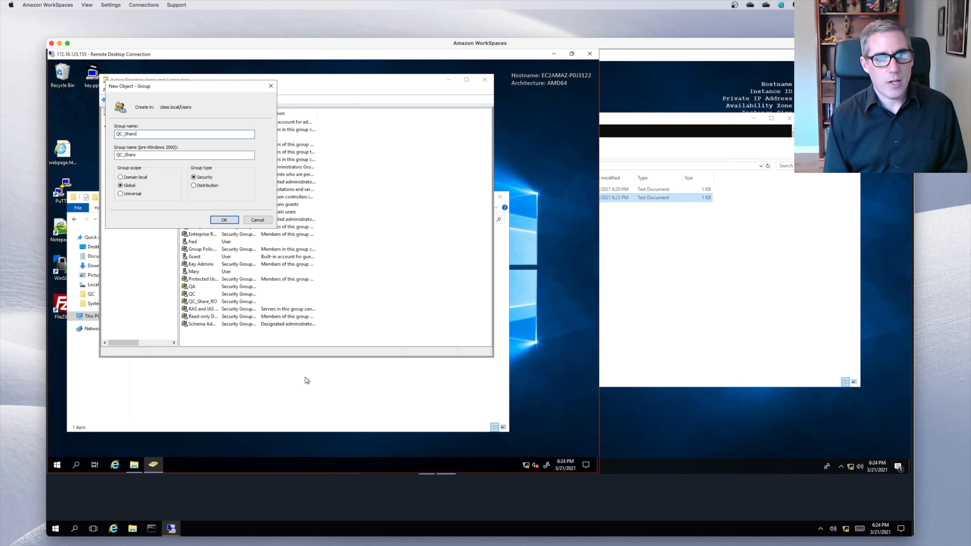
type("_R")
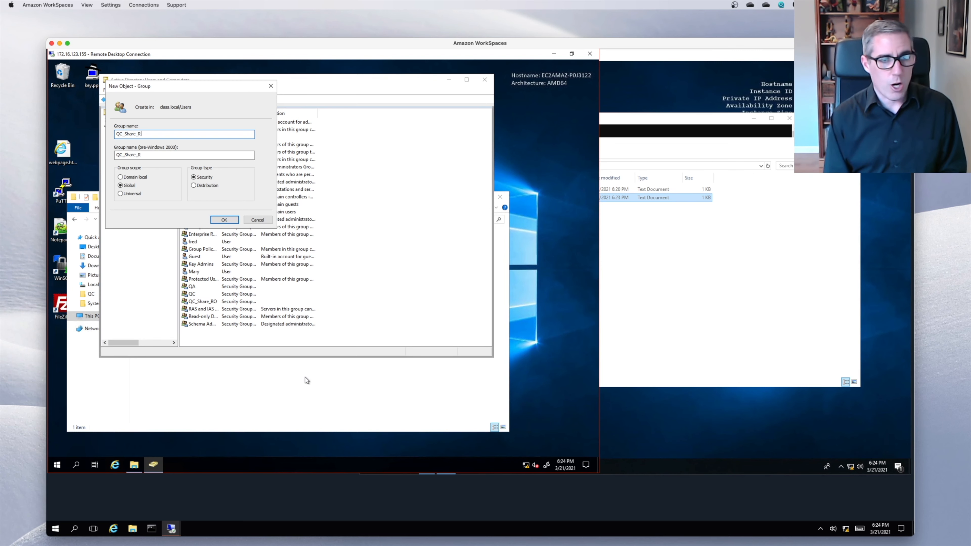
type("W")
left_click(226, 220)
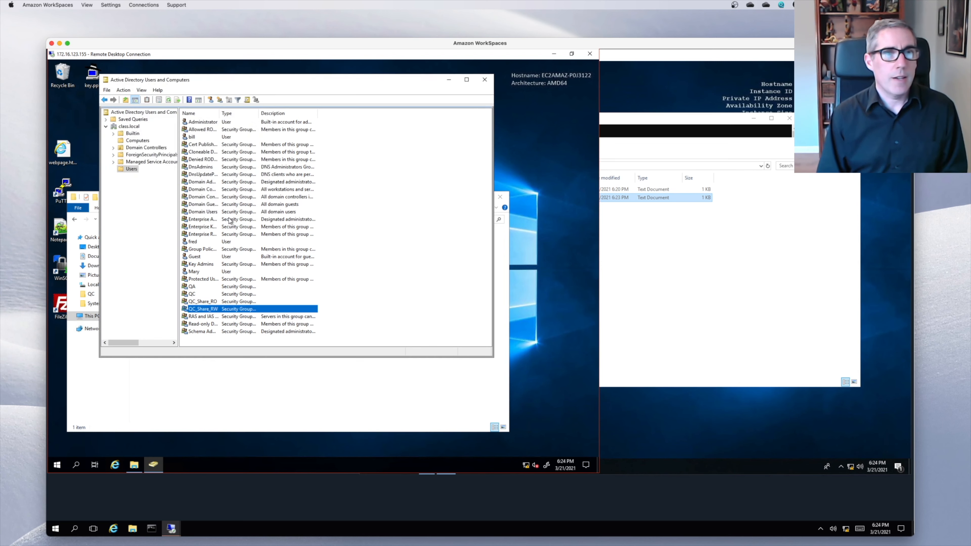
left_click(205, 302)
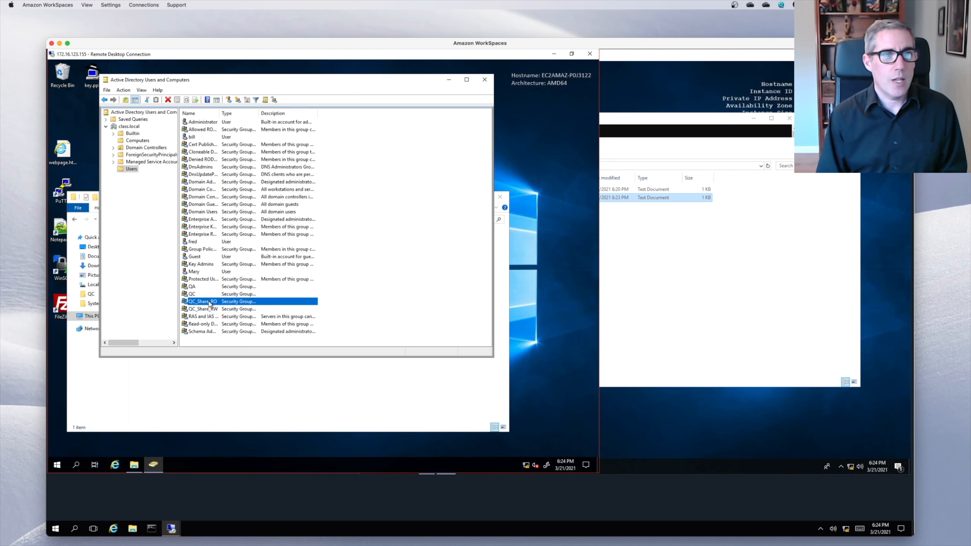
- Open the QC folder's Advanced Sharing share permissions
left_click(235, 370)
right_click(144, 243)
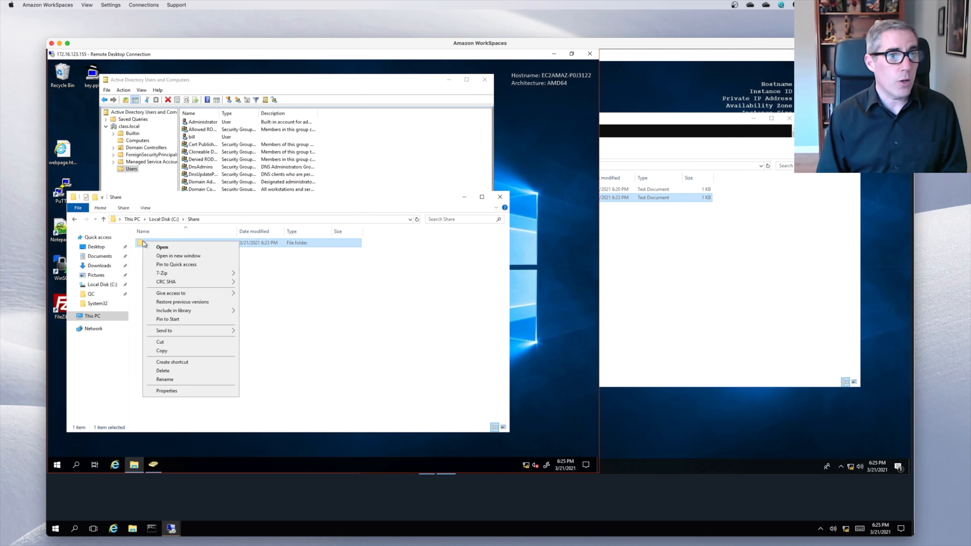
left_click(175, 389)
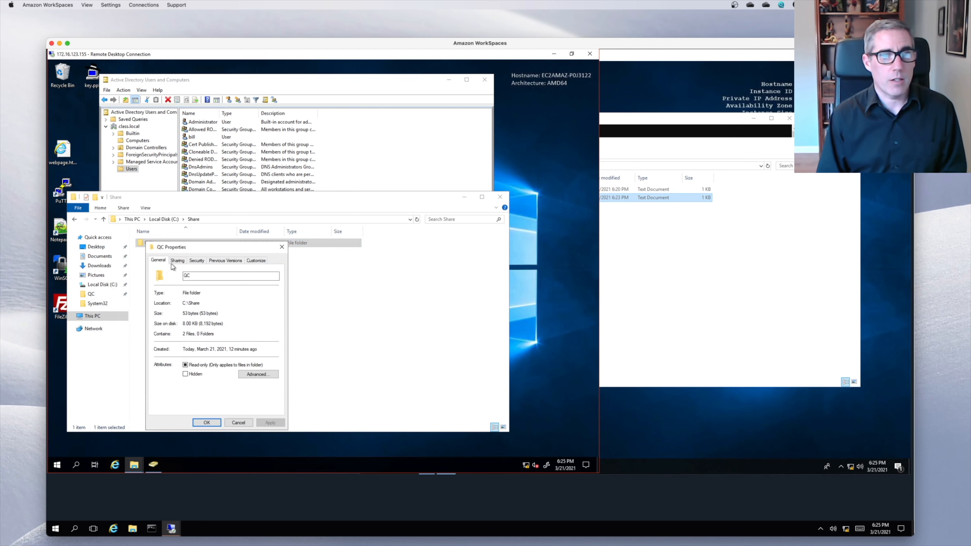
left_click(199, 261)
left_click(181, 262)
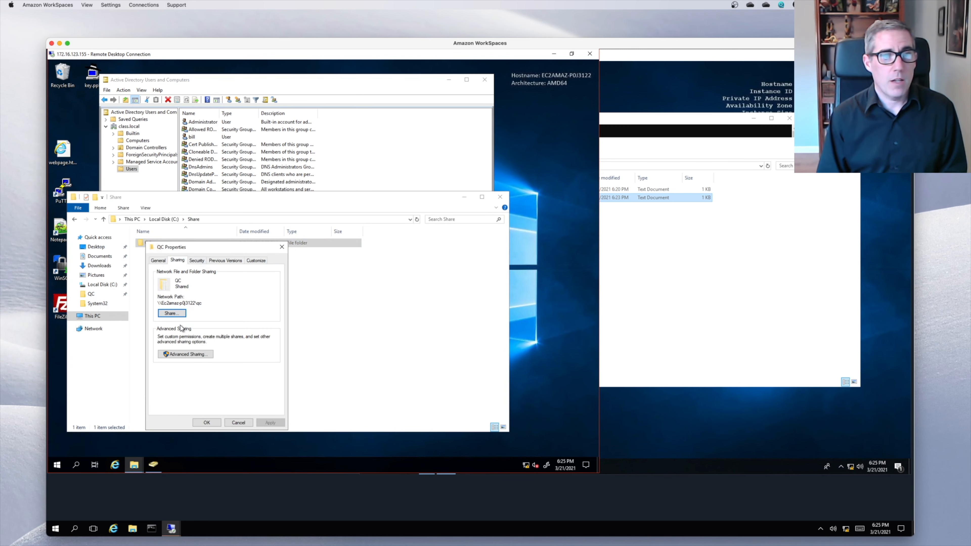
left_click(189, 354)
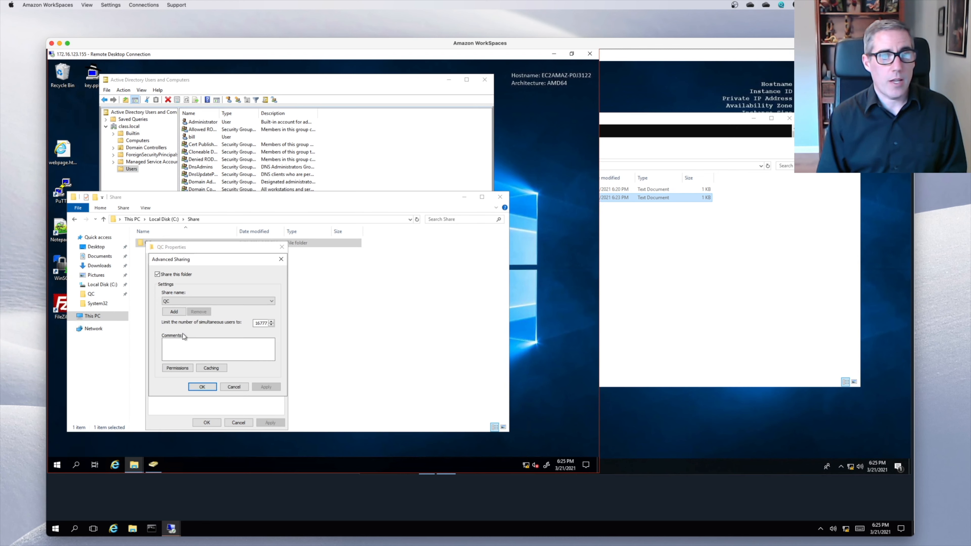
left_click(183, 369)
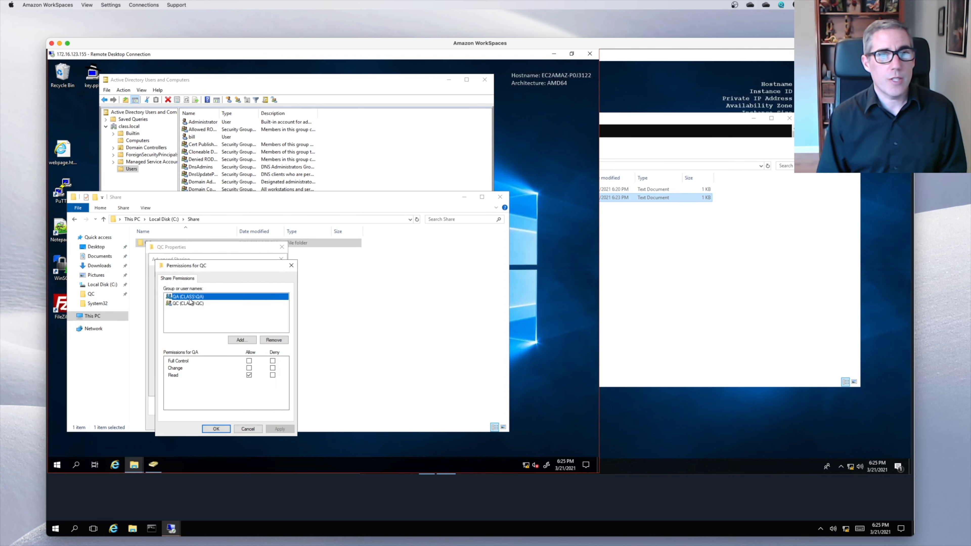
- Remove QA and QC from the share, then add QC_Share_RO and QC_Share_RW
left_click(281, 343)
left_click(200, 300)
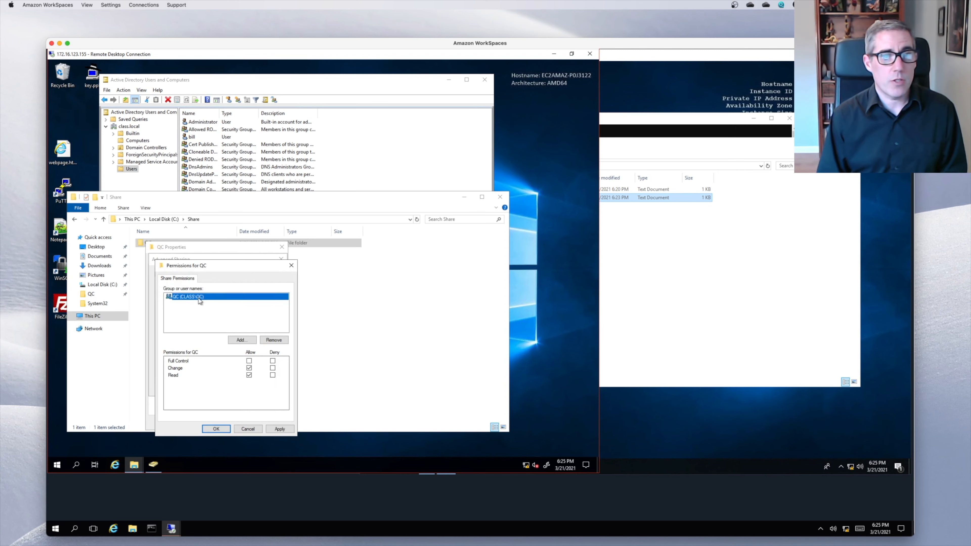
left_click(273, 340)
left_click(244, 340)
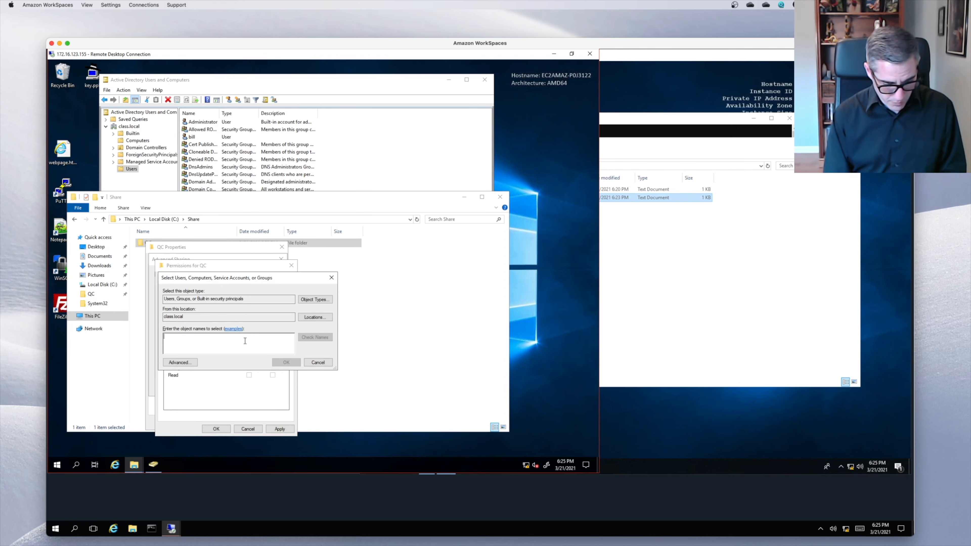
type("qc_share")
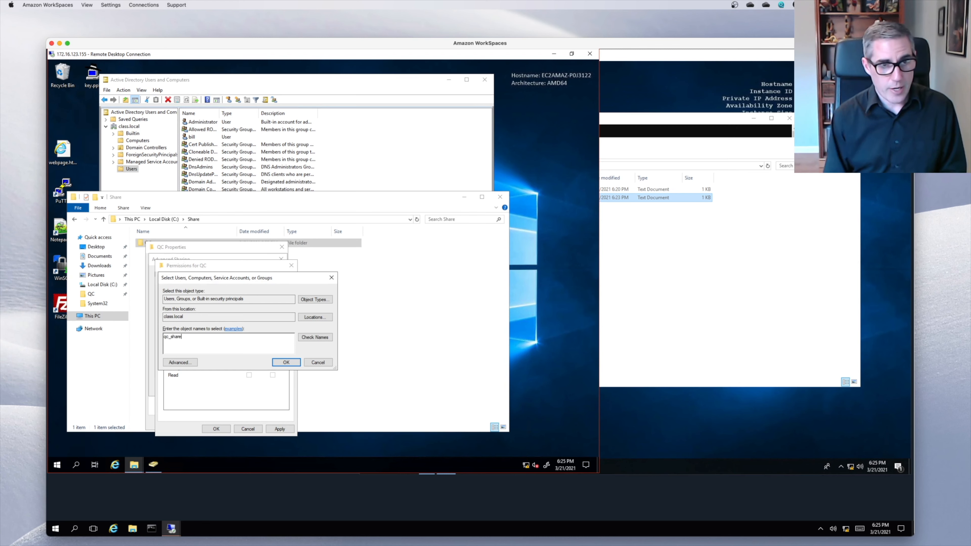
left_click(307, 339)
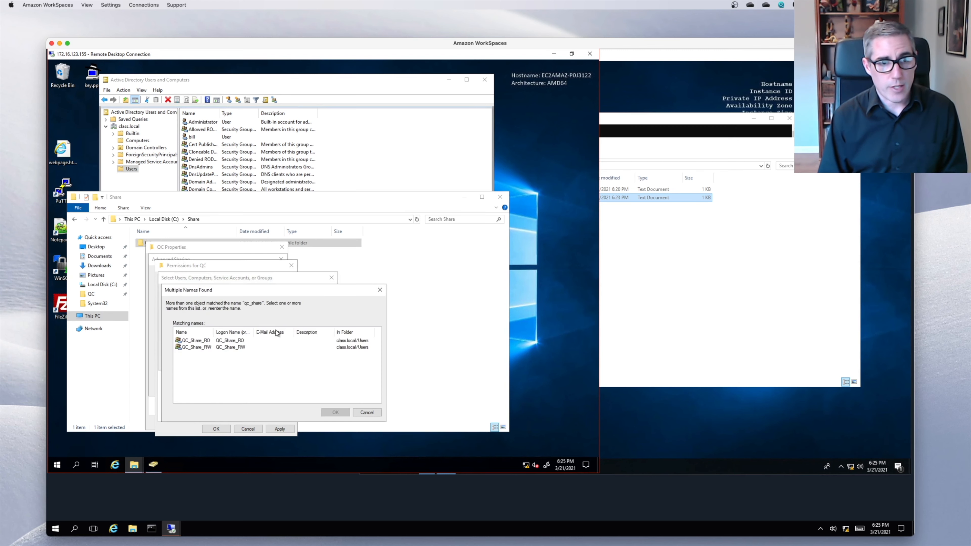
left_click(225, 341)
left_click(197, 347, "shift")
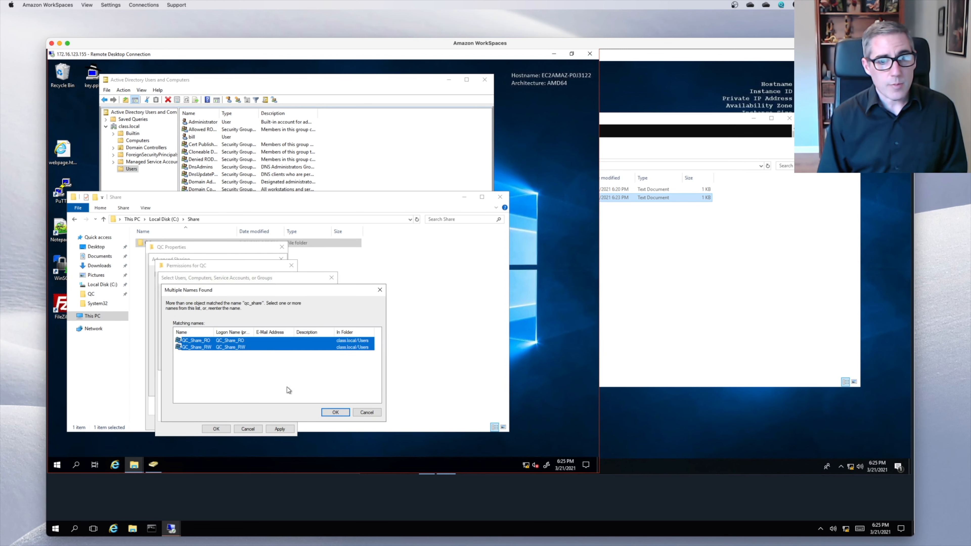
left_click(329, 413)
left_click(282, 361)
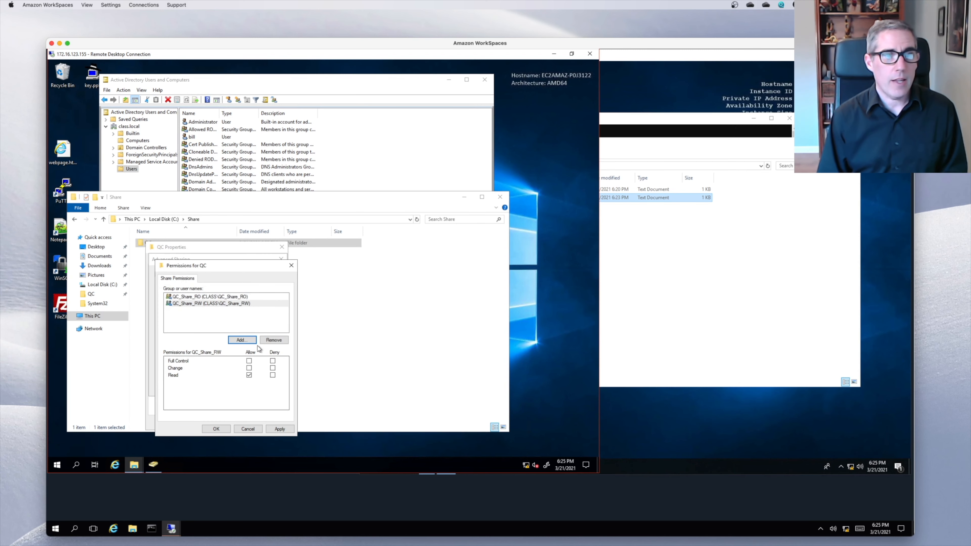
- Allow Read for QC_Share_RO and Change for QC_Share_RW, then save the sharing settings
left_click(249, 375)
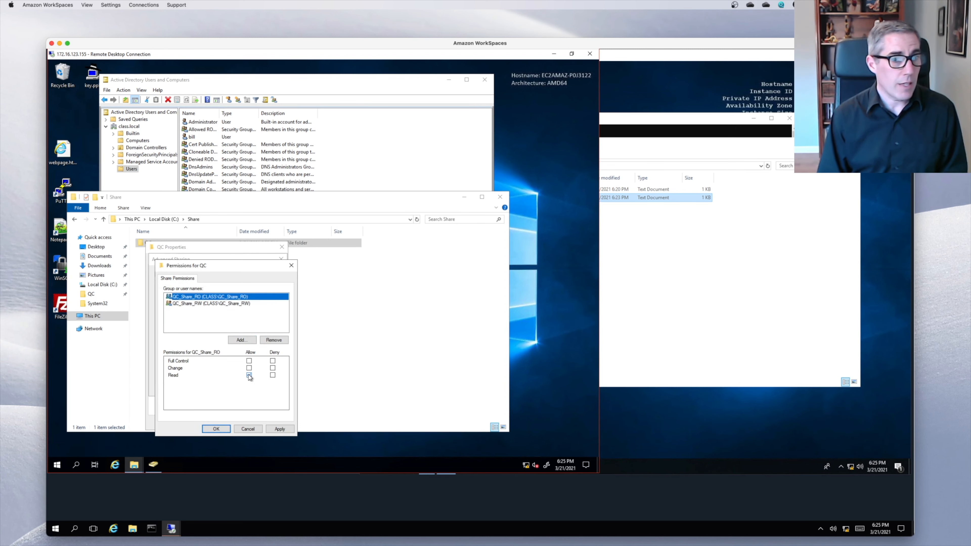
left_click(223, 303)
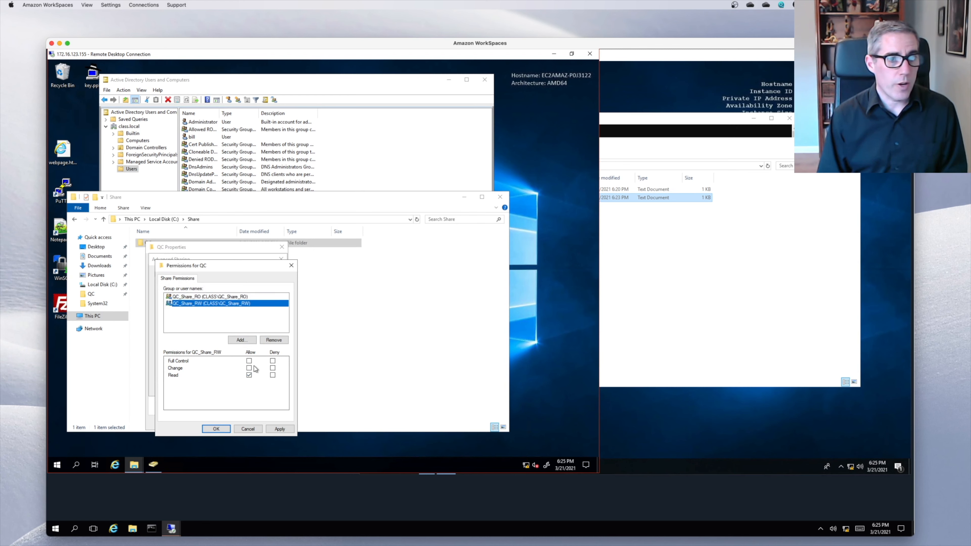
left_click(248, 368)
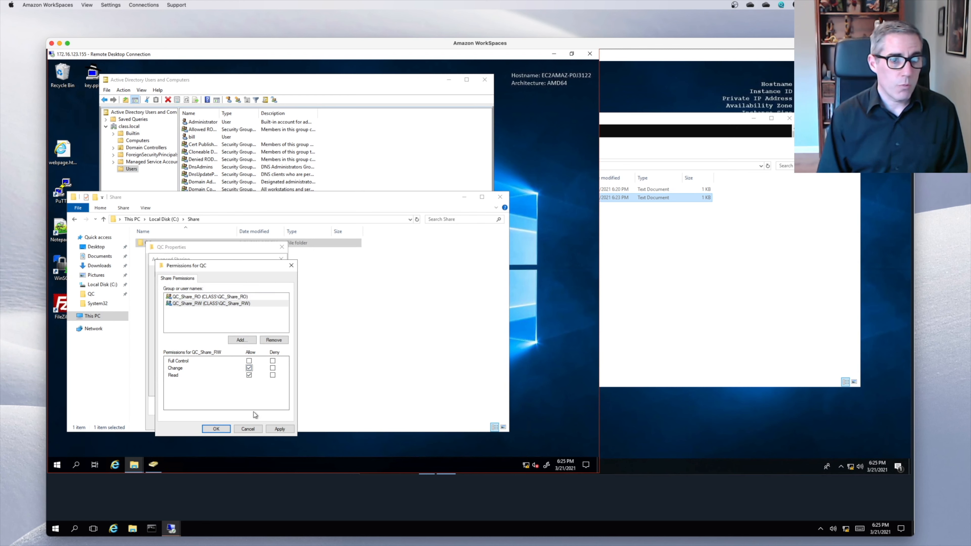
left_click(215, 429)
left_click(202, 386)
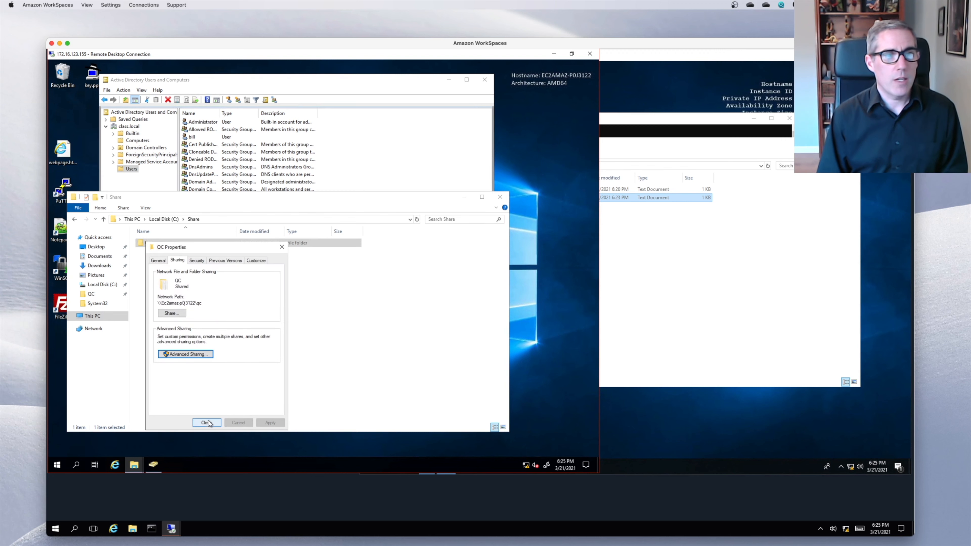
- Review QC's Security permissions for Users, allow Modify for CREATOR OWNER, and close Properties
left_click(197, 260)
left_click(197, 304)
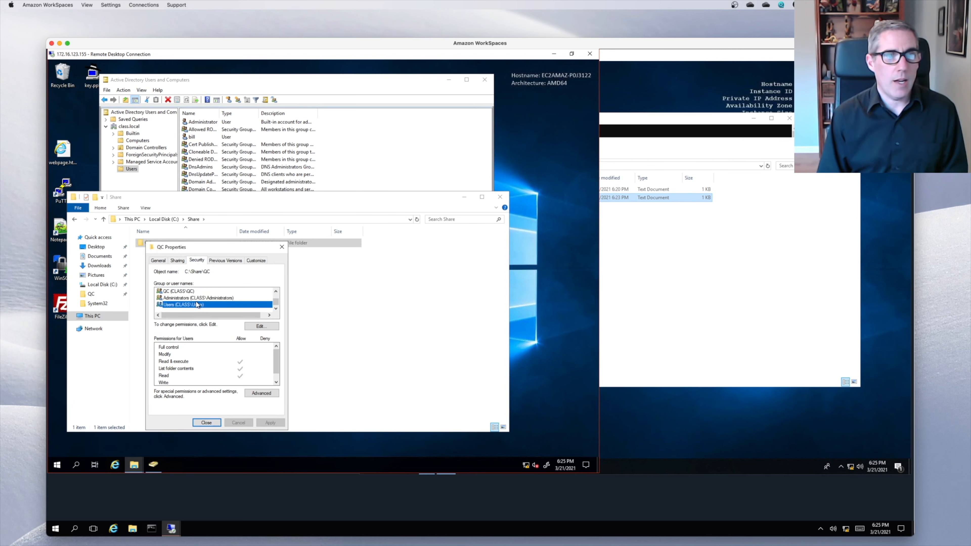
left_click(259, 326)
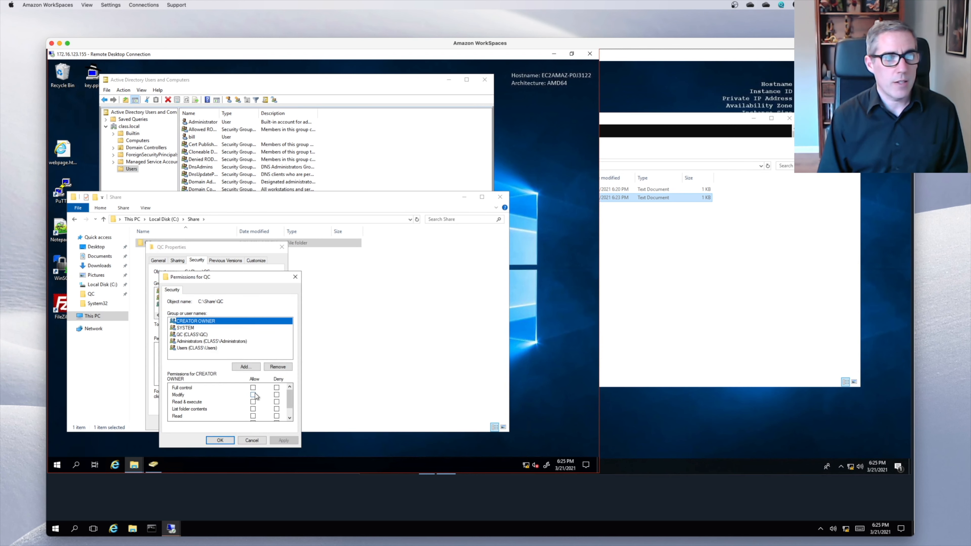
left_click(254, 395)
scroll(268, 407, "down", 1)
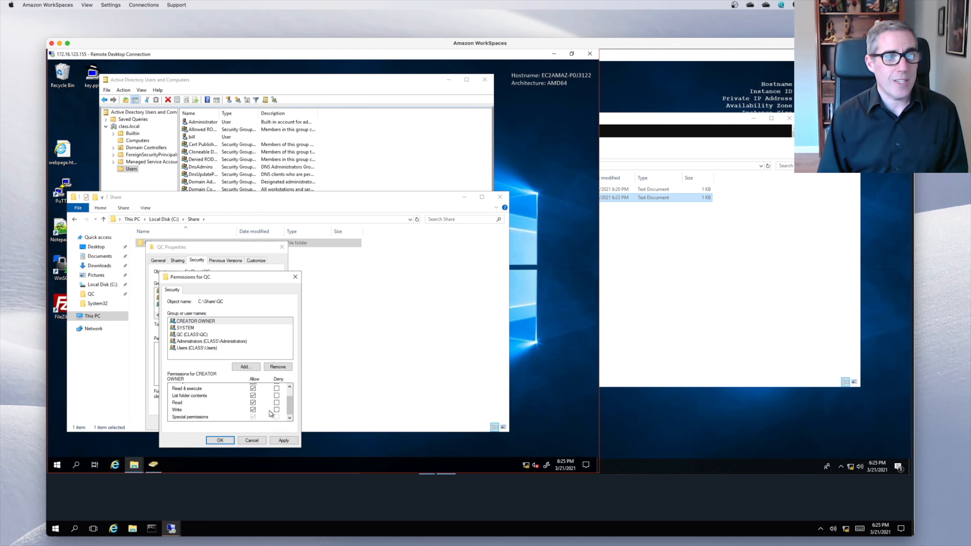
left_click(220, 440)
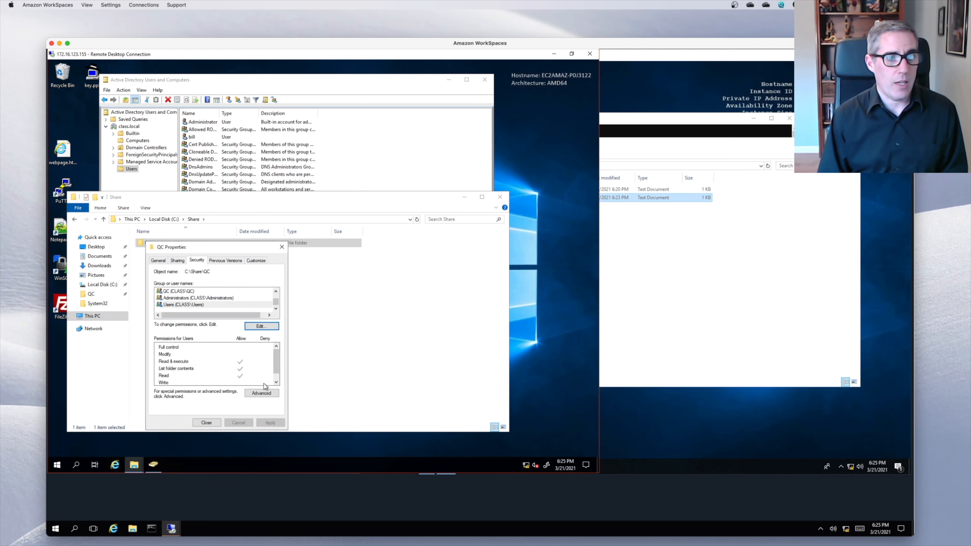
left_click(211, 423)
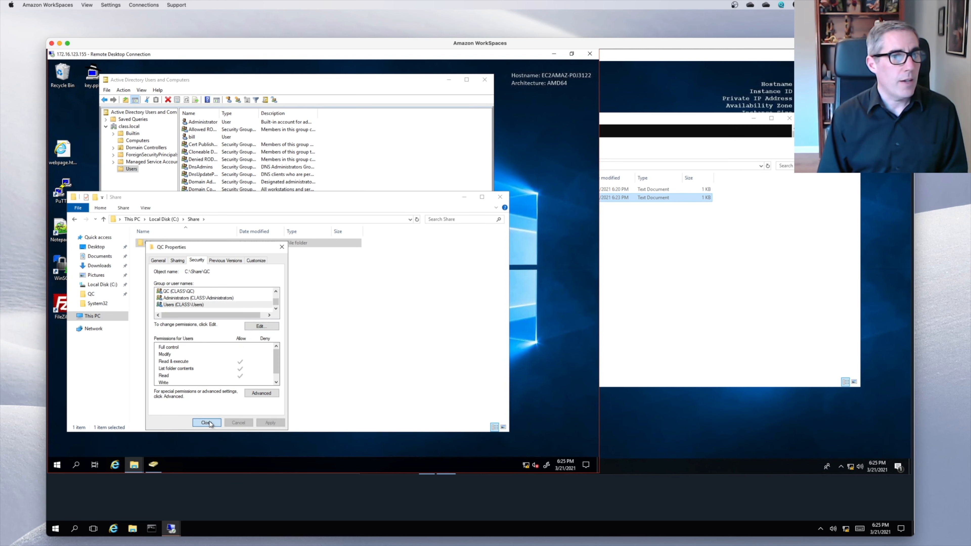
- Add the QA group as a member of QC_Share_RO
left_click(377, 168)
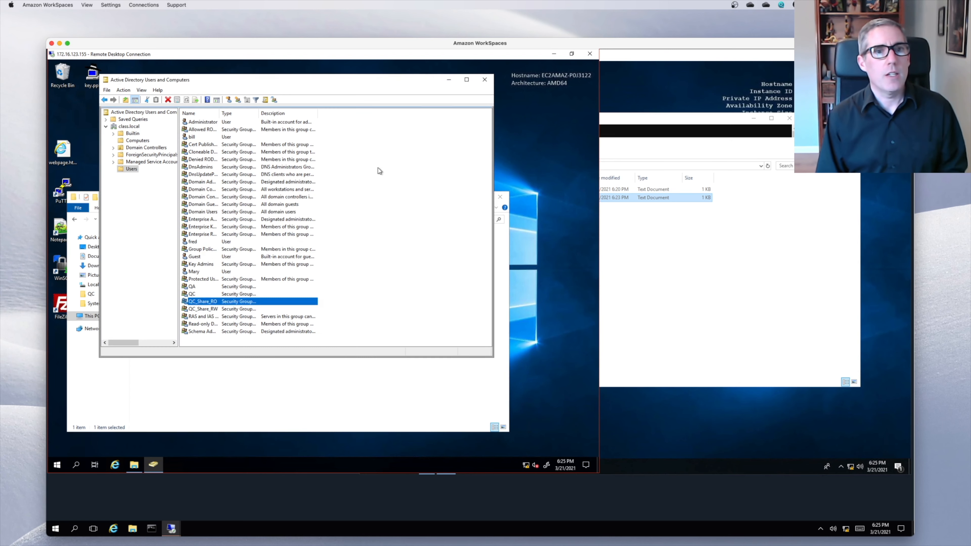
left_click(202, 303)
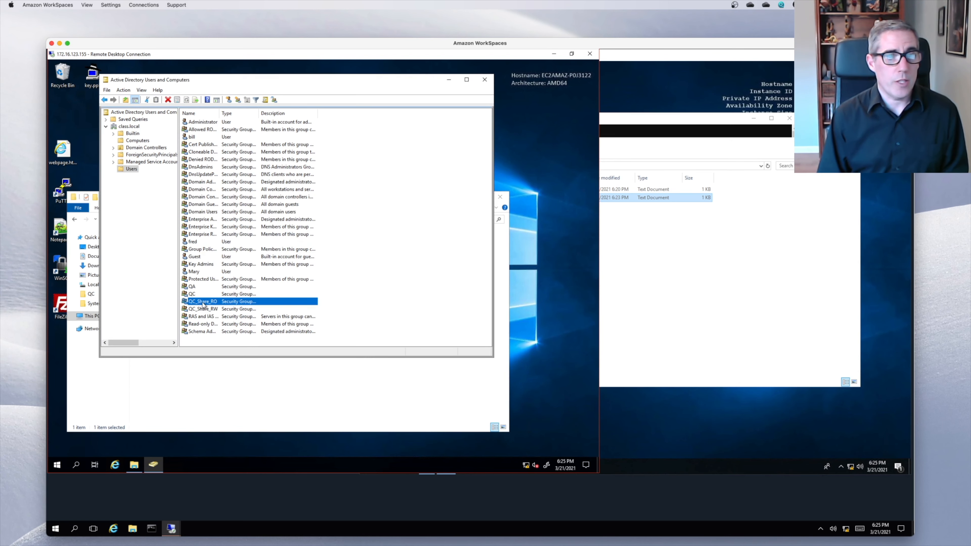
double_click(203, 302)
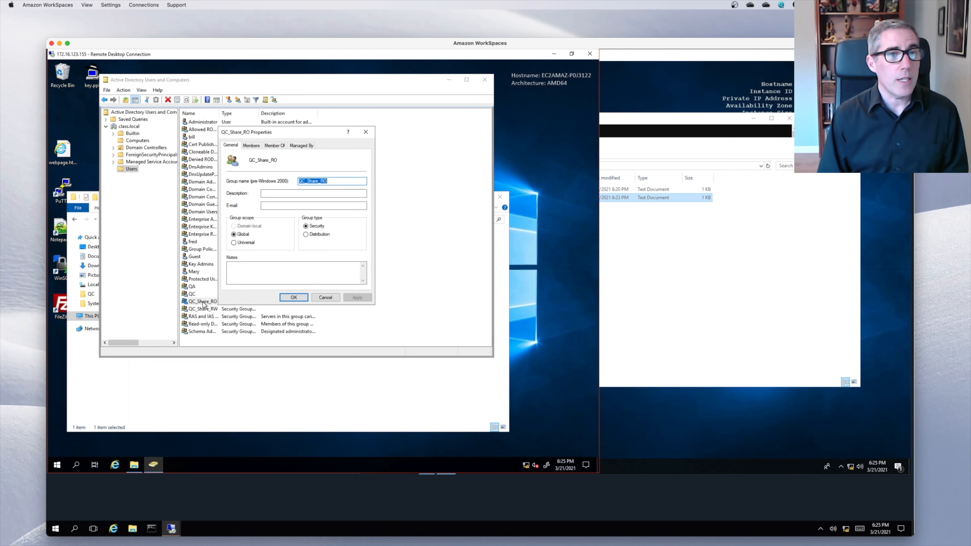
left_click(256, 146)
left_click(238, 275)
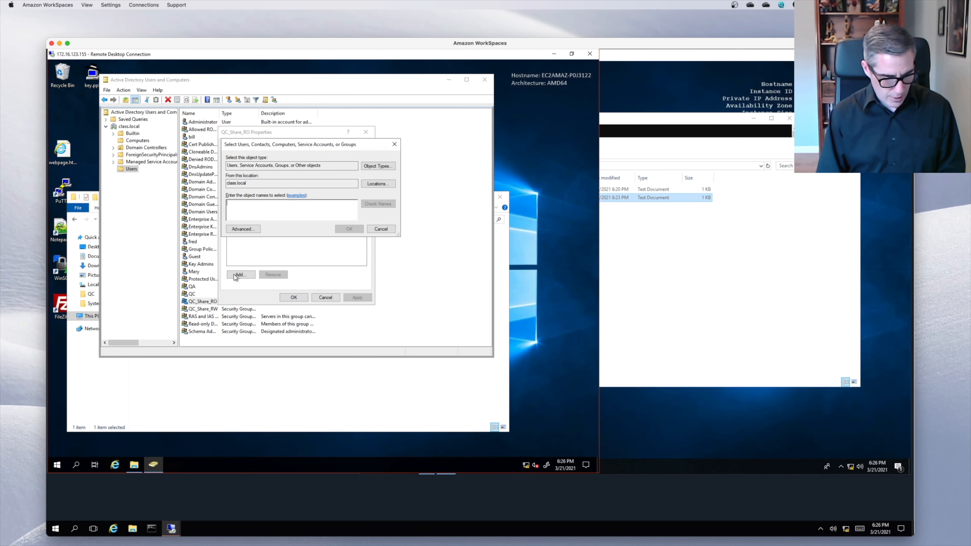
type("qa")
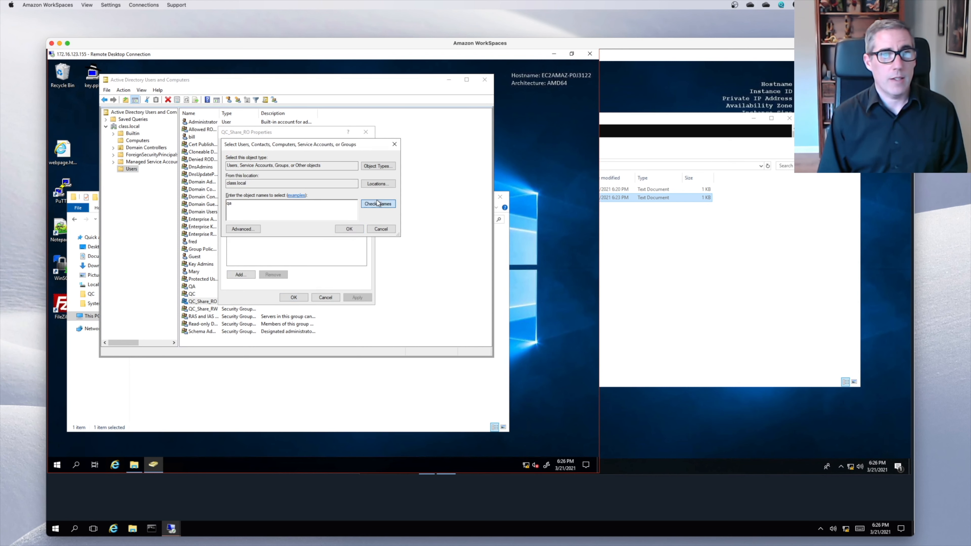
left_click(377, 203)
left_click(349, 229)
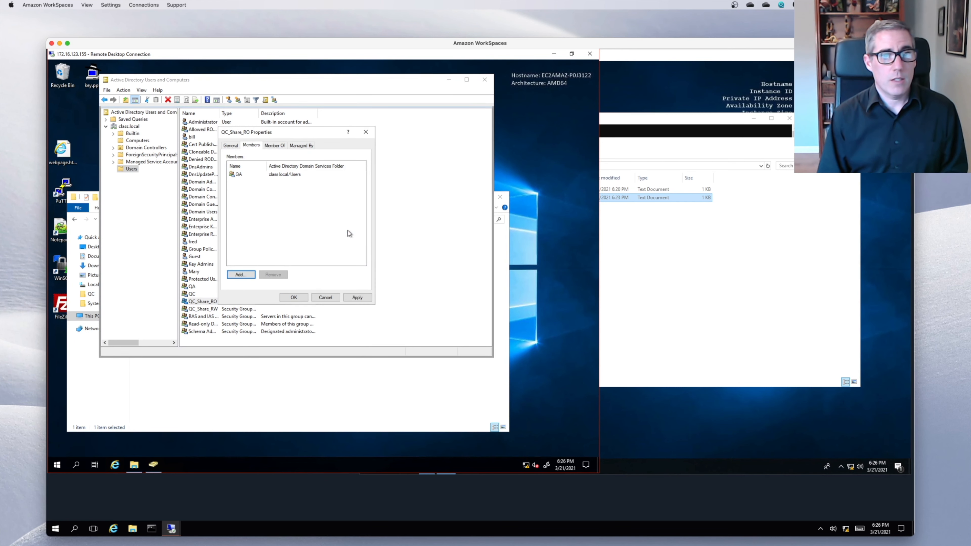
- Add the QC group as a member of QC_Share_RW and save its properties
double_click(286, 310)
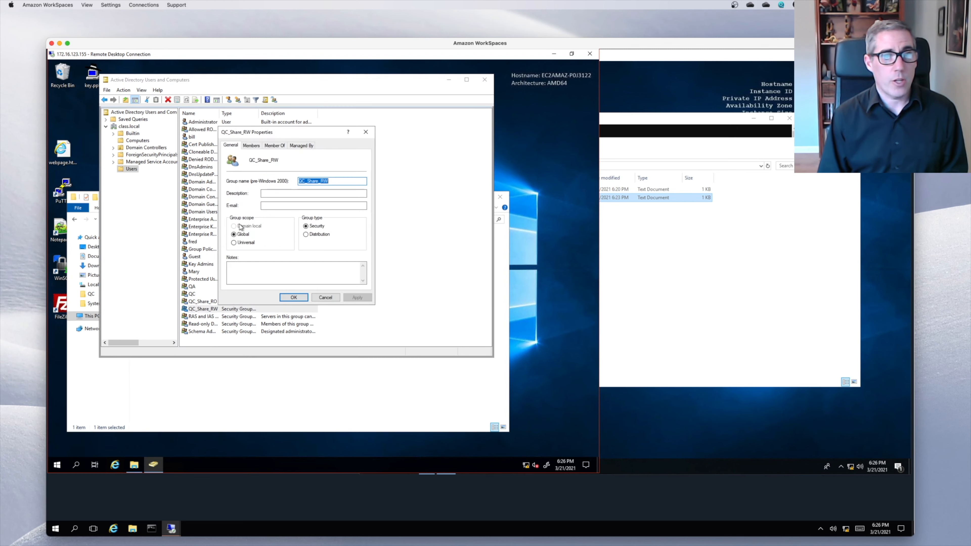
left_click(294, 297)
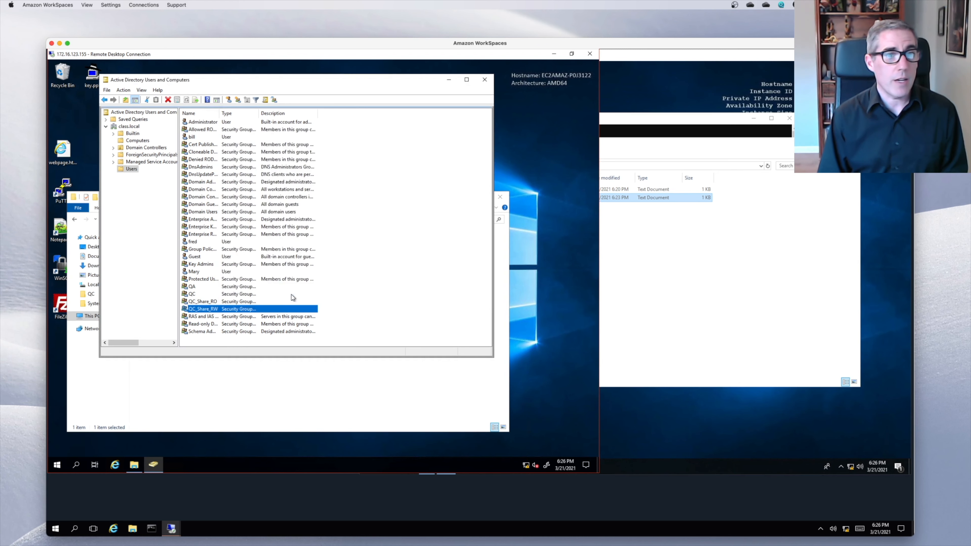
double_click(213, 310)
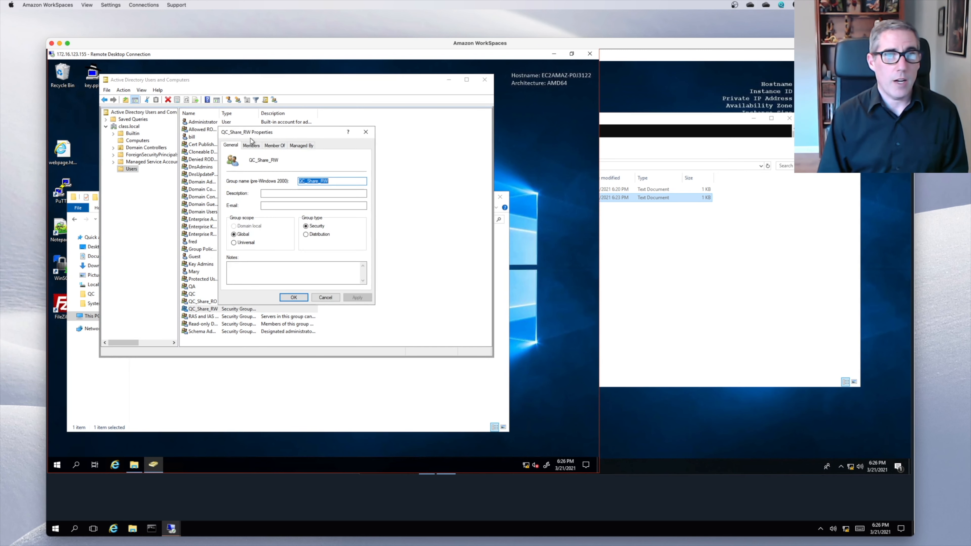
left_click(251, 145)
left_click(248, 276)
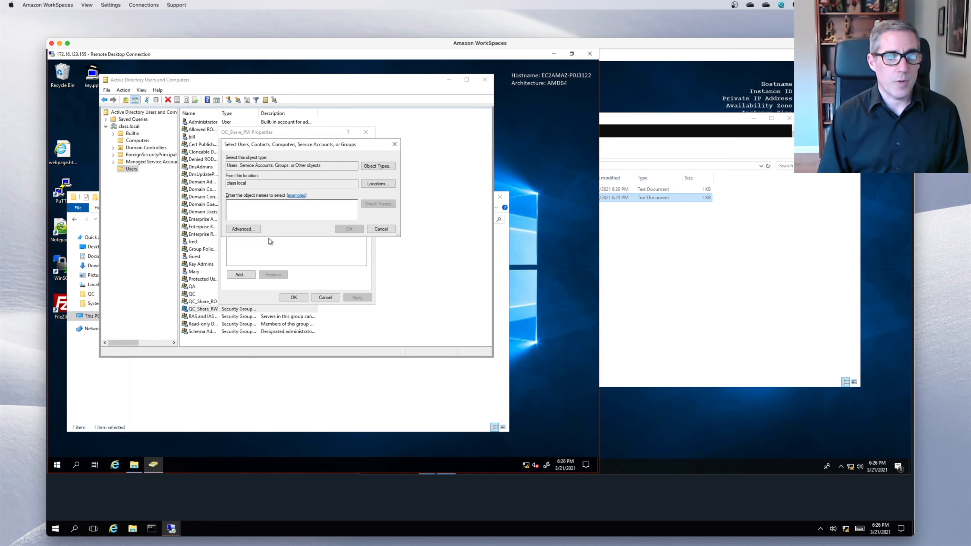
type("qc")
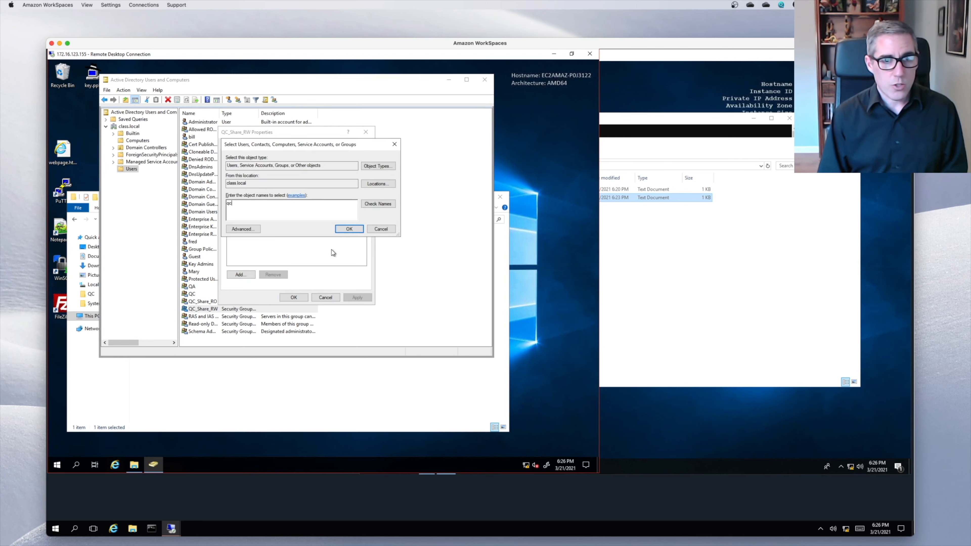
left_click(347, 226)
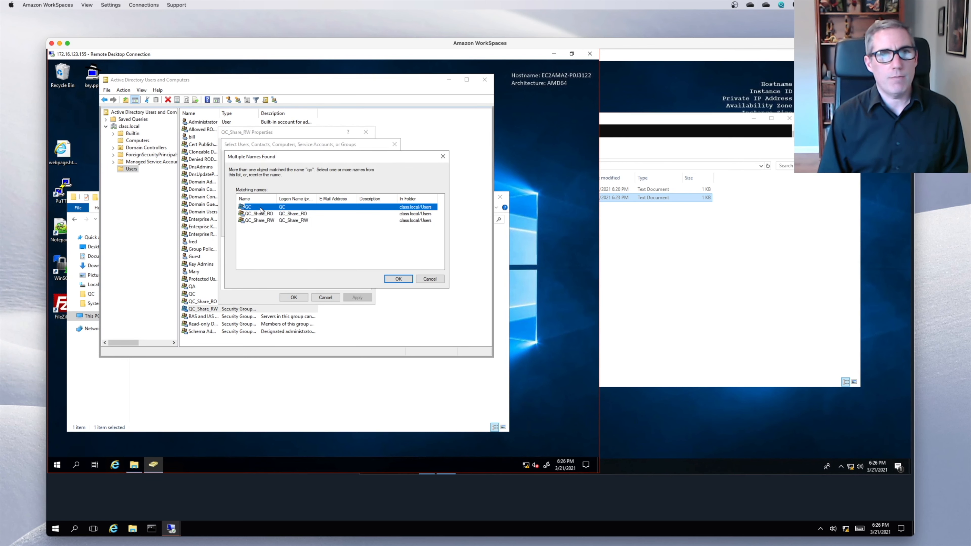
double_click(260, 208)
left_click(339, 275)
left_click(291, 298)
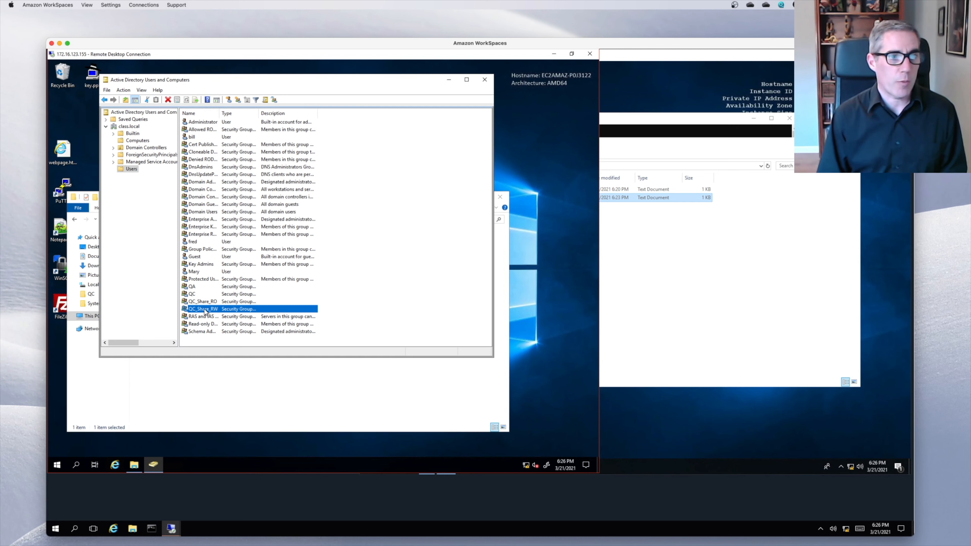
left_click(205, 302)
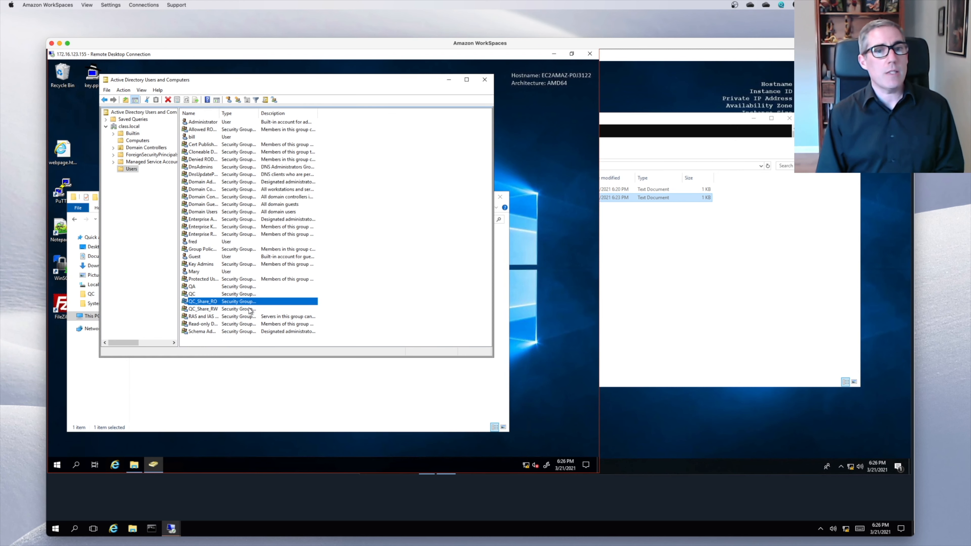
double_click(210, 302)
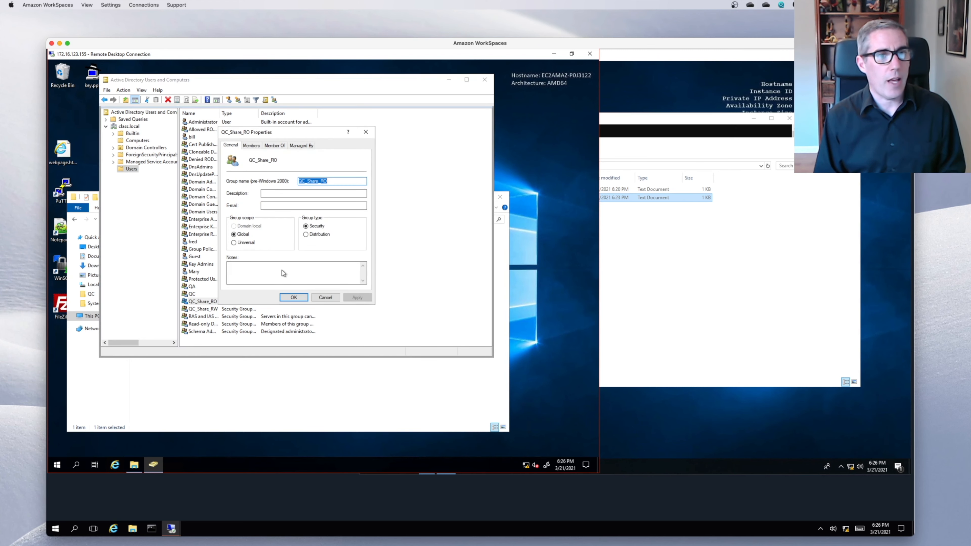
left_click(295, 273)
type("sales")
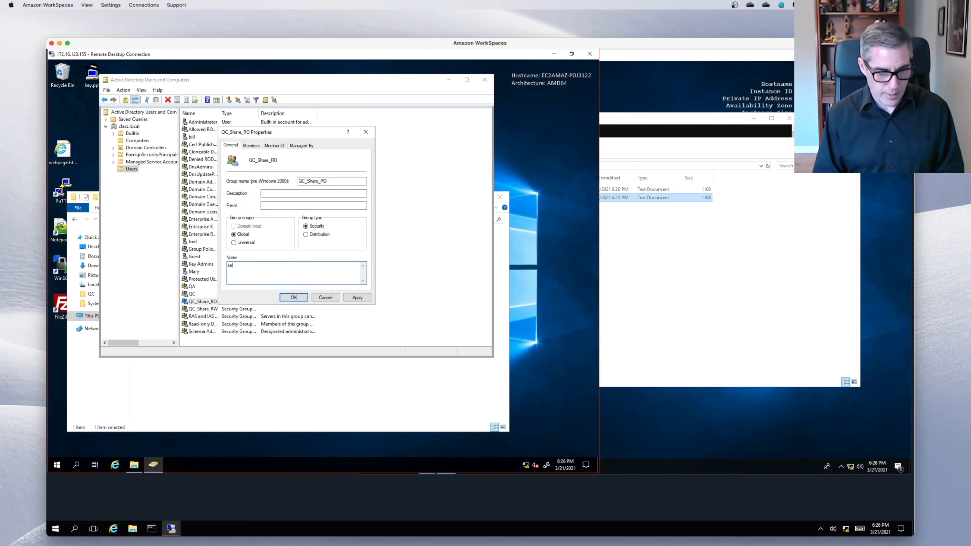
left_click(292, 298)
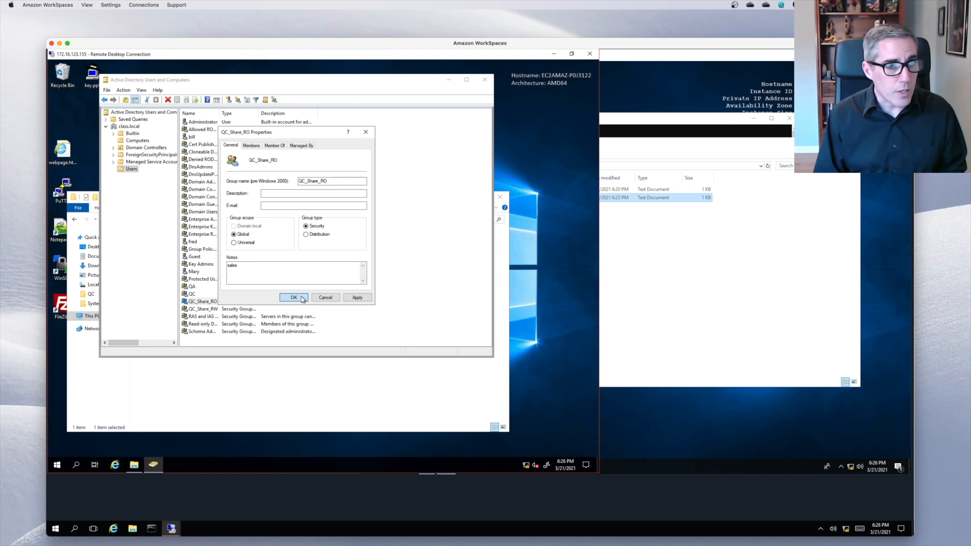
left_click(326, 298)
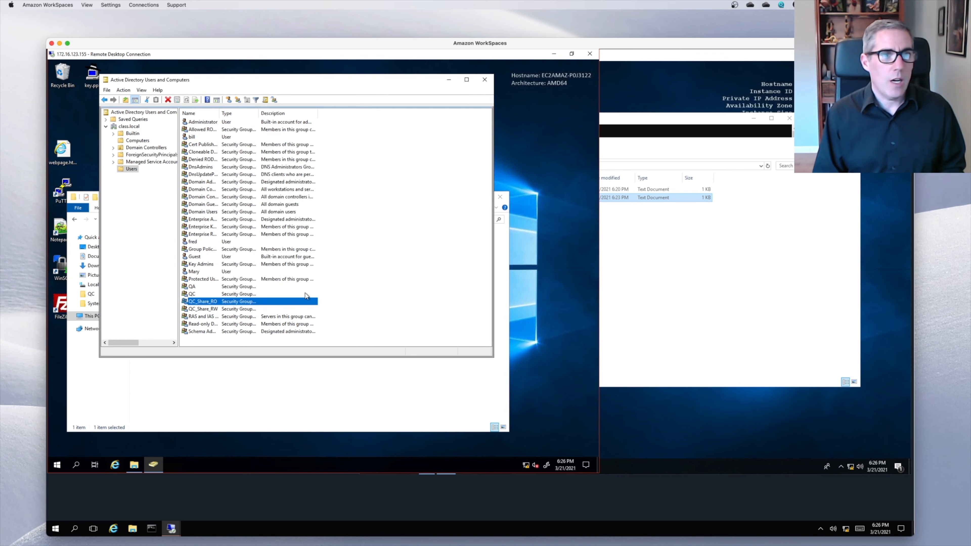
double_click(224, 302)
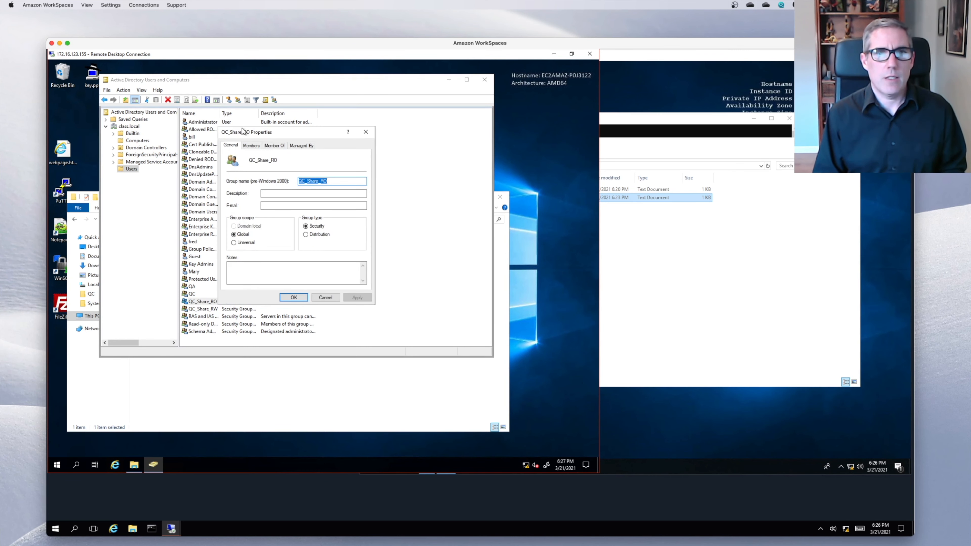
left_click(252, 145)
left_click(247, 274)
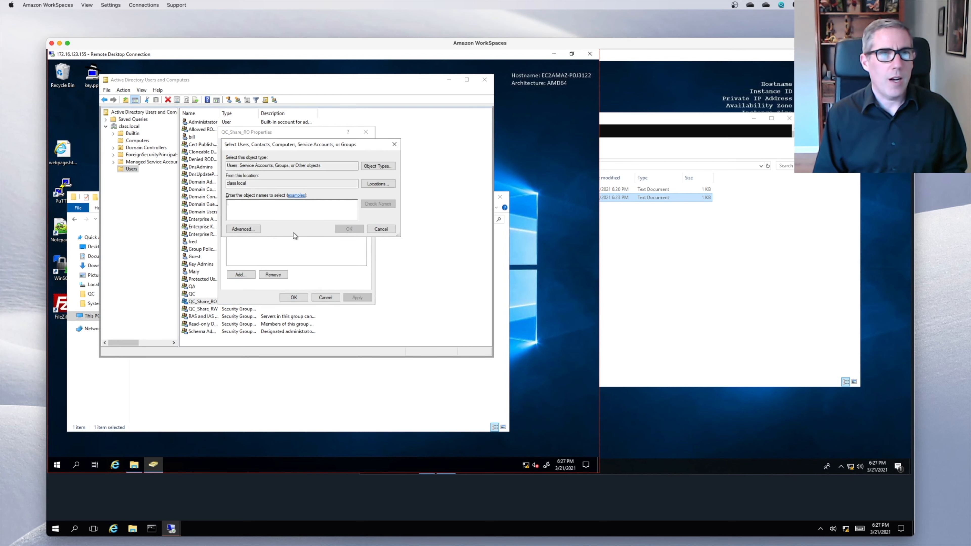
type("sales")
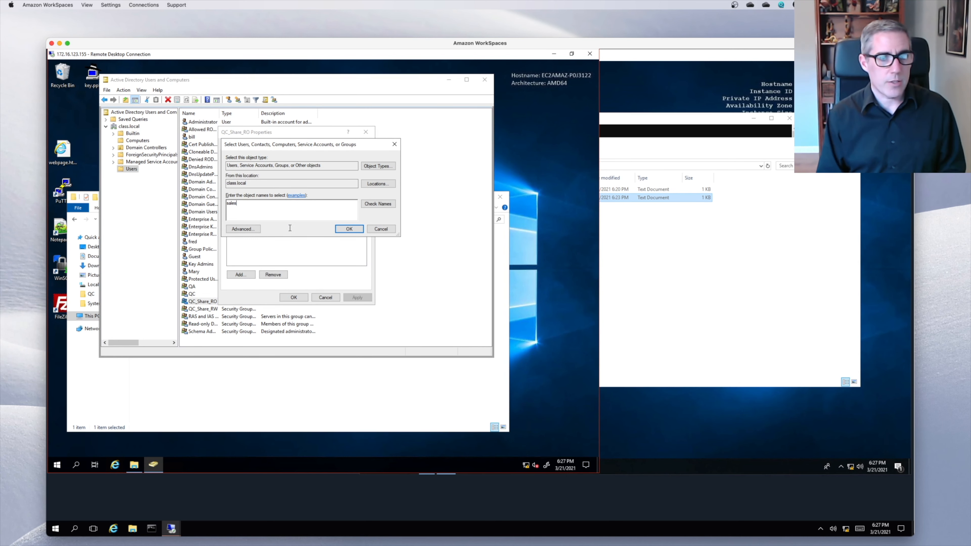
key("Return")
left_click(386, 272)
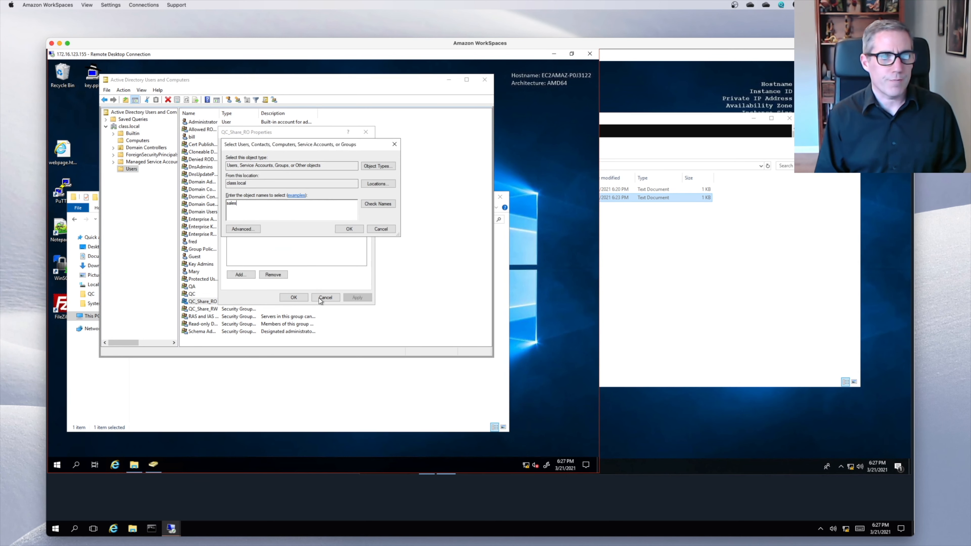
left_click(381, 229)
left_click(325, 297)
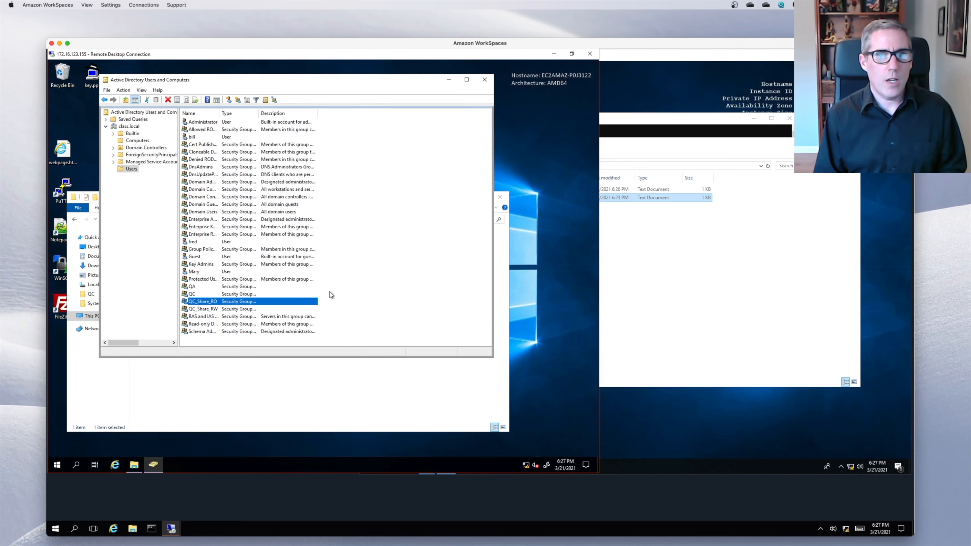
- Sign out of the client's remote session to log back in
left_click(681, 258)
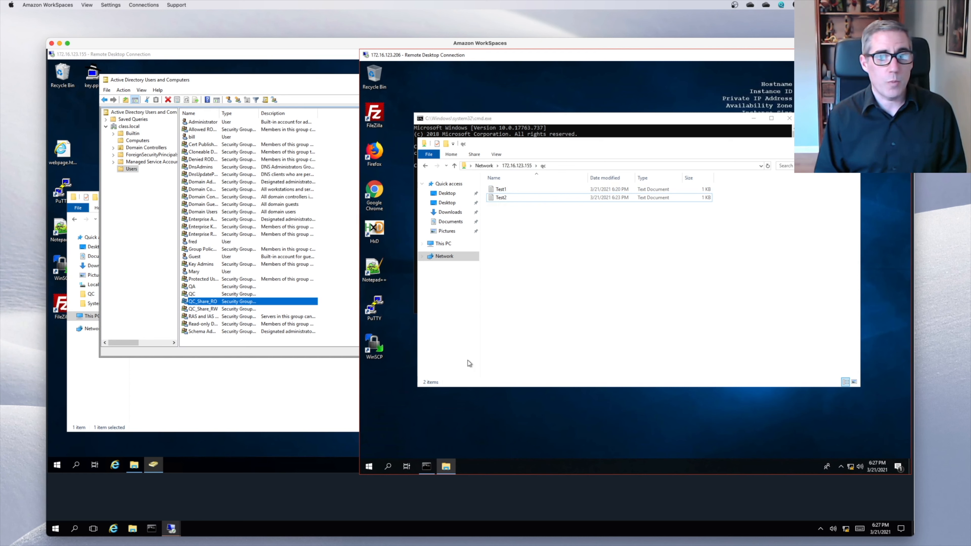
right_click(368, 467)
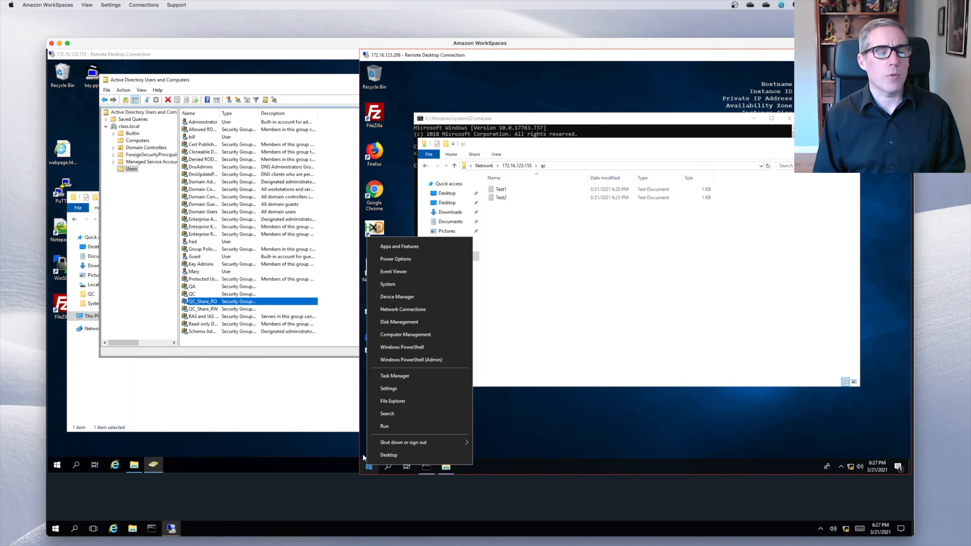
left_click(370, 468)
left_click(370, 469)
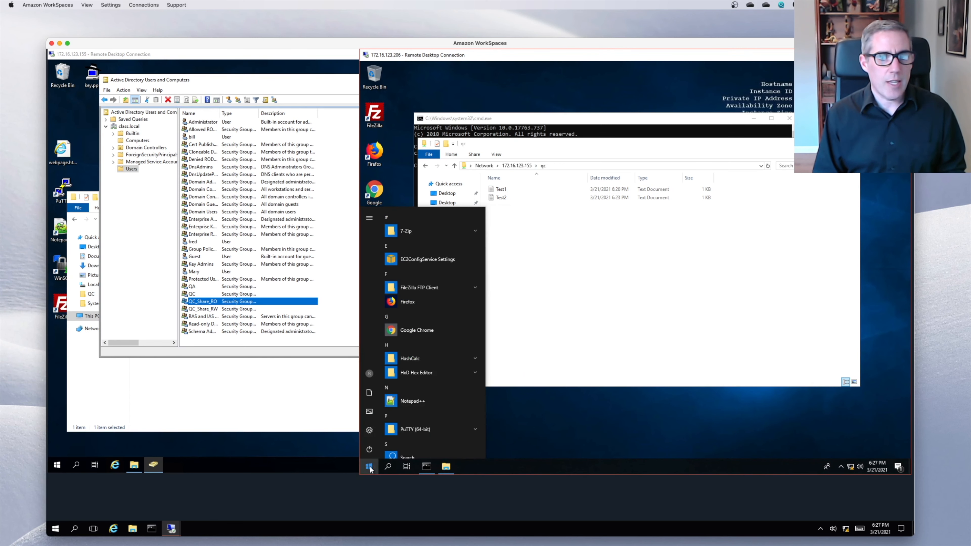
left_click(368, 373)
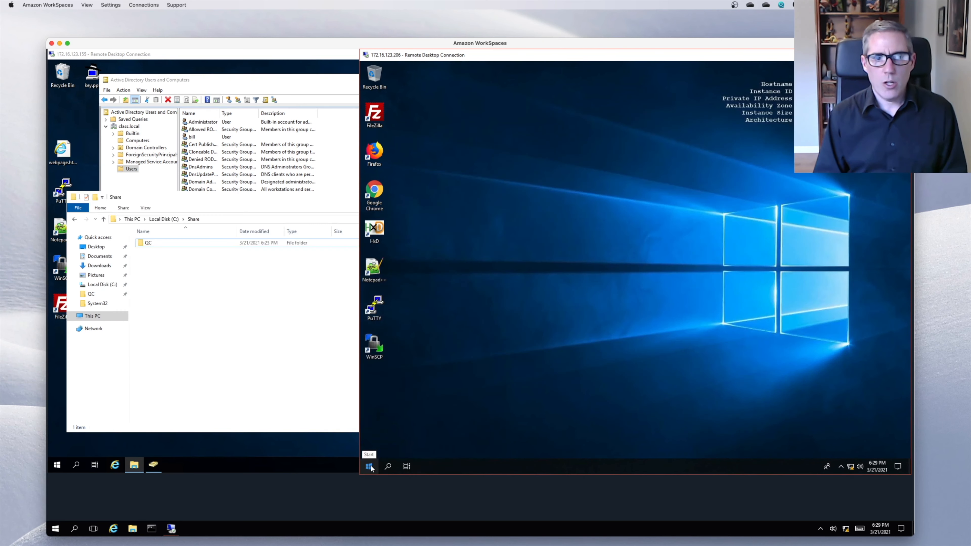
- Launch cmd from Run and type whoami to check the logged-on user
right_click(371, 464)
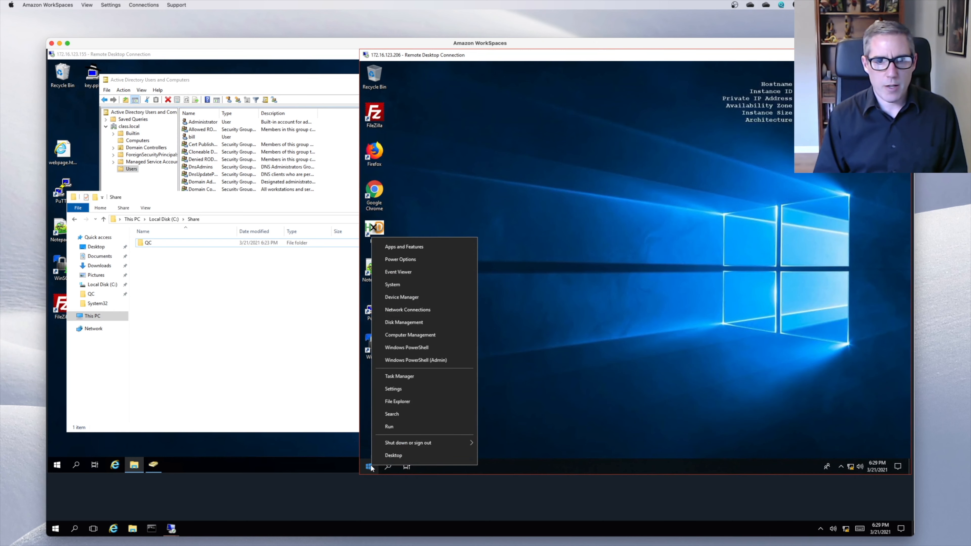
left_click(389, 429)
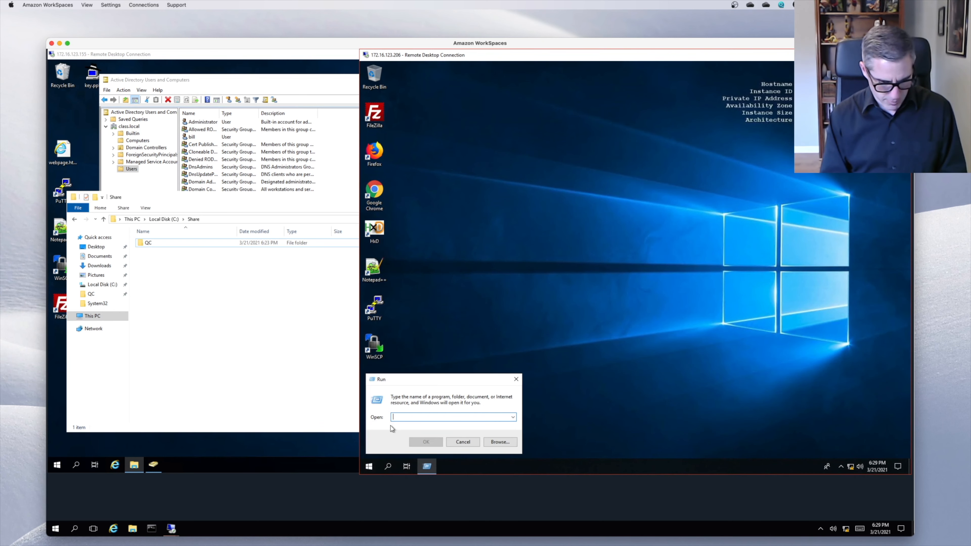
type("cmd")
key("Return")
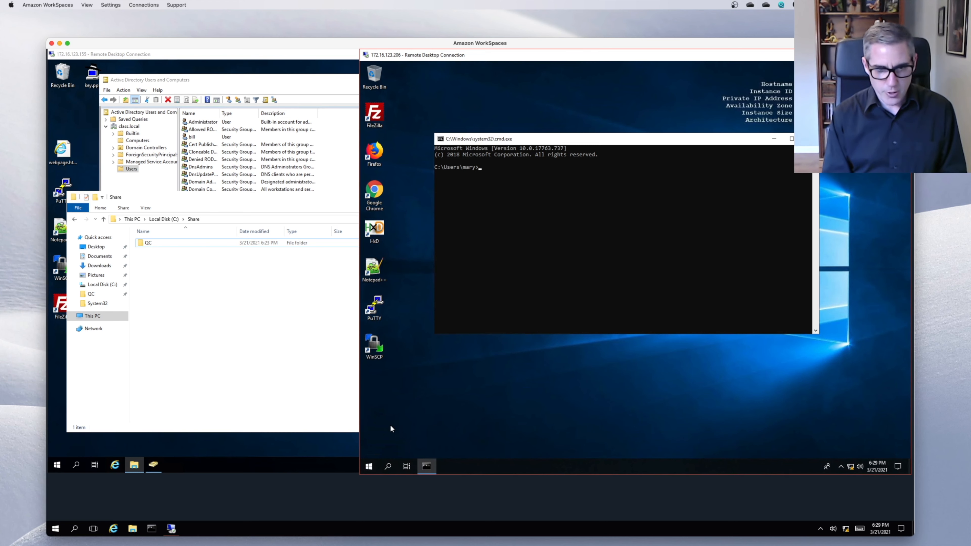
type("whoami")
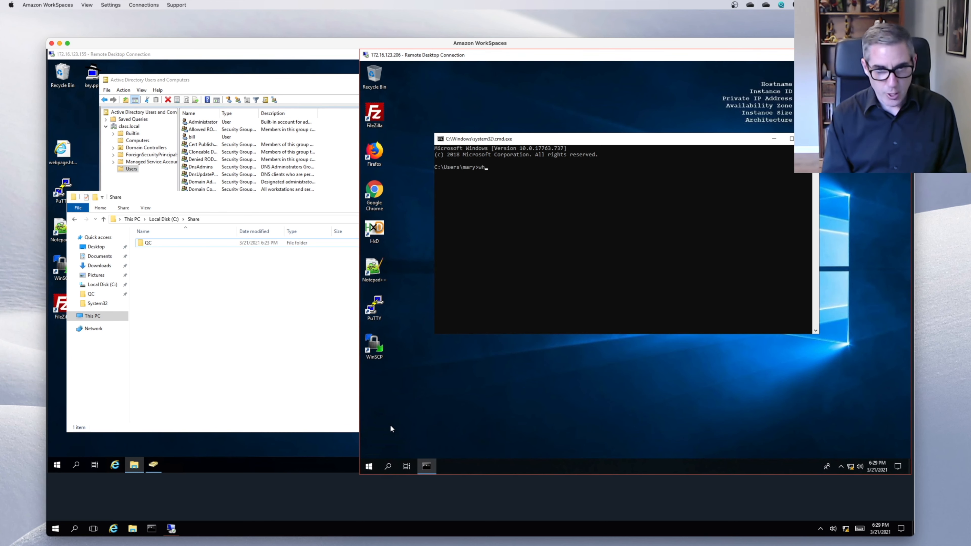
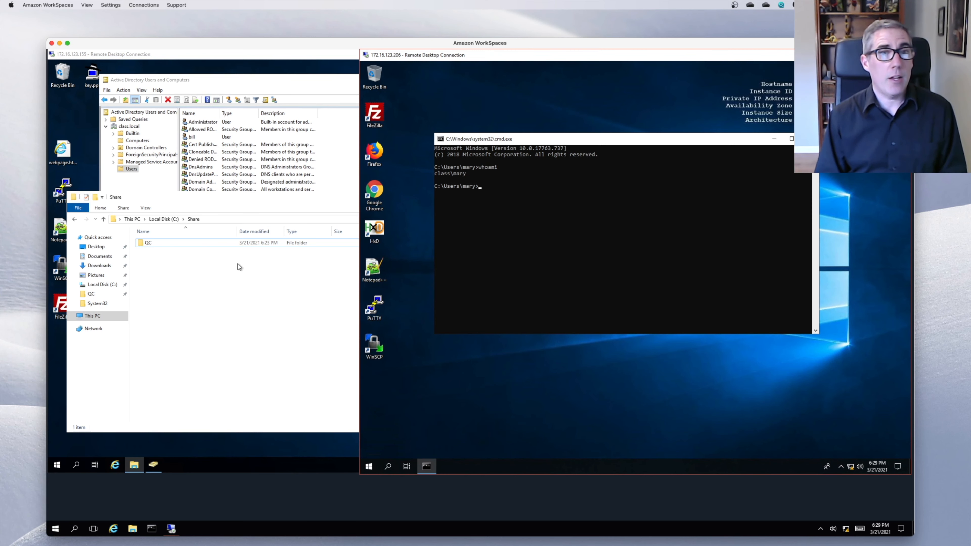
- On the server, review the QA group's members without changes, then select the QC folder
left_click(289, 88)
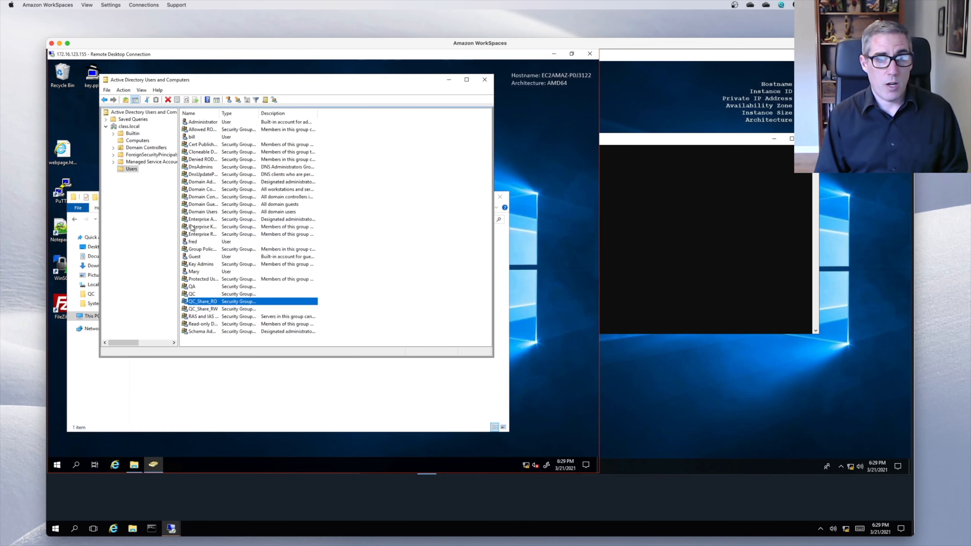
double_click(201, 287)
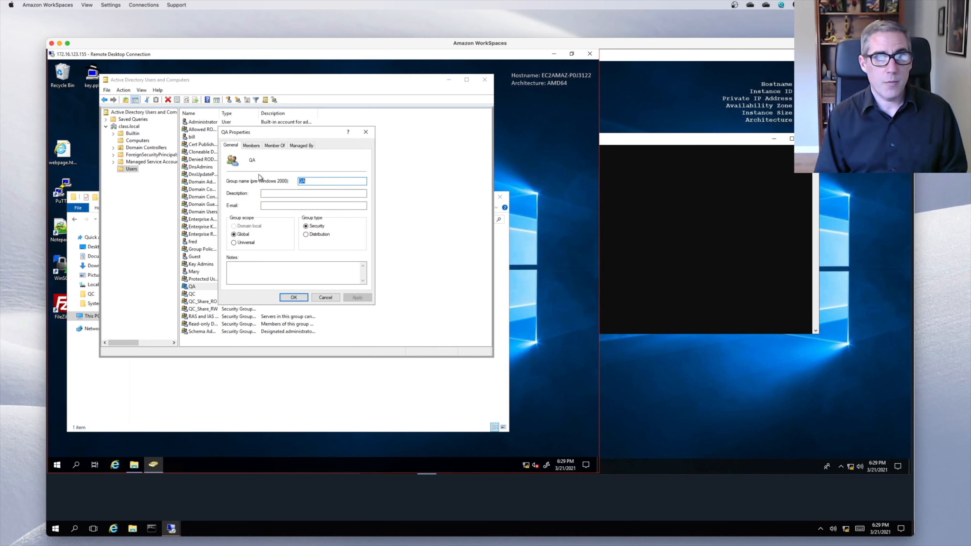
left_click(252, 147)
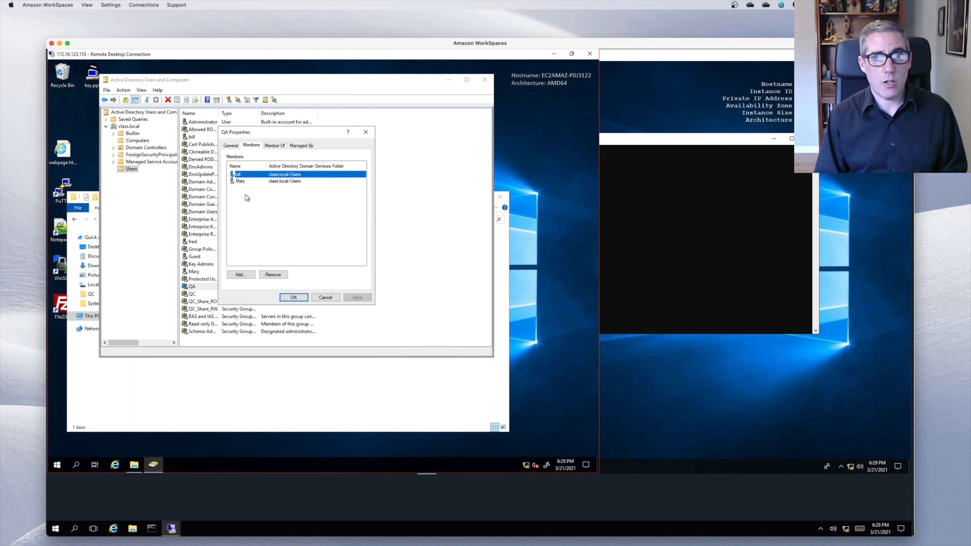
left_click(240, 183)
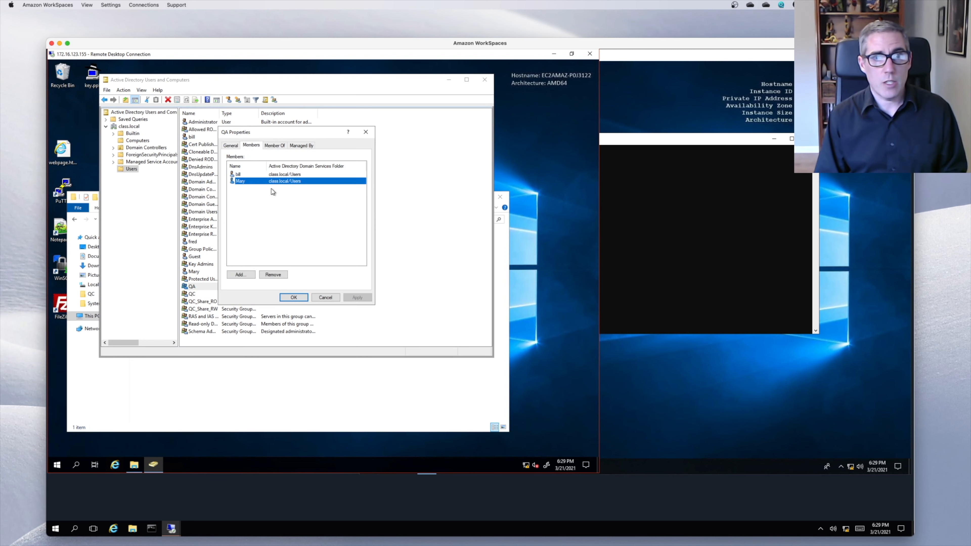
left_click(324, 297)
left_click(289, 382)
left_click(175, 239)
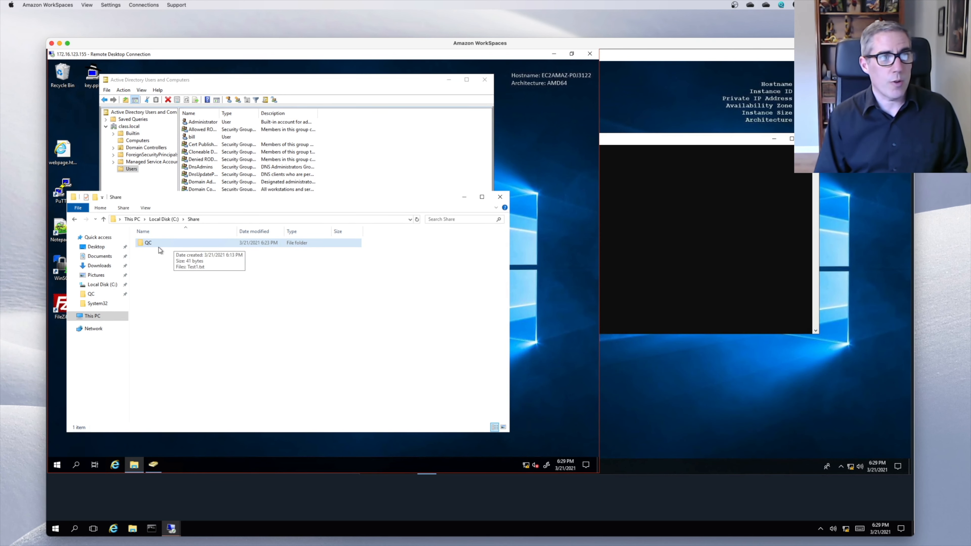
- On the client, open File Explorer and browse to \\172.16.123.155
left_click(681, 234)
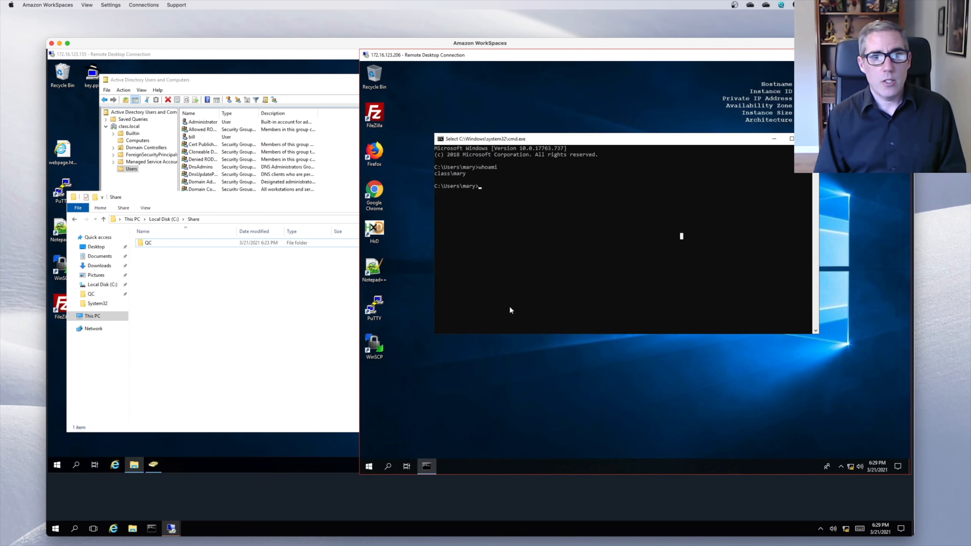
right_click(369, 465)
left_click(394, 398)
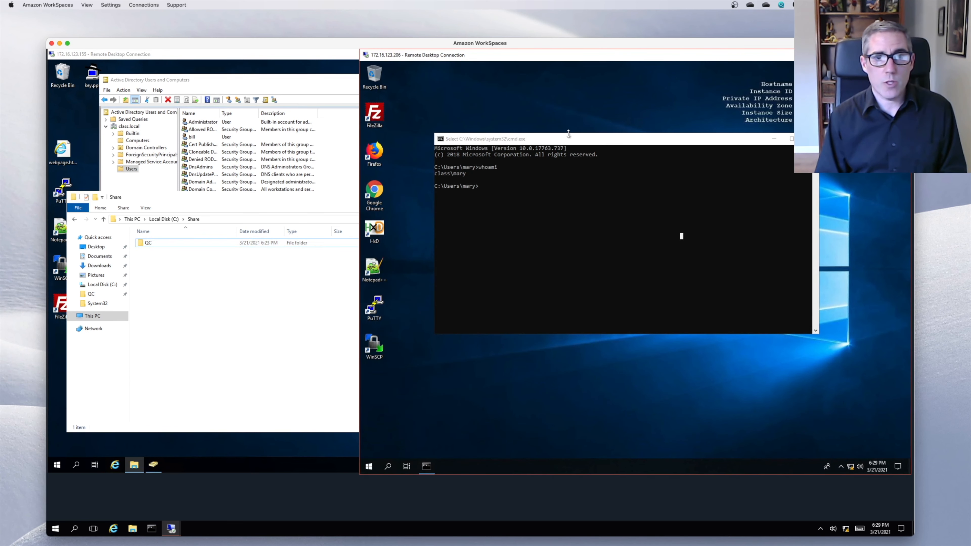
left_click(555, 165)
left_click(556, 164)
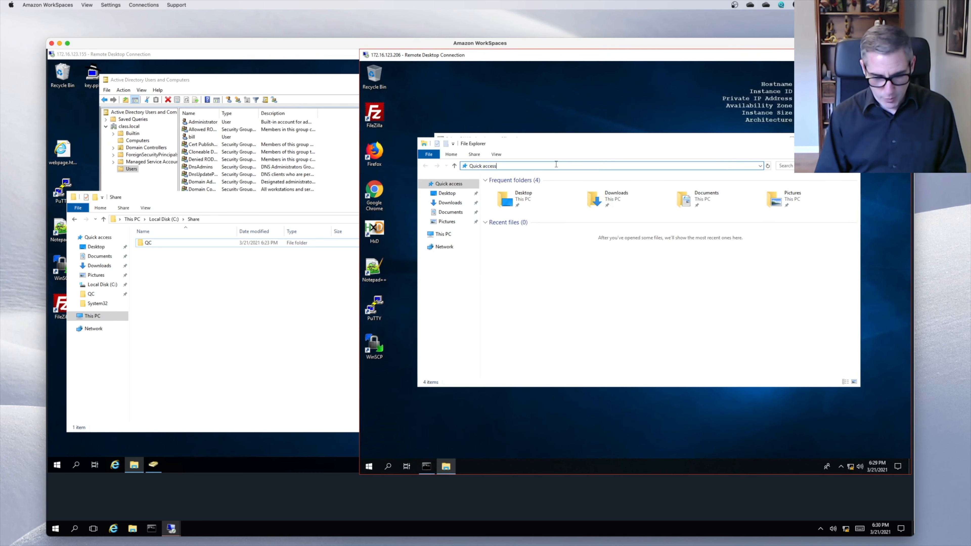
key("BackSpace")
key("BackSpace")
key("BackSpace")
key("BackSpace")
key("BackSpace")
key("BackSpace")
key("BackSpace")
key("BackSpace")
key("BackSpace")
key("BackSpace")
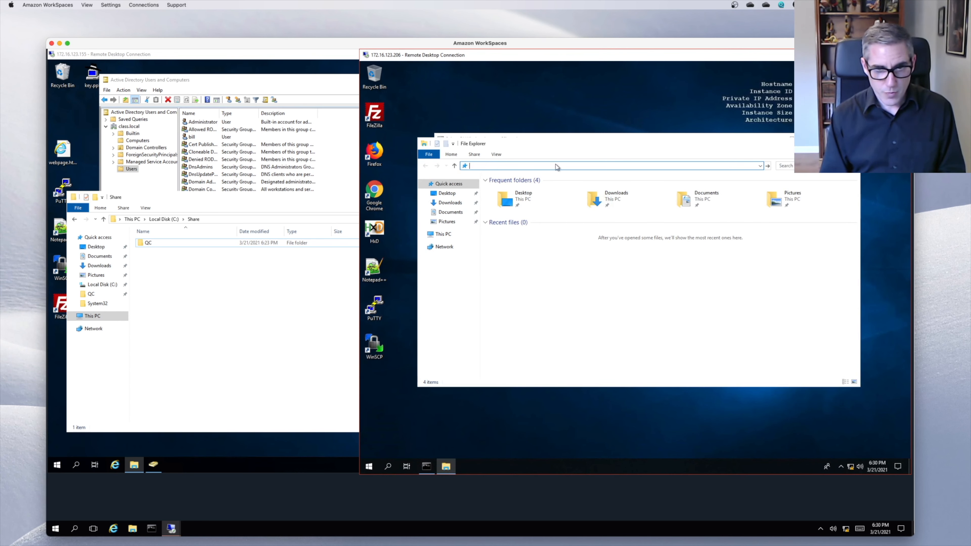
type("\\172.16.123.155")
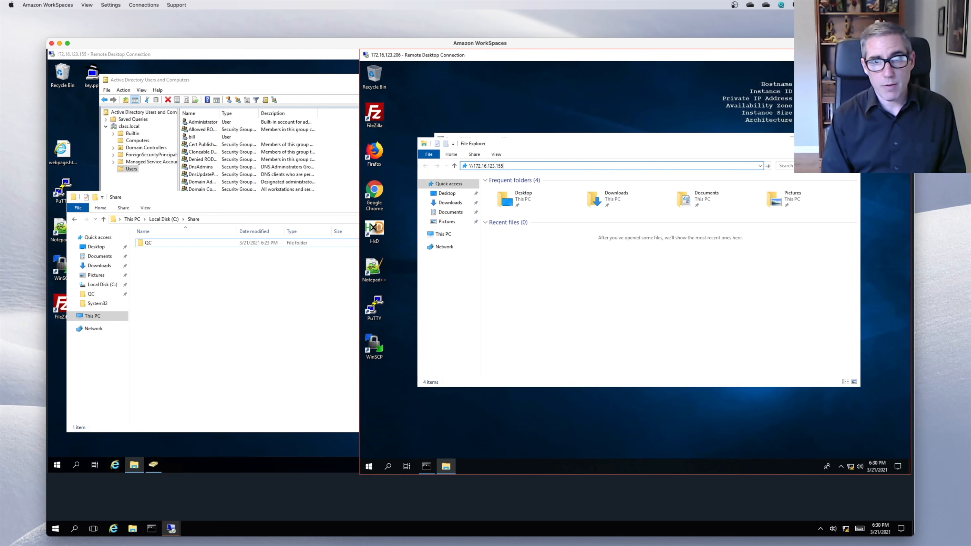
key("Return")
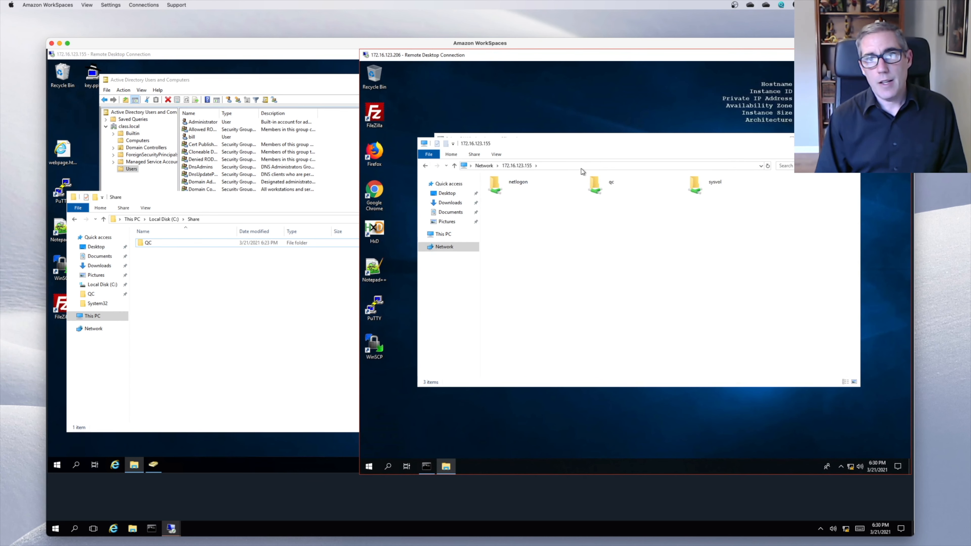
- Open the qc share on the server, showing Test1 and Test2
left_click(581, 167)
left_click(581, 167)
type("\\\\172.16.123.155\\")
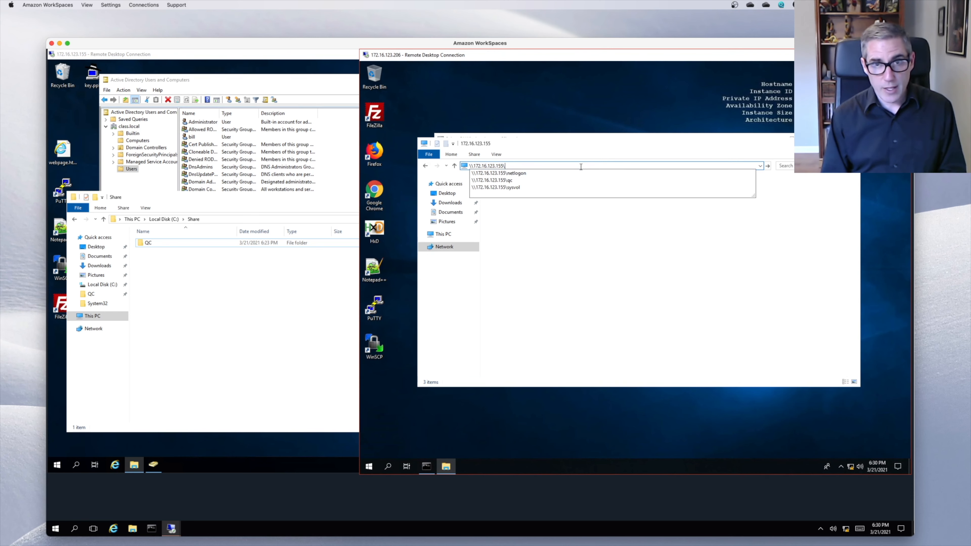
type("qc")
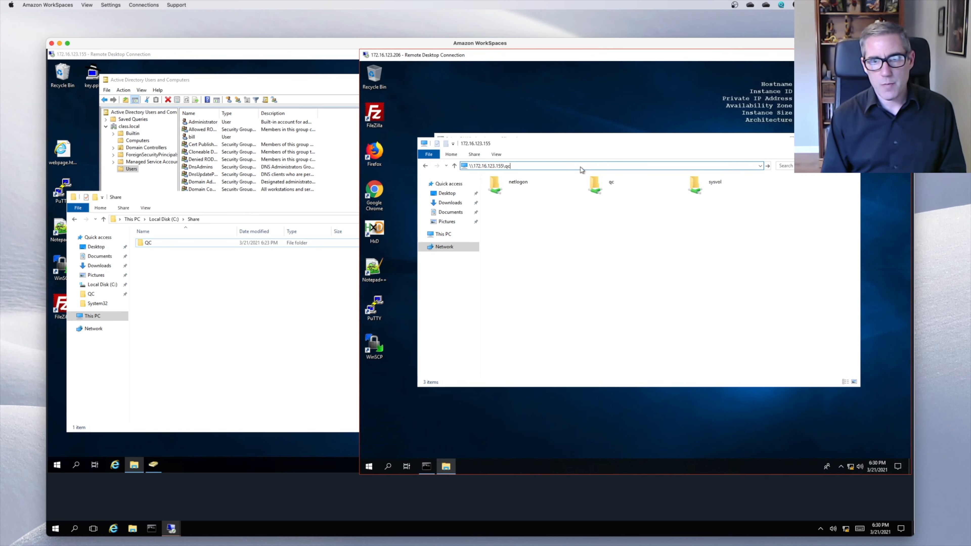
key("Return")
- Open Test2 from the qc share to confirm it is readable, then close it
left_click(511, 198)
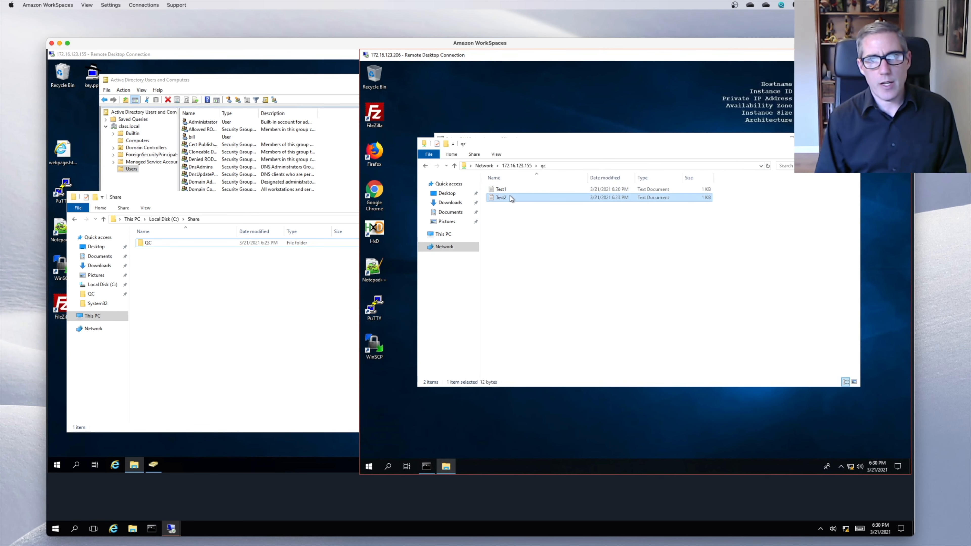
double_click(510, 198)
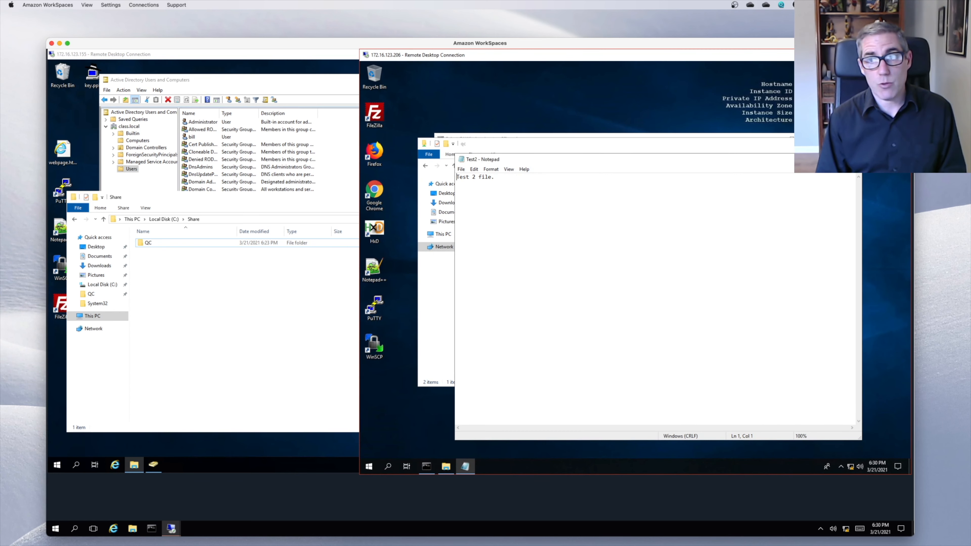
left_click(852, 159)
- Try creating a new text document in qc and dismiss the Access Denied warning
right_click(552, 220)
mouse_move(583, 293)
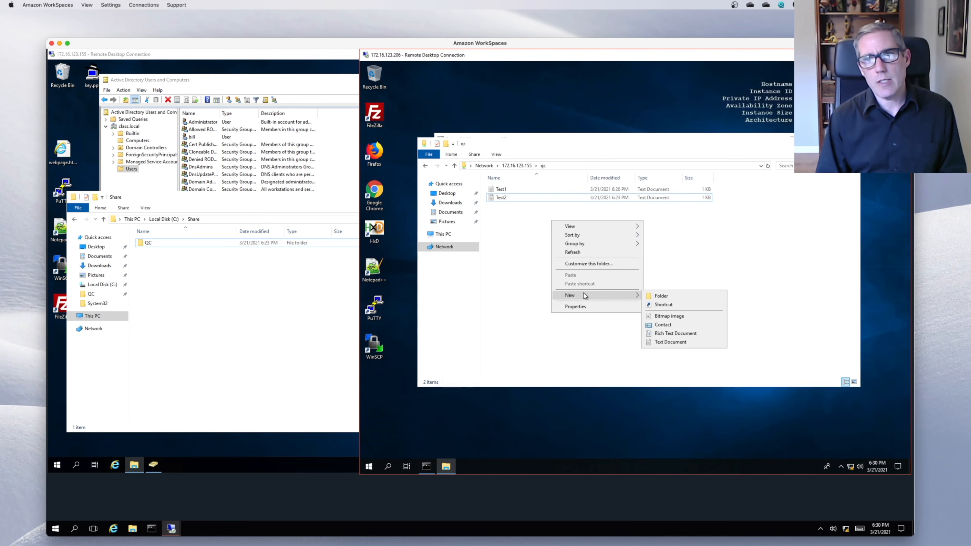
left_click(669, 342)
left_click(706, 295)
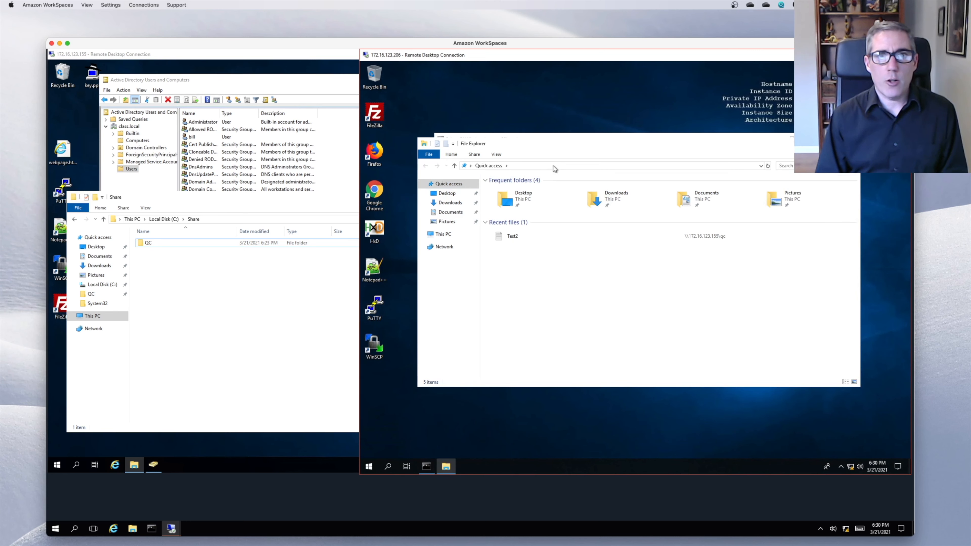
- Map drive Z: to \\172.16.123.155\qc using different credentials, without reconnecting at sign-in
left_click(433, 235)
right_click(432, 236)
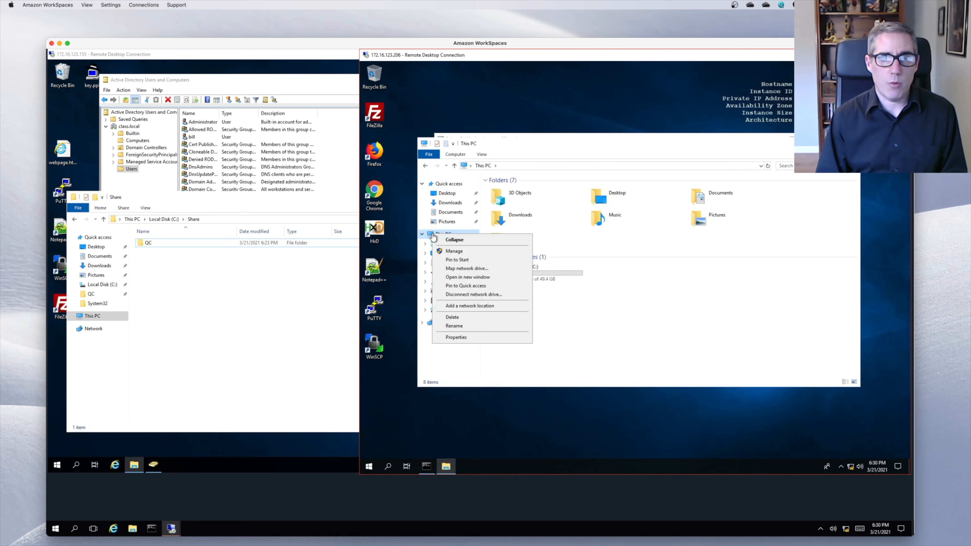
left_click(466, 268)
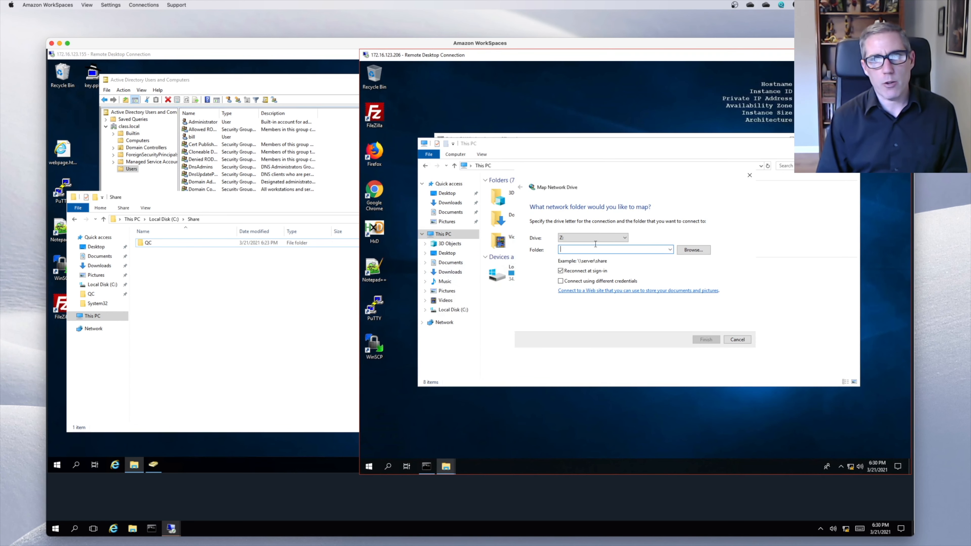
left_click(565, 282)
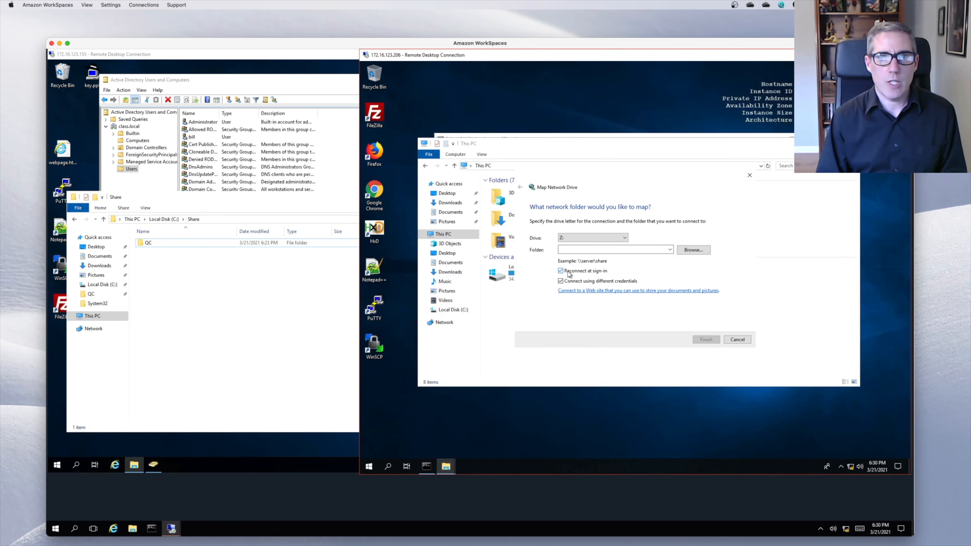
left_click(568, 271)
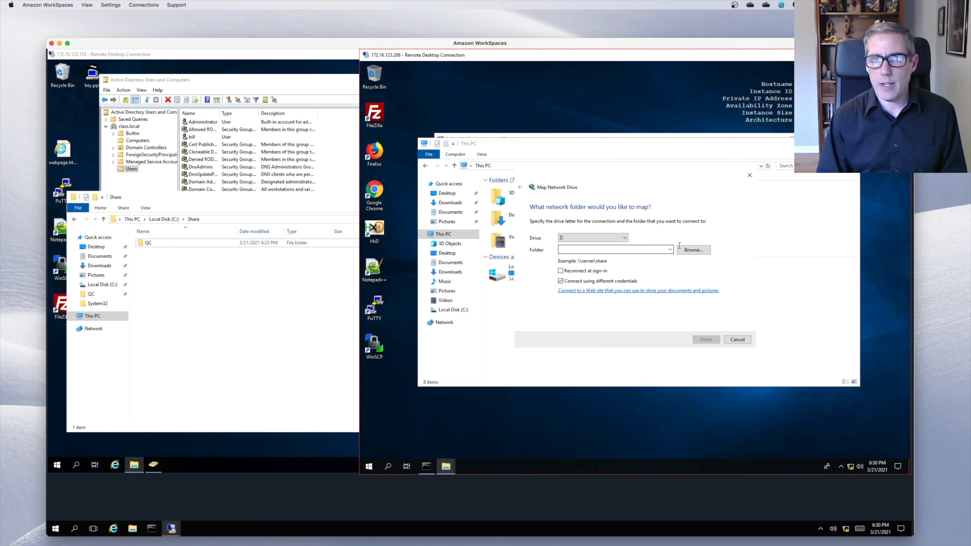
left_click(650, 249)
type("\\")
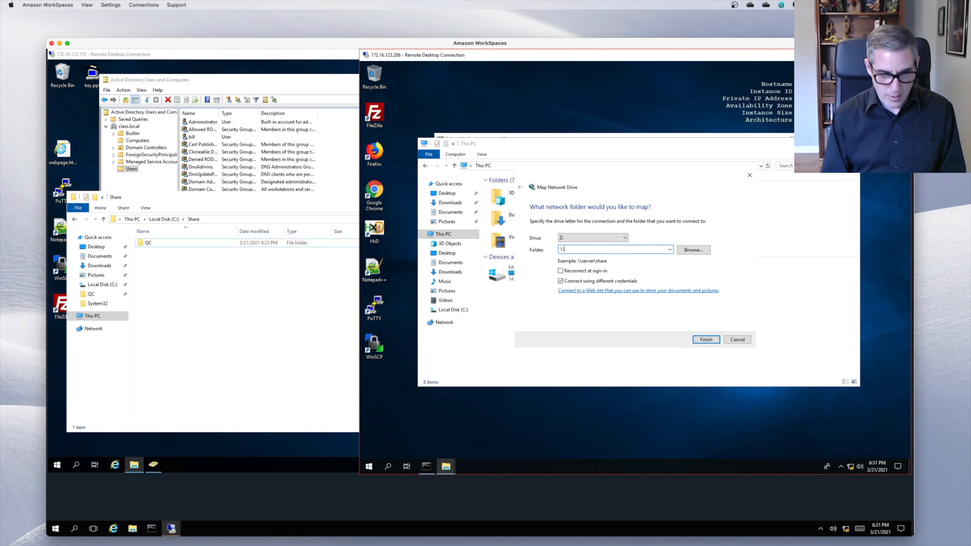
type("\\172.16.123.155\\qc")
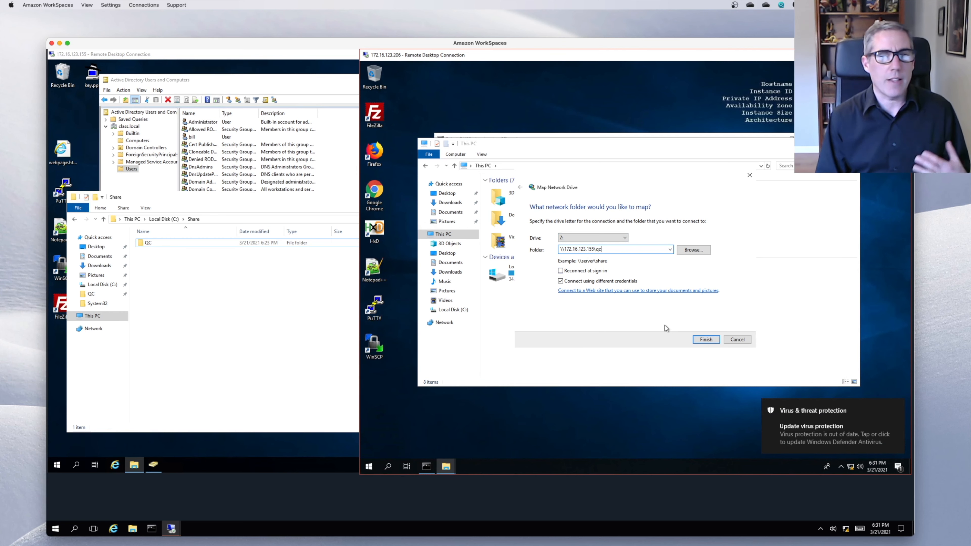
left_click(705, 340)
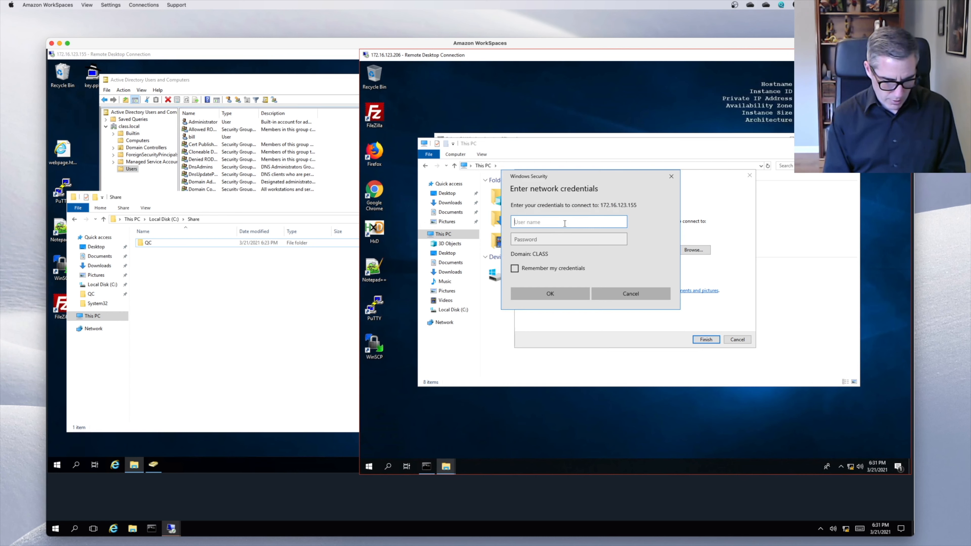
- Enter the network user's name and password to complete the Z: mapping
type("fred")
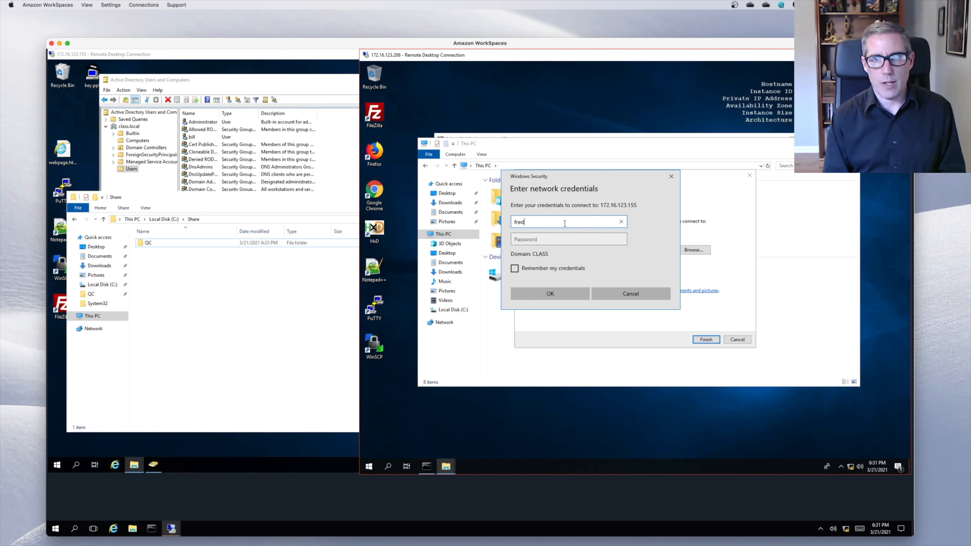
key("Tab")
type("••••")
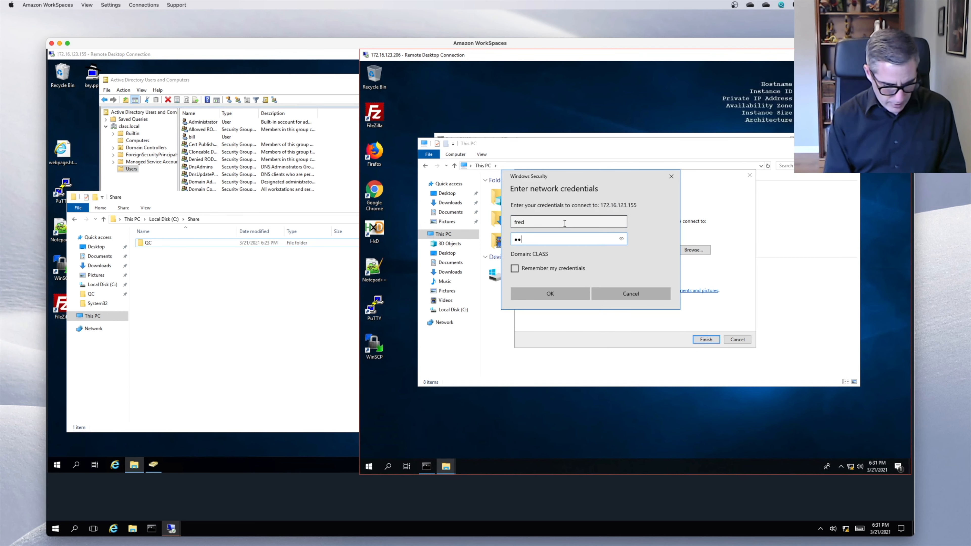
key("BackSpace")
type("••••")
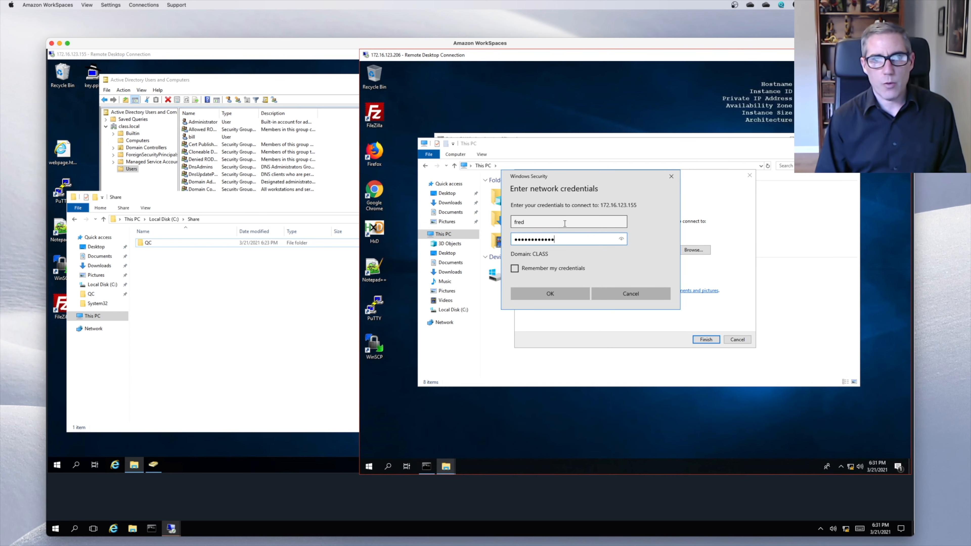
key("Return")
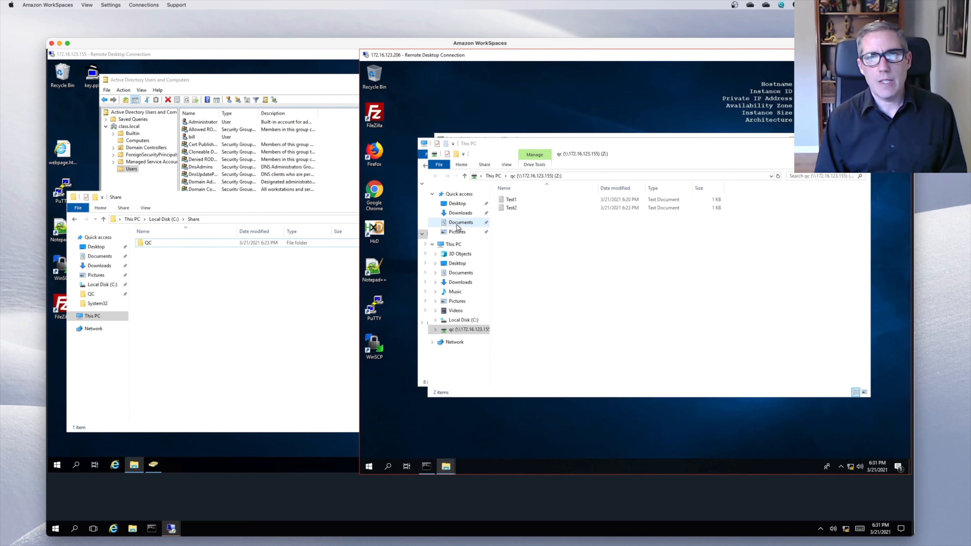
- Open Test2 from Z:, then create a New Text Document in the qc share
double_click(504, 210)
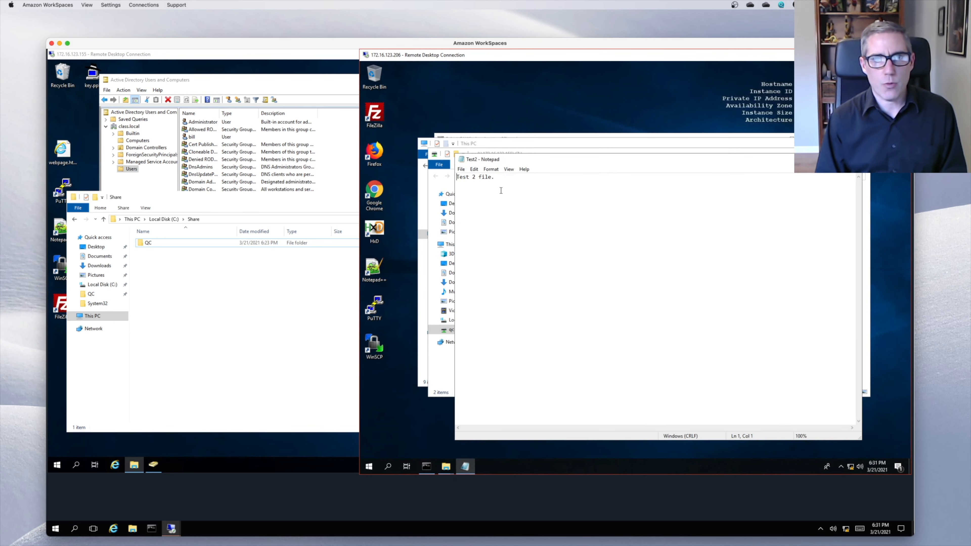
key("alt+F4")
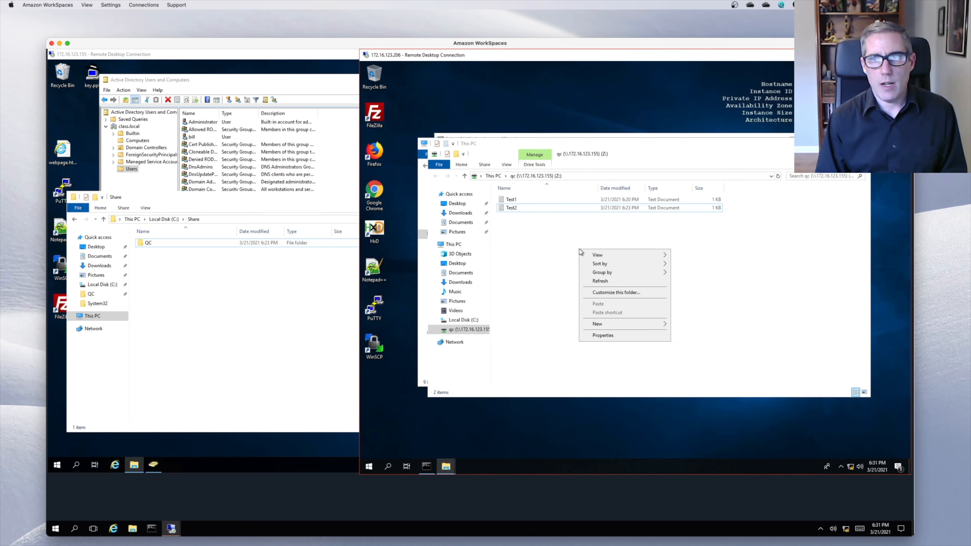
right_click(578, 249)
mouse_move(611, 323)
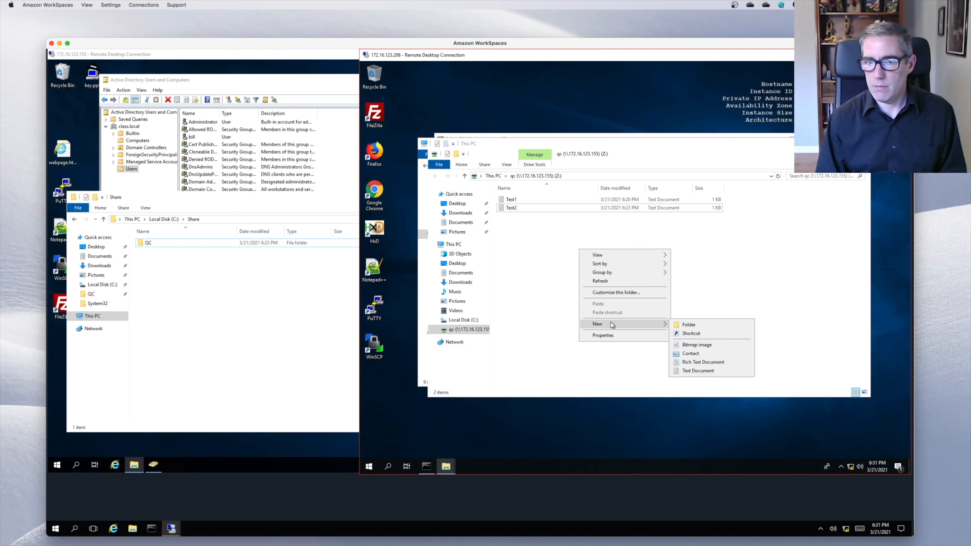
left_click(698, 372)
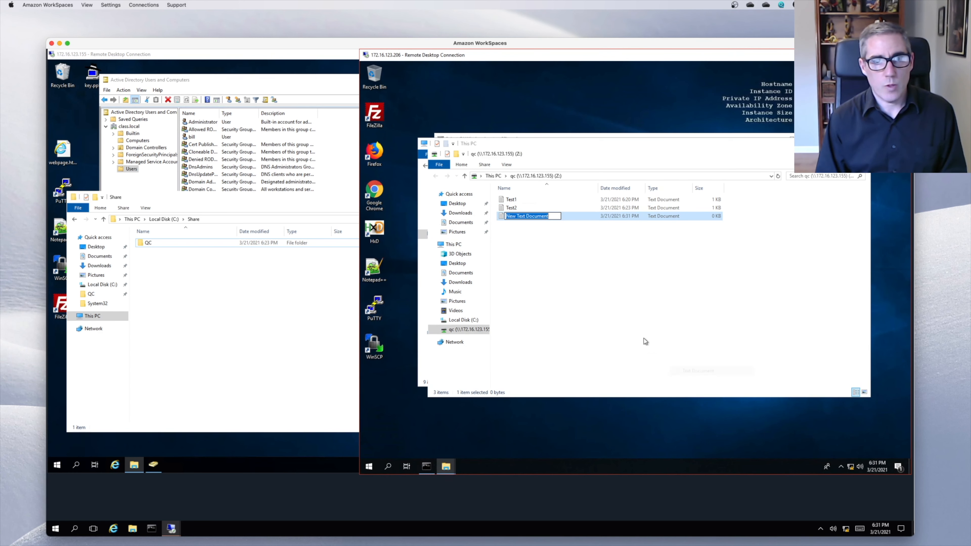
left_click(587, 280)
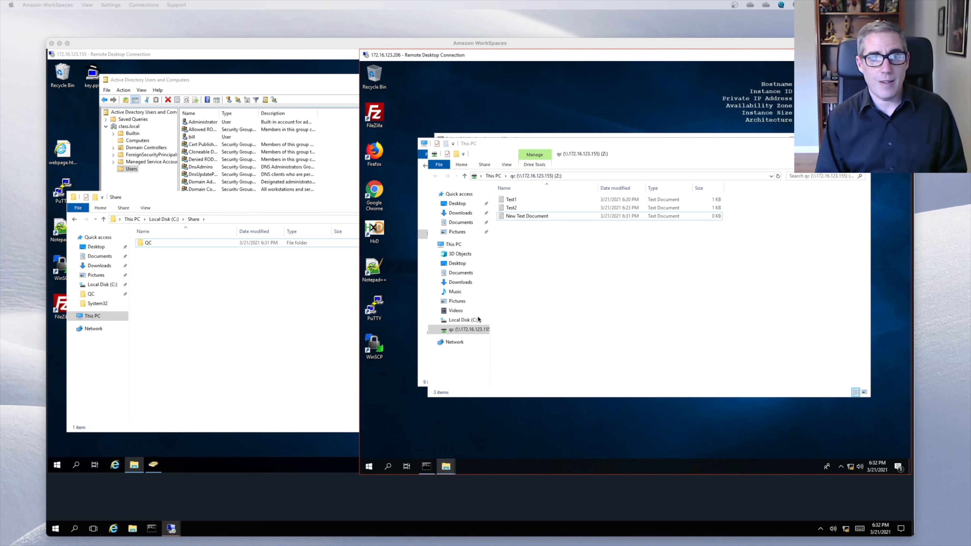
right_click(464, 329)
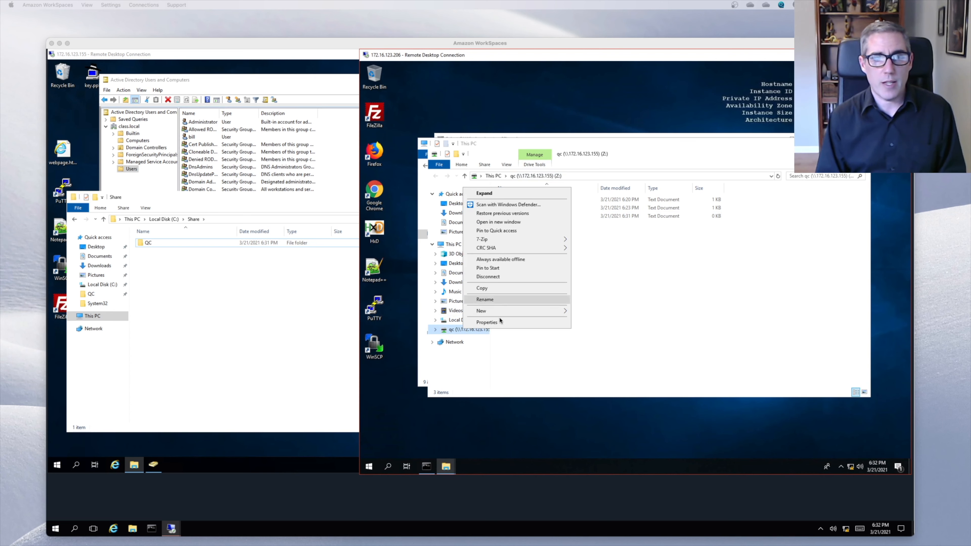
- Run net use in Command Prompt to show Z: mapped to \\172.16.123.155\qc
left_click(430, 466)
left_click(523, 244)
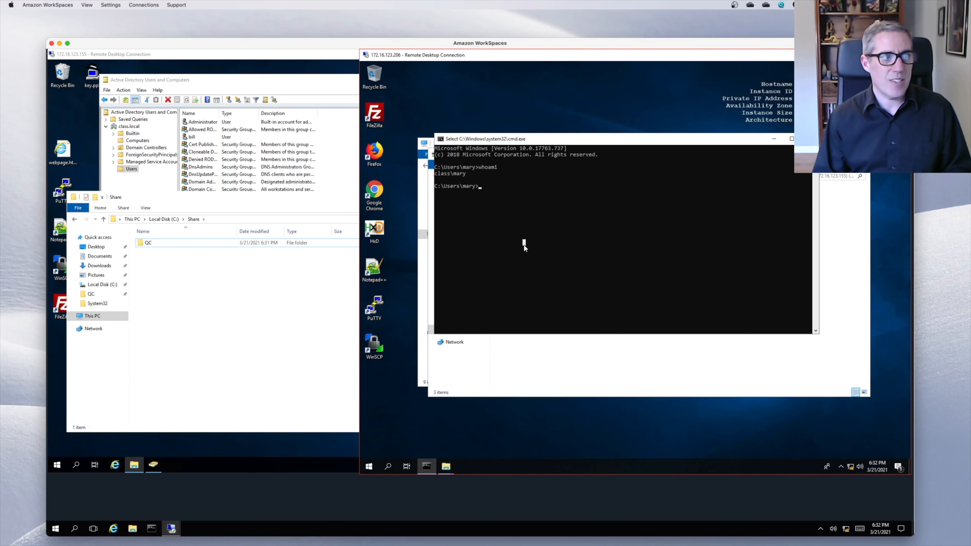
type("net ")
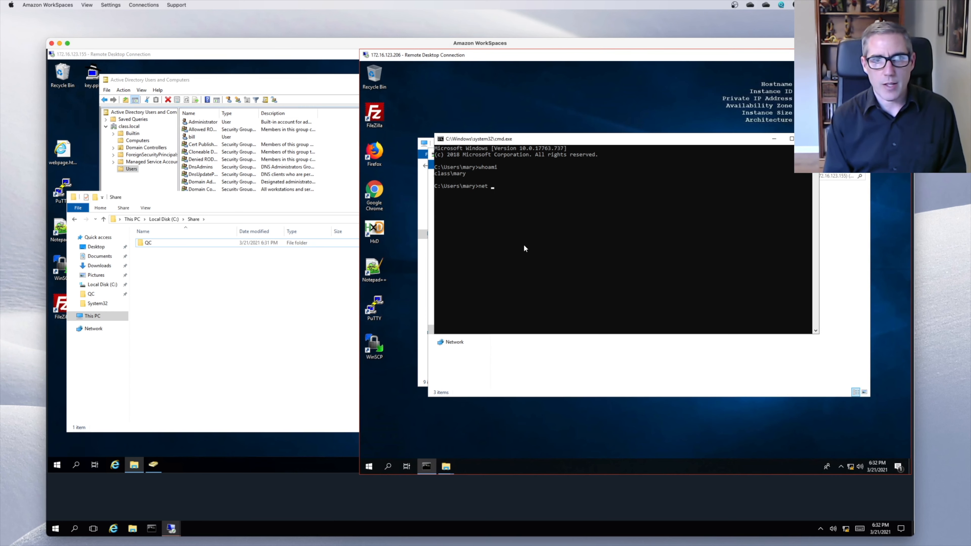
type("use")
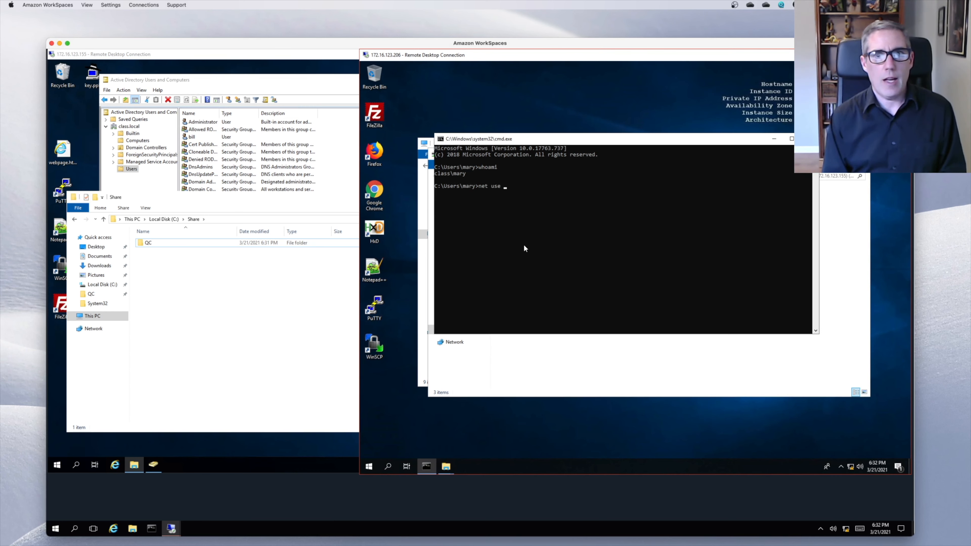
key("Return")
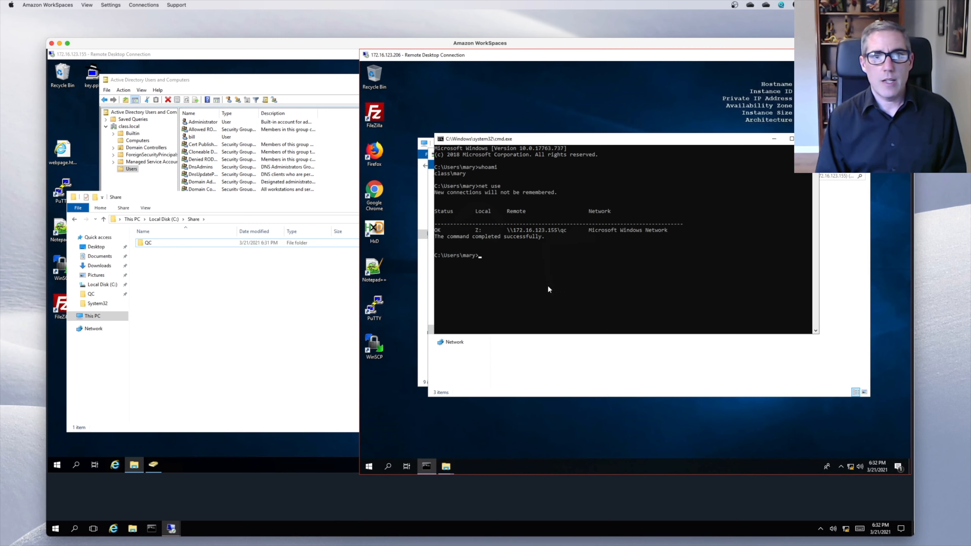
left_click(608, 363)
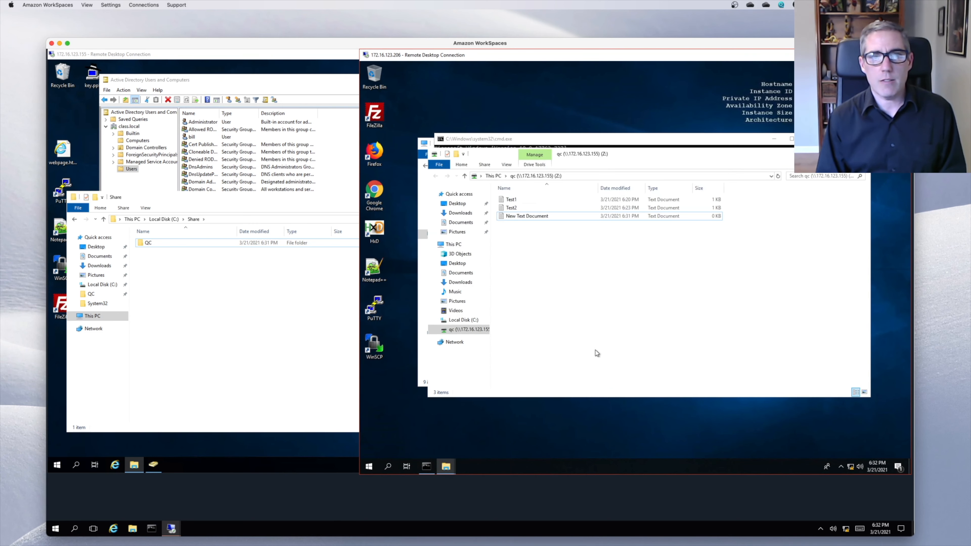
- Disconnect the qc (Z:) drive and confirm the open-files warning
right_click(473, 329)
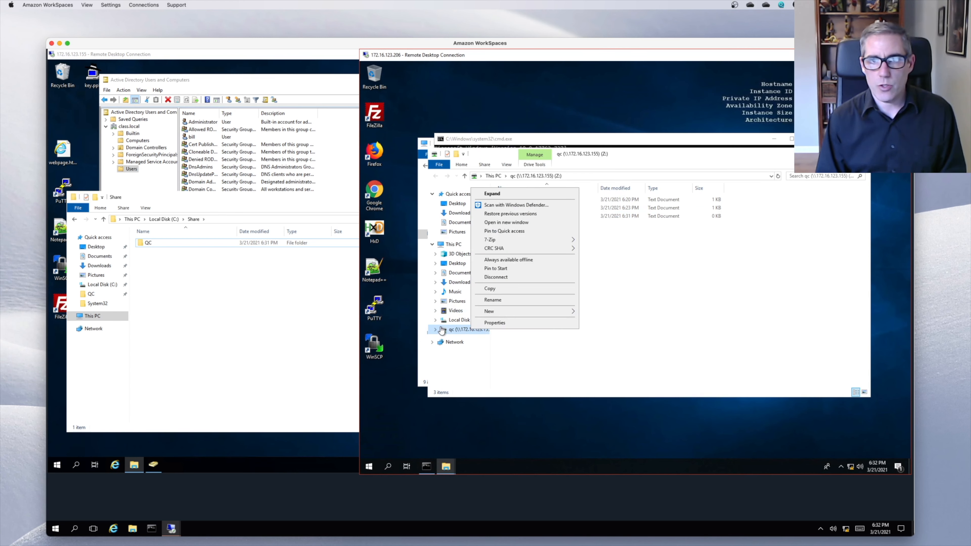
left_click(496, 277)
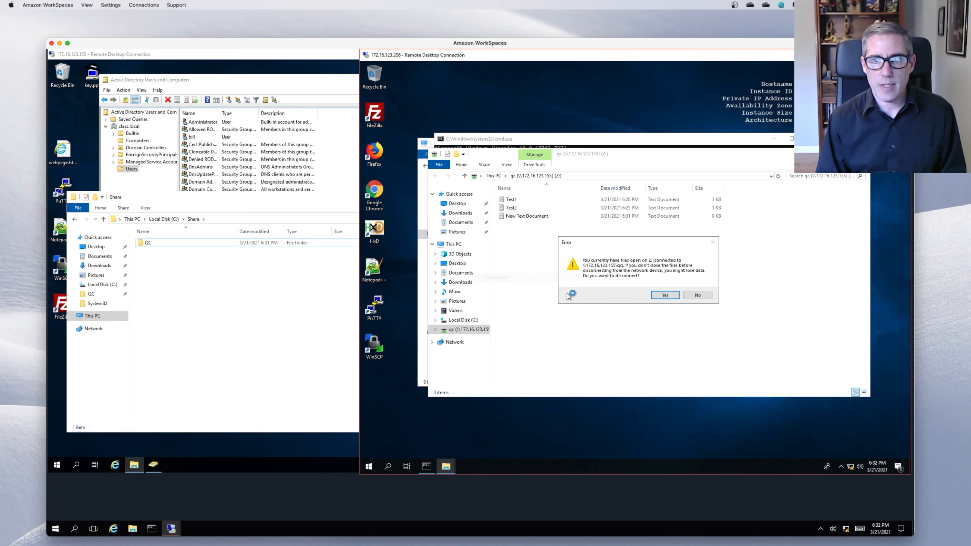
left_click(664, 294)
- Rerun net use to confirm no network connections remain
left_click(510, 143)
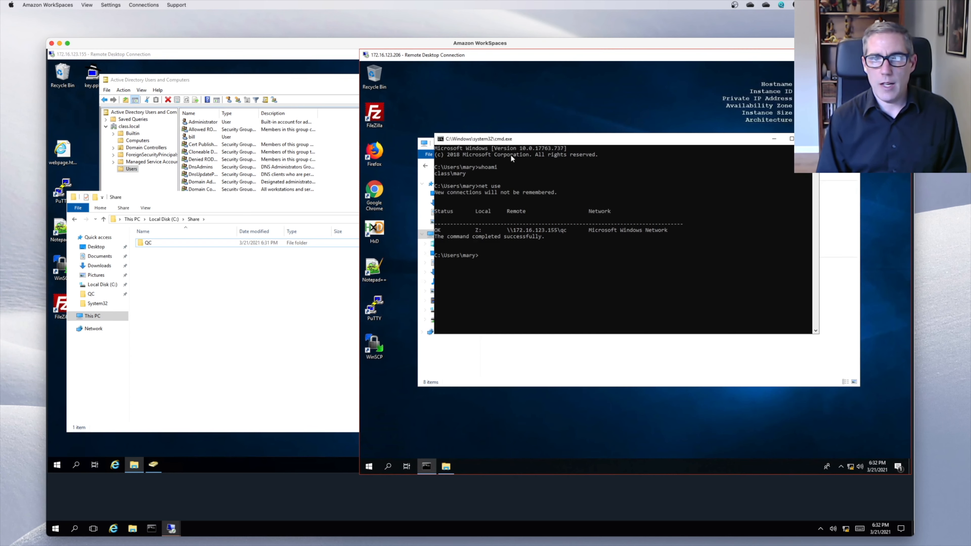
key("Up")
key("Return")
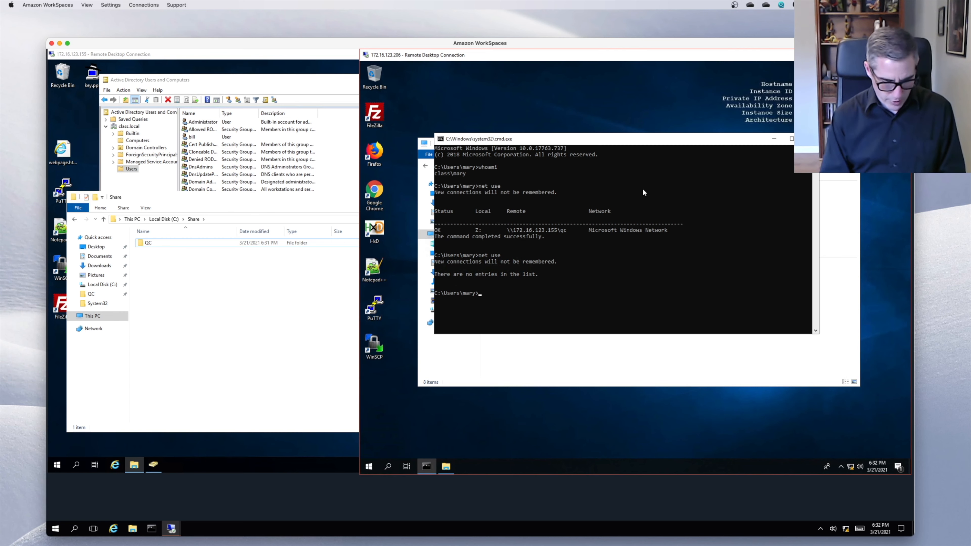
- Run net use /delete \\172.16.123.155\qc, which reports the connection cannot be found
type("net use")
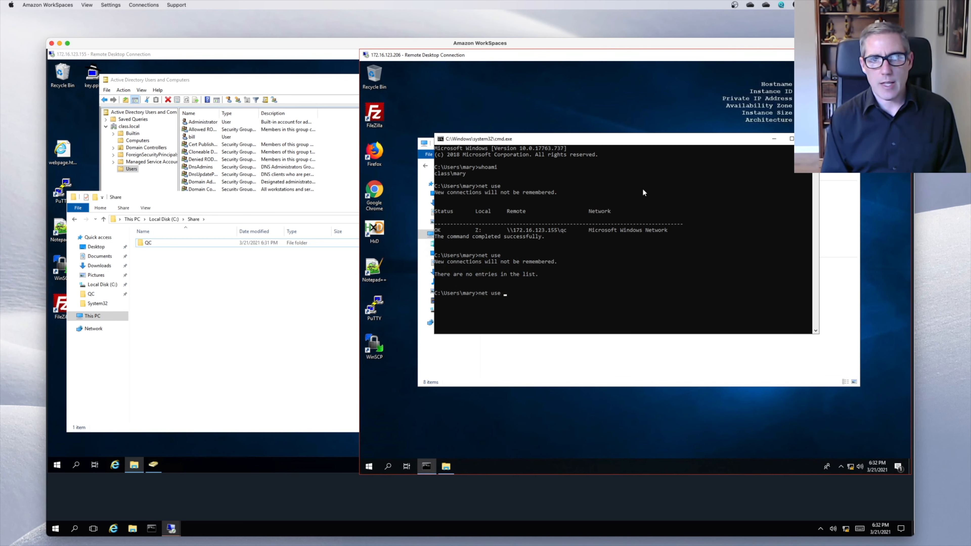
type(" /delet")
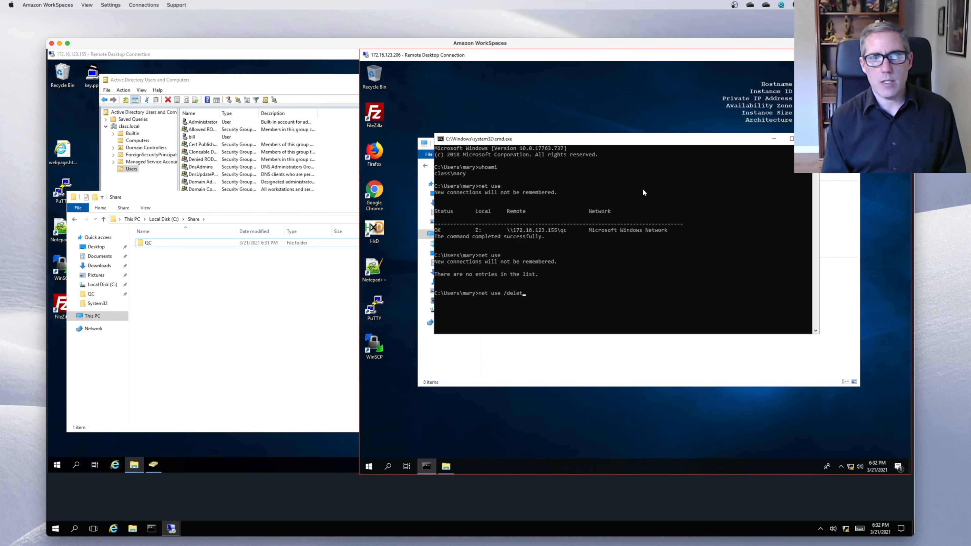
type("e ")
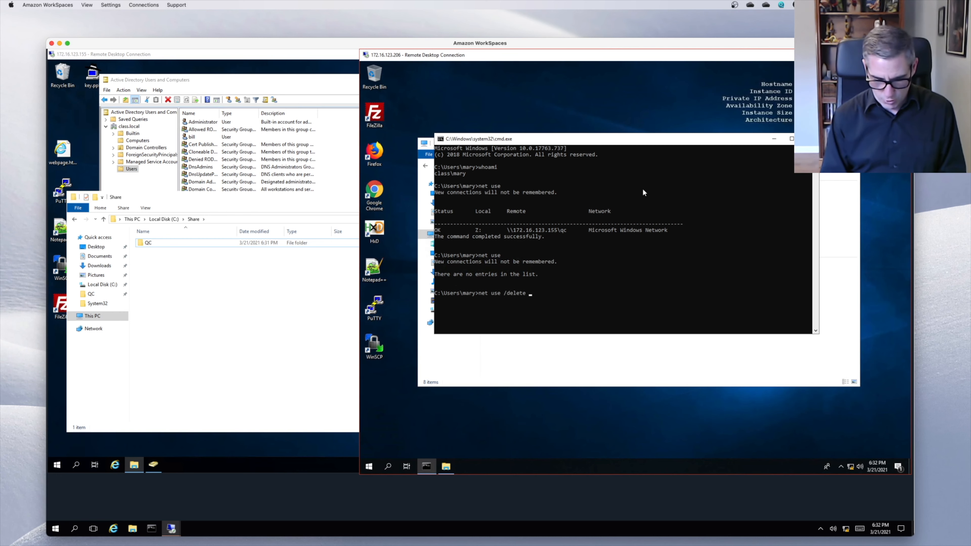
type("\\\\172.1")
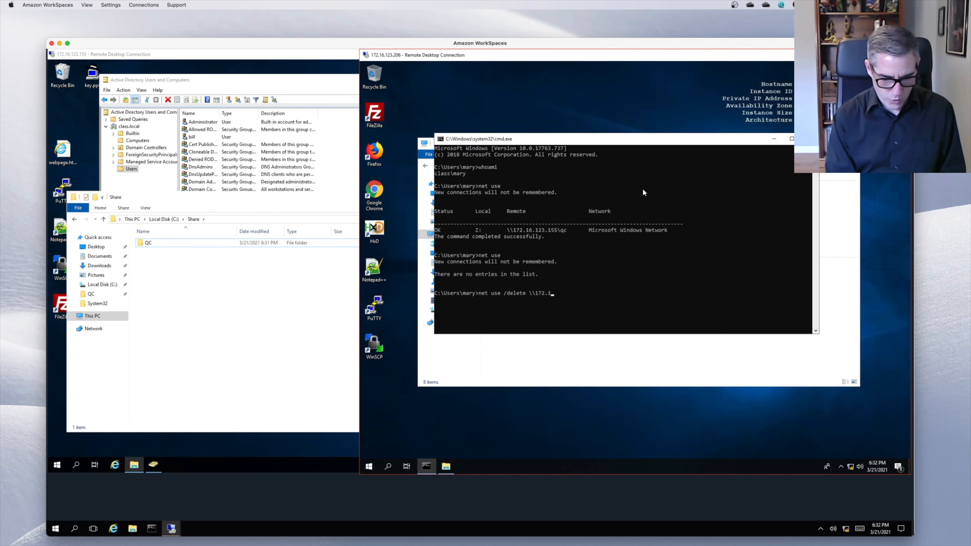
type("5.")
key("BackSpace")
key("BackSpace")
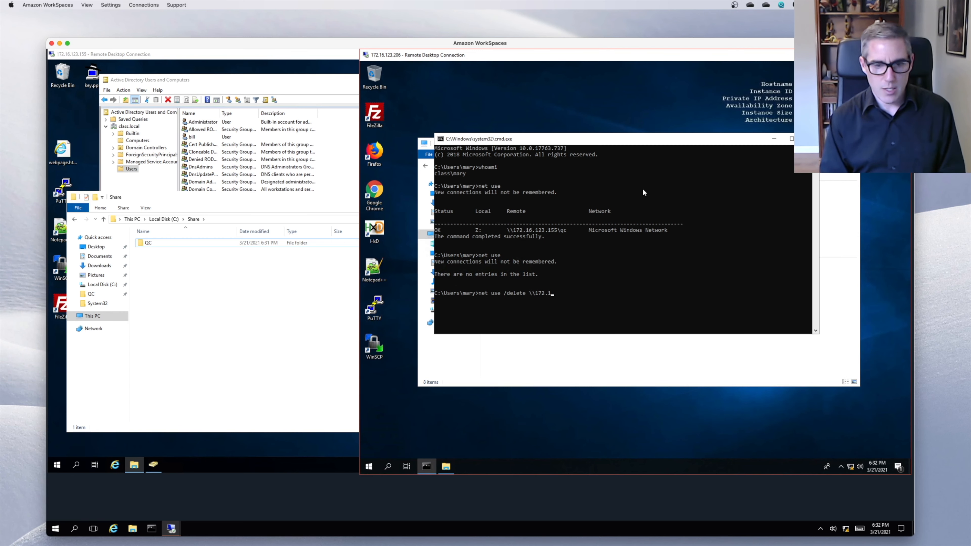
type("6.1")
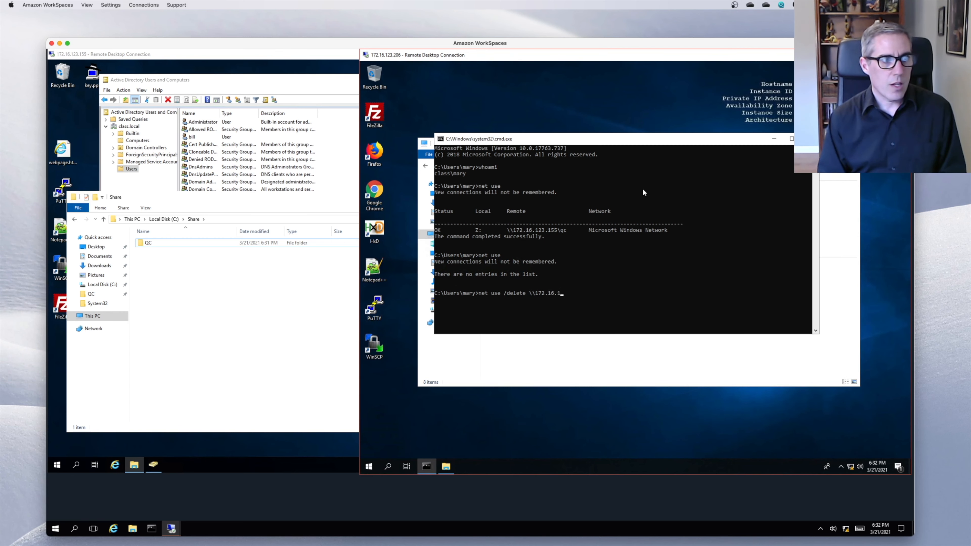
type("23")
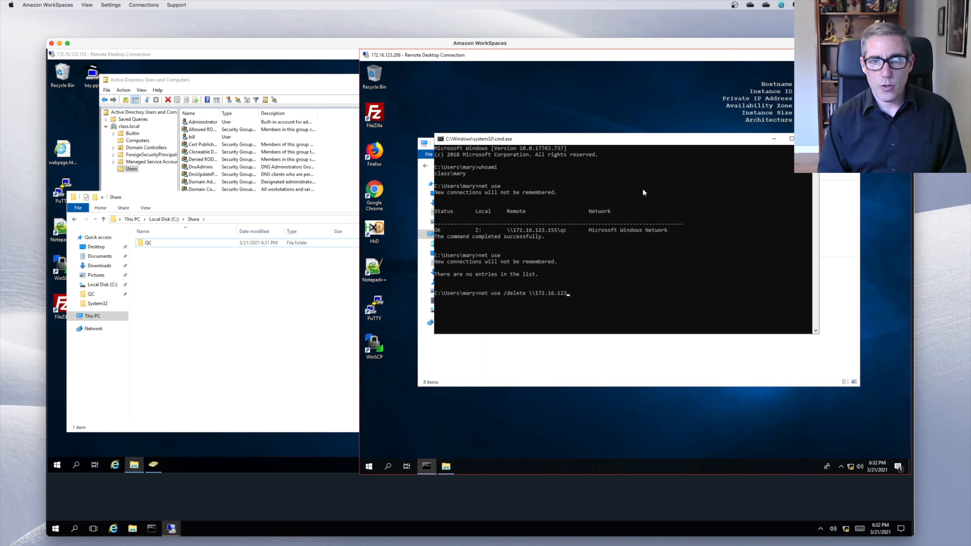
type(".155\\qcv")
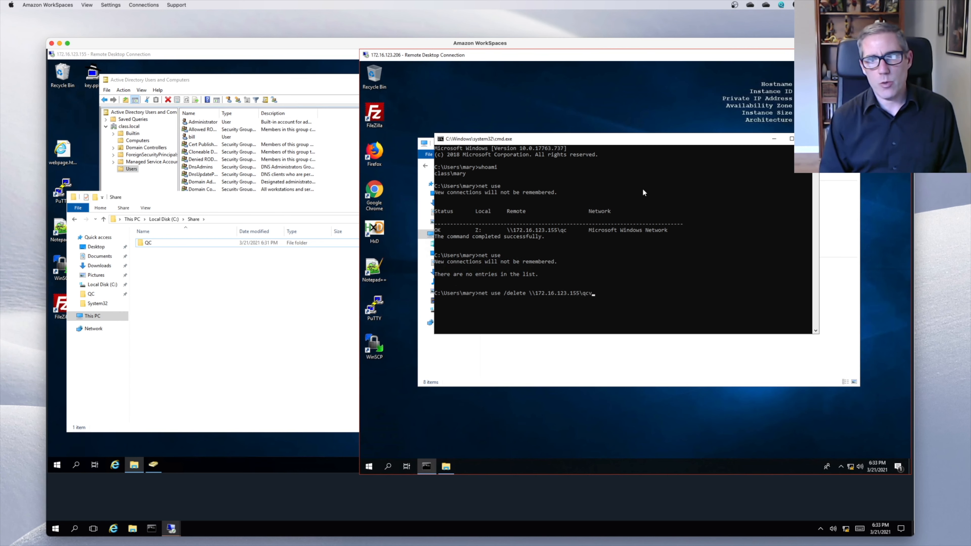
key("BackSpace")
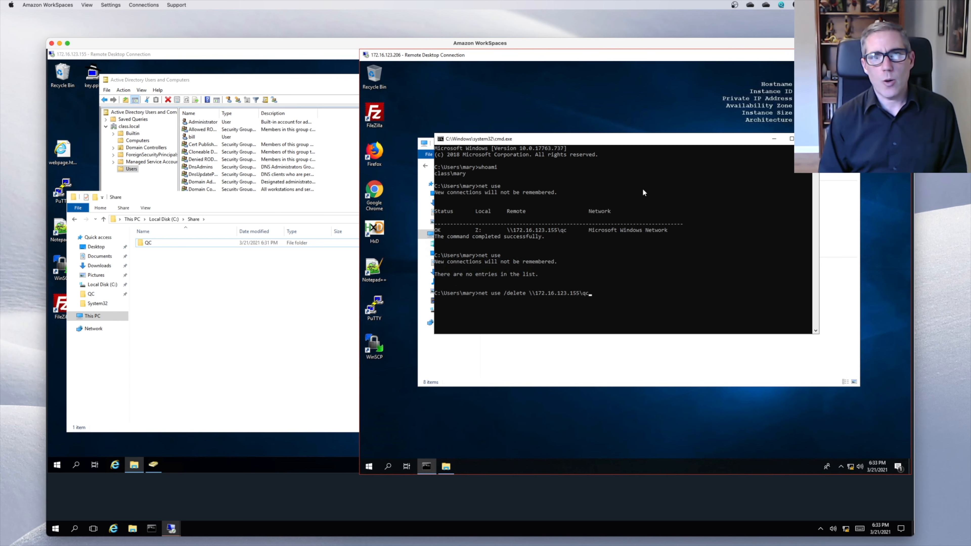
key("Return")
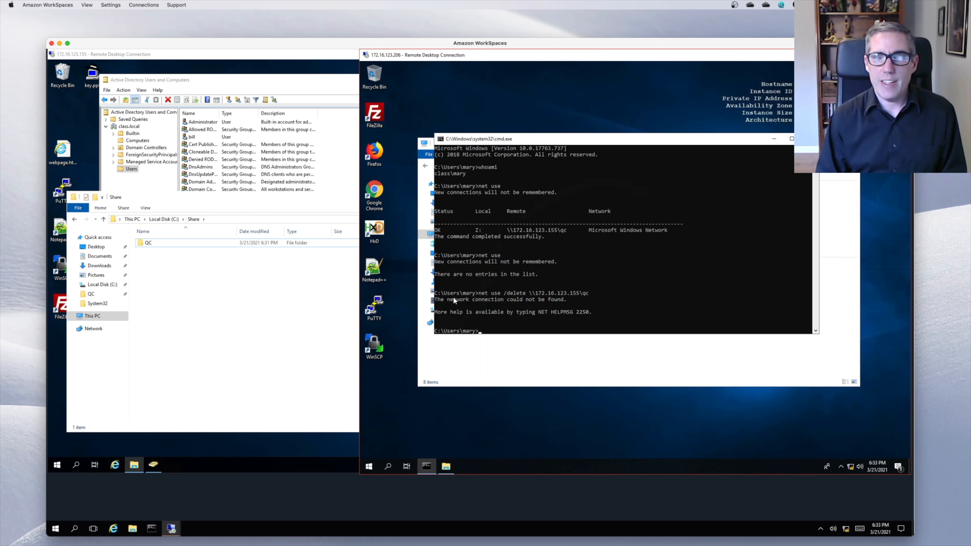
- Open \\172.16.123.155\qc directly from the File Explorer address bar
left_click(582, 361)
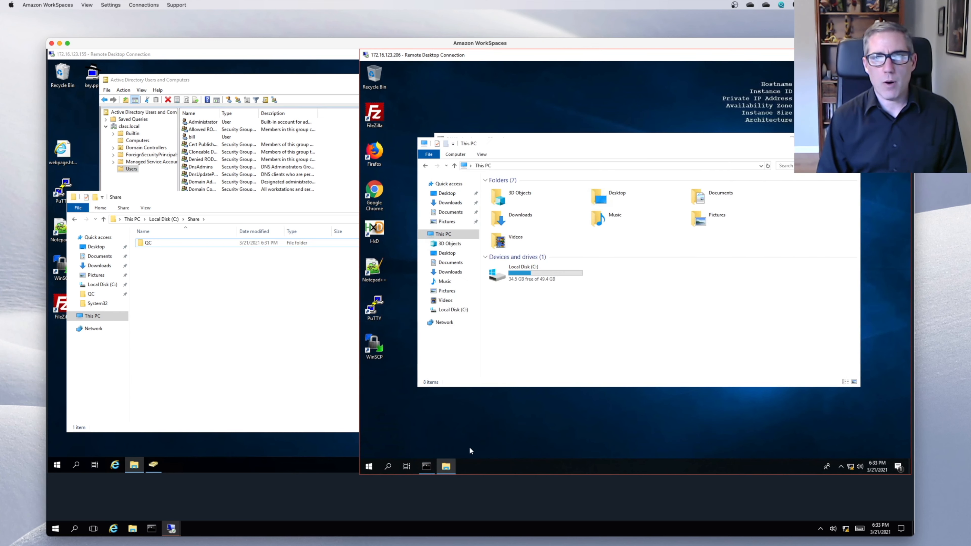
left_click(575, 164)
key("BackSpace")
key("BackSpace")
key("BackSpace")
key("BackSpace")
key("BackSpace")
key("BackSpace")
key("BackSpace")
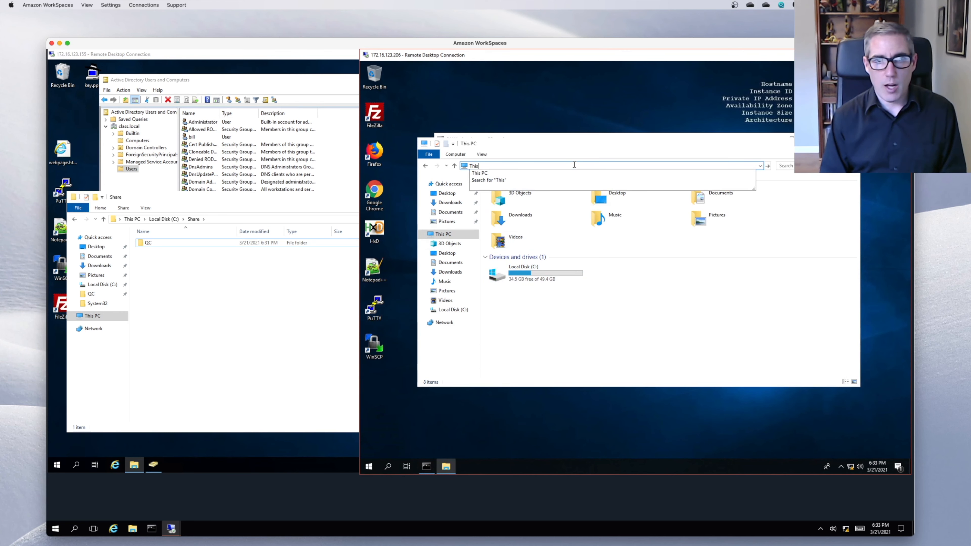
type("\\\\")
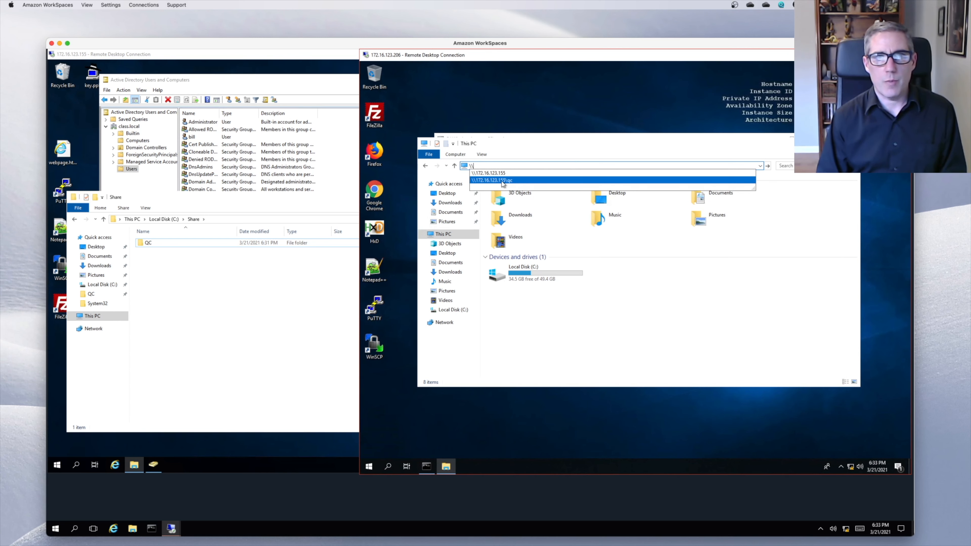
left_click(502, 183)
- Try creating a new text document in the share and dismiss the Access Denied message
right_click(510, 219)
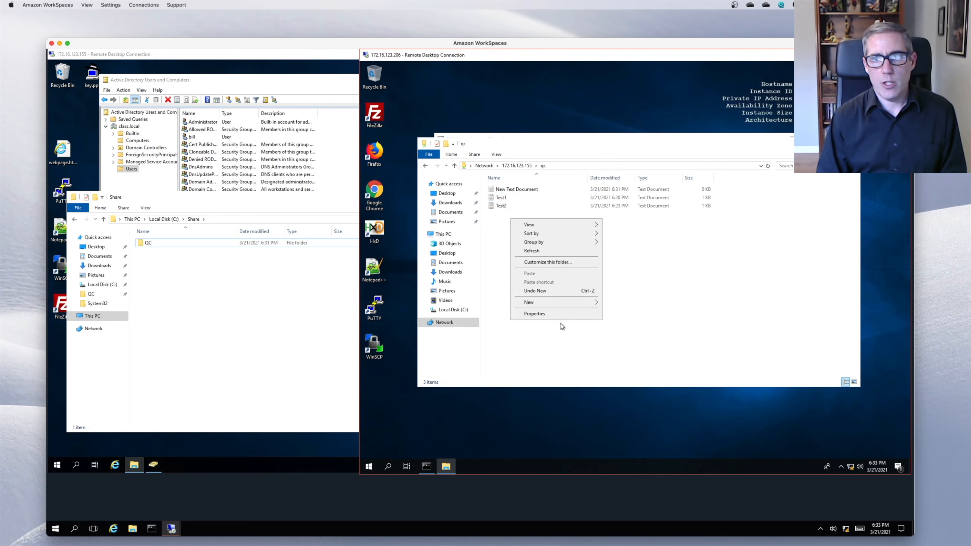
mouse_move(553, 302)
left_click(626, 349)
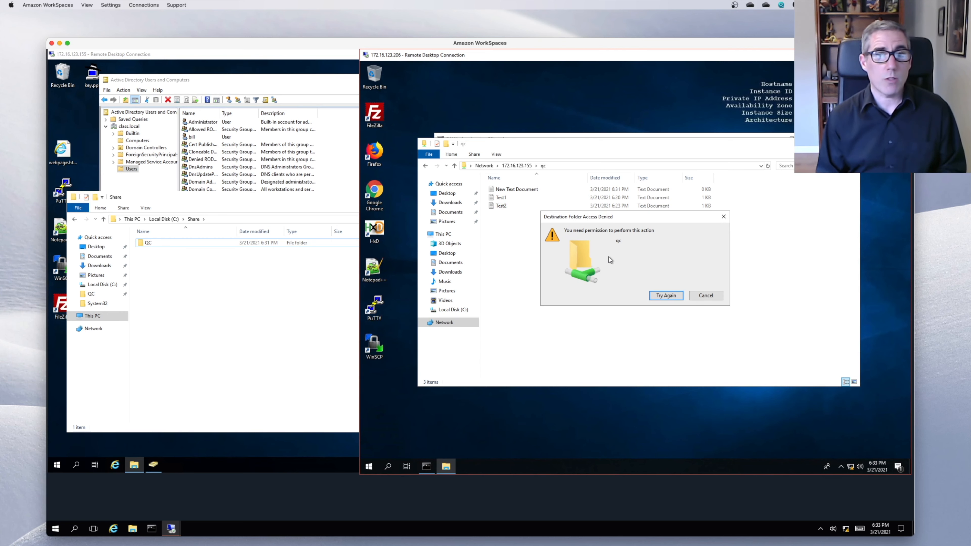
left_click(712, 297)
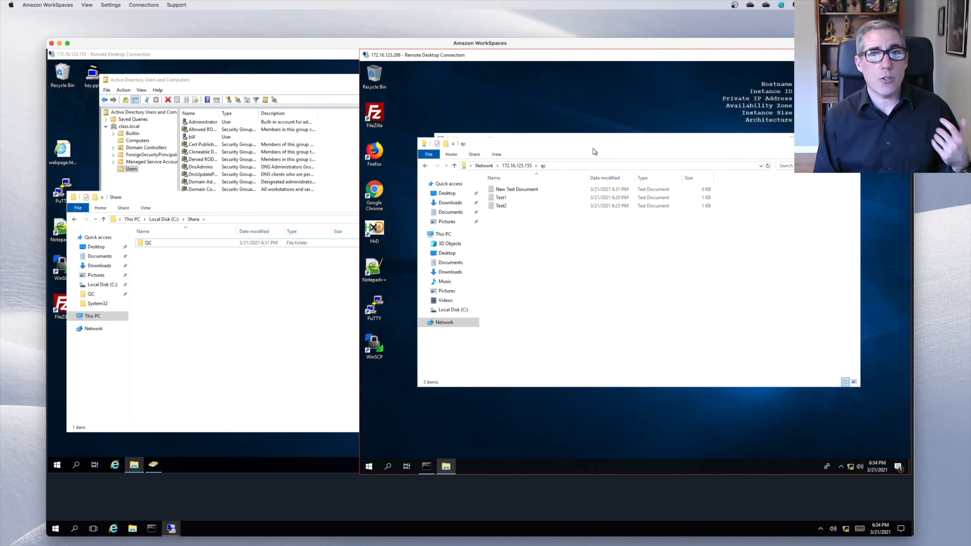
- Run net use again in Command Prompt, confirming no mapped connections are listed
left_click_drag(588, 147, 591, 195)
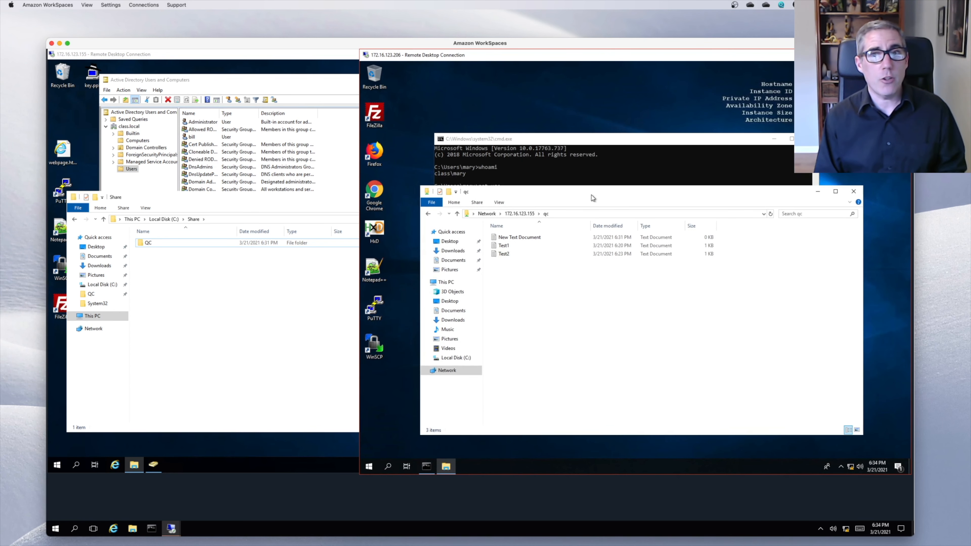
left_click(597, 173)
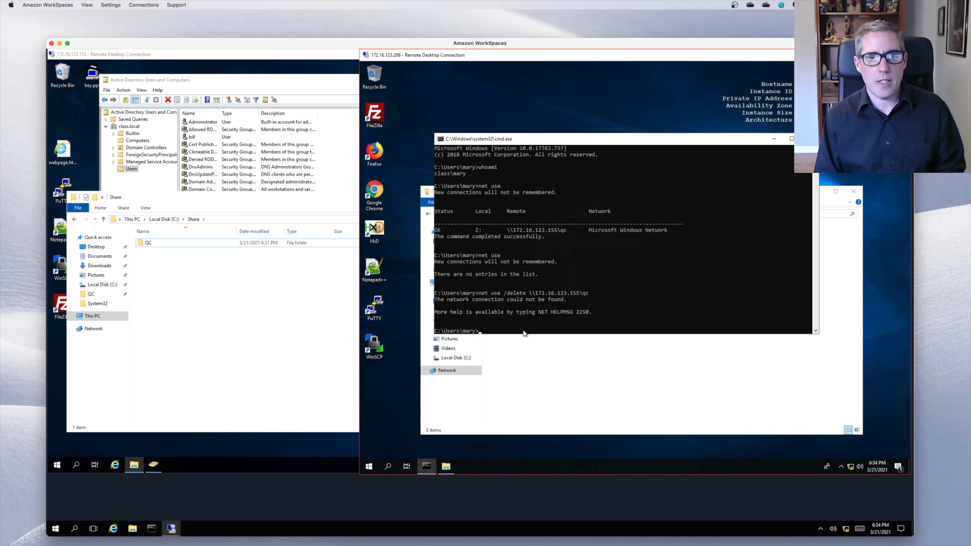
left_click(548, 398)
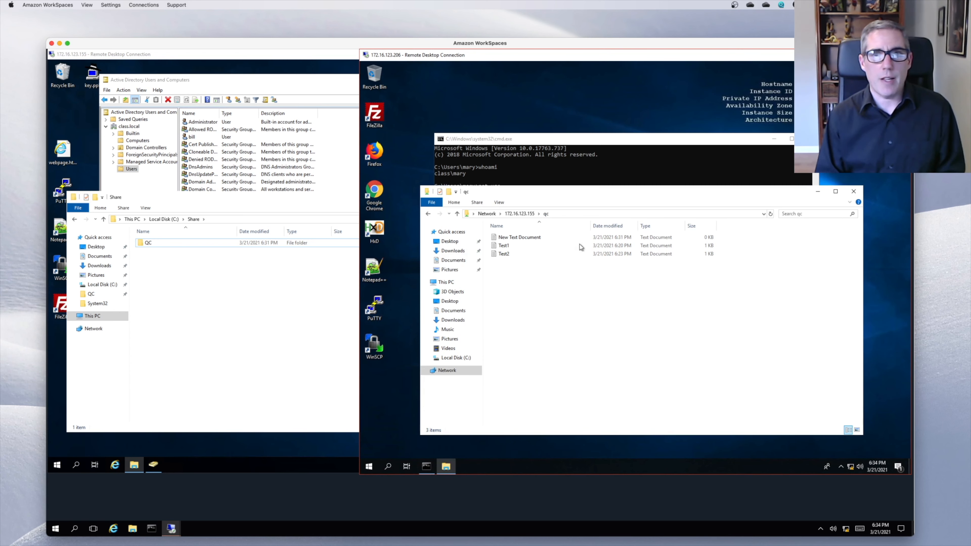
left_click(628, 179)
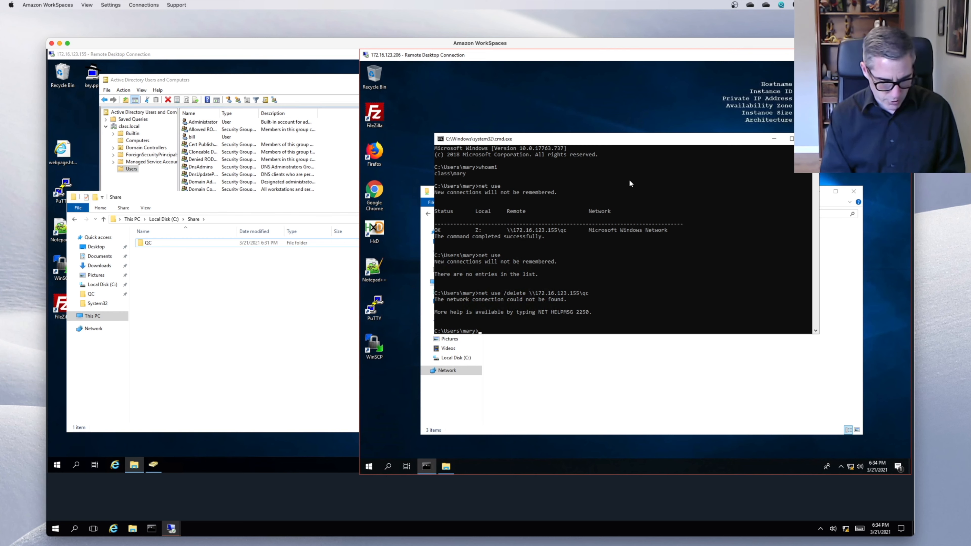
type("net use")
key("Return")
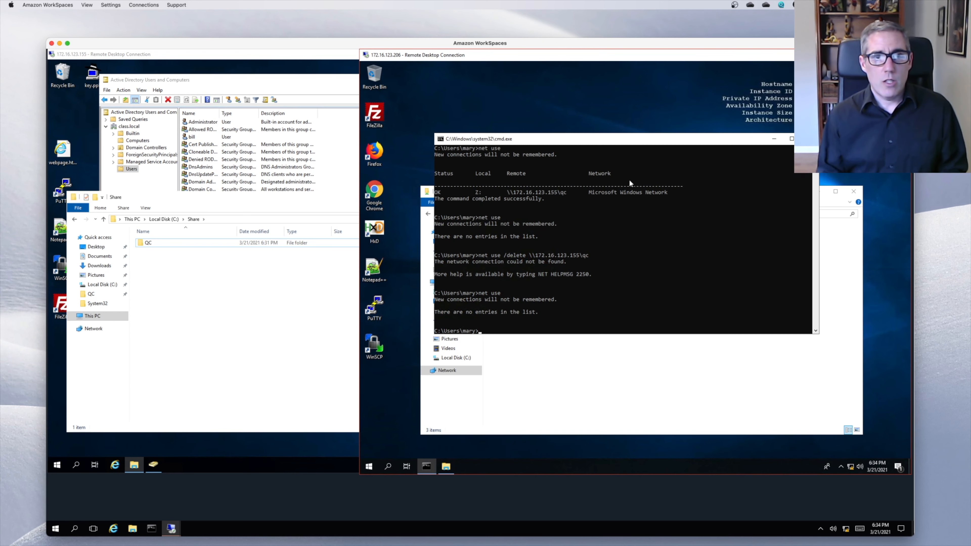
left_click(240, 302)
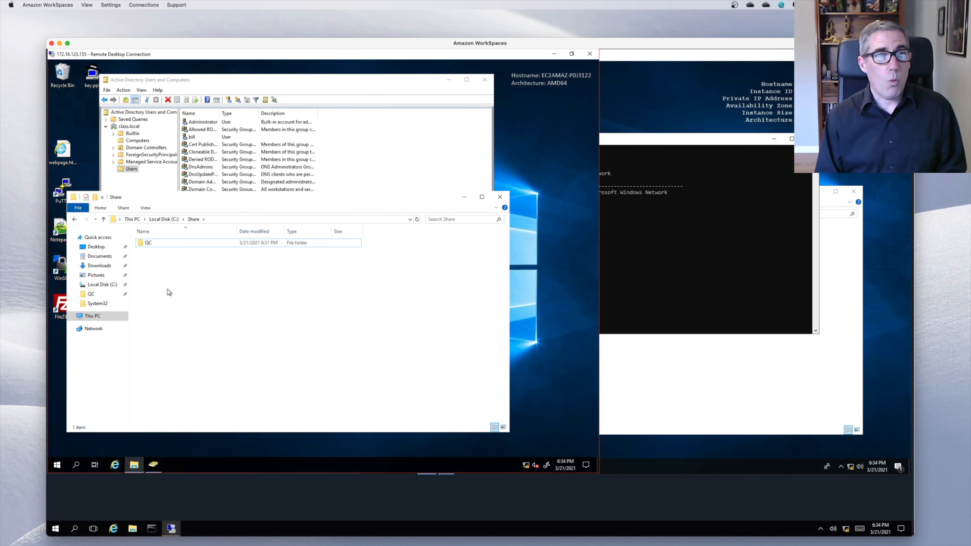
- Open Computer Management on the server, view Shared Folders > Shares, and select the QC share
right_click(157, 267)
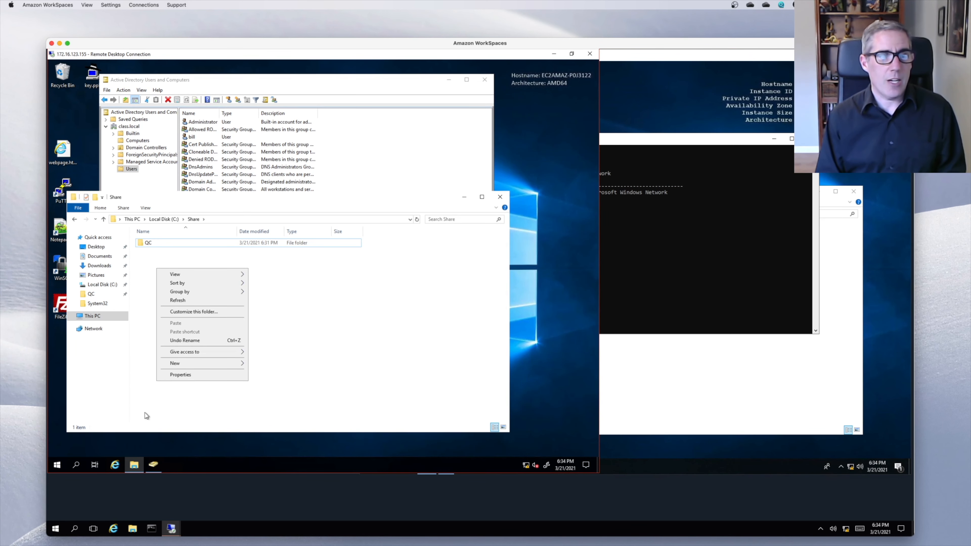
left_click(193, 251)
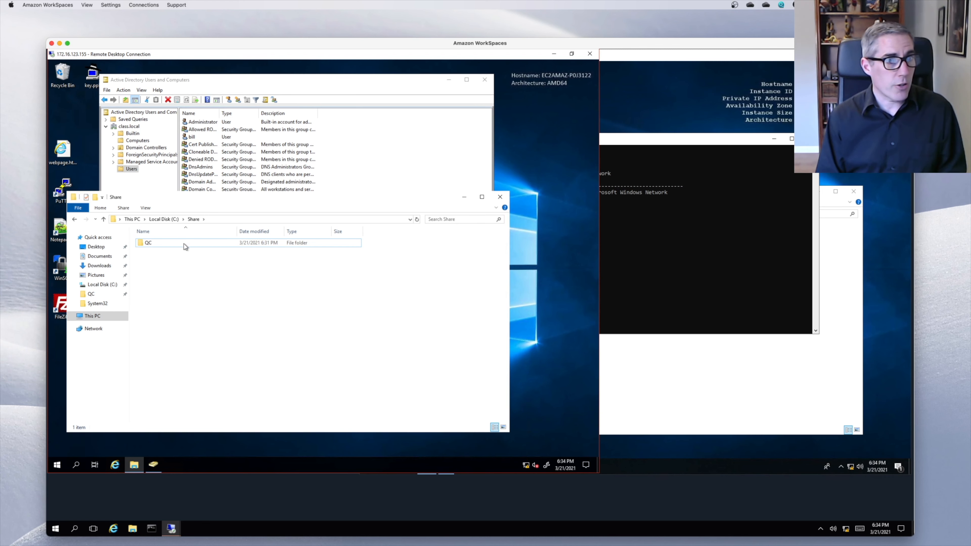
right_click(59, 465)
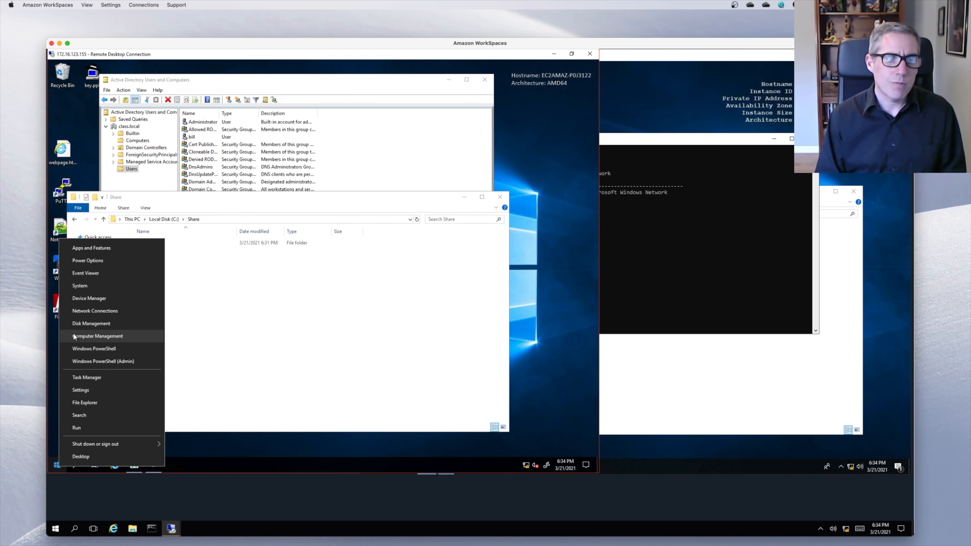
left_click(81, 335)
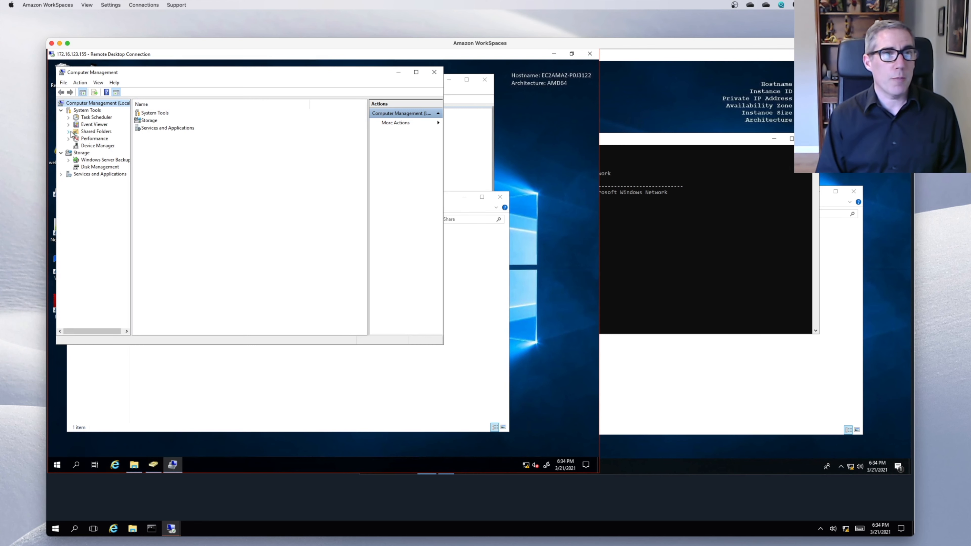
left_click(95, 131)
double_click(149, 113)
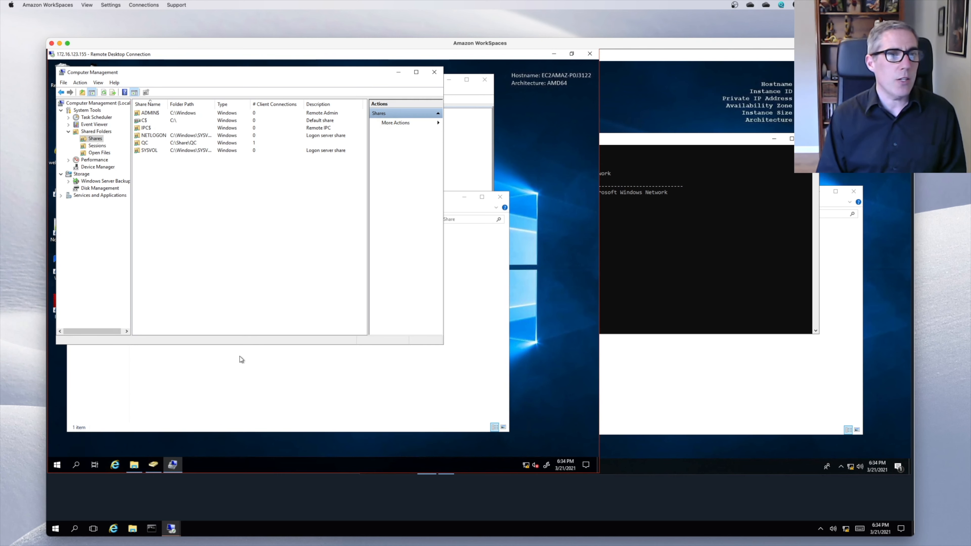
left_click(239, 406)
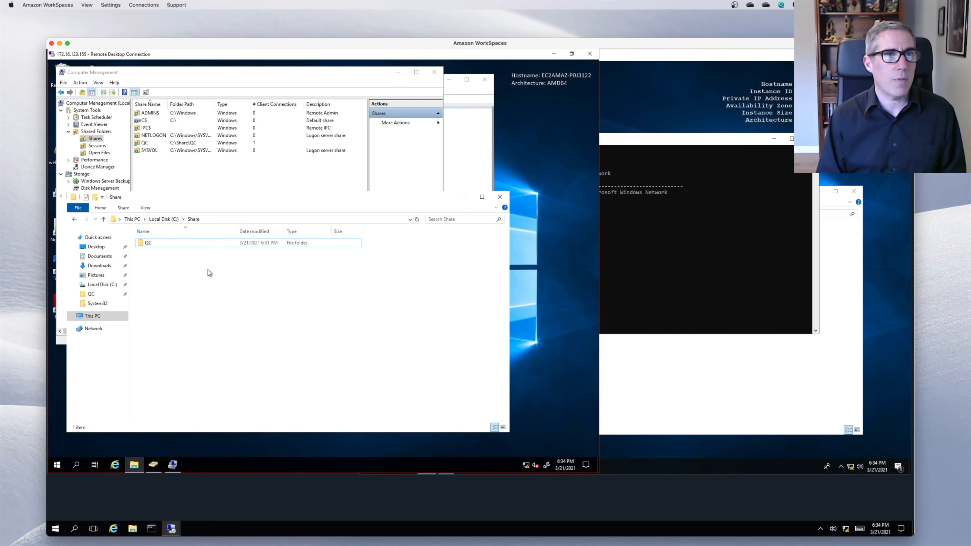
left_click(167, 169)
left_click(152, 144)
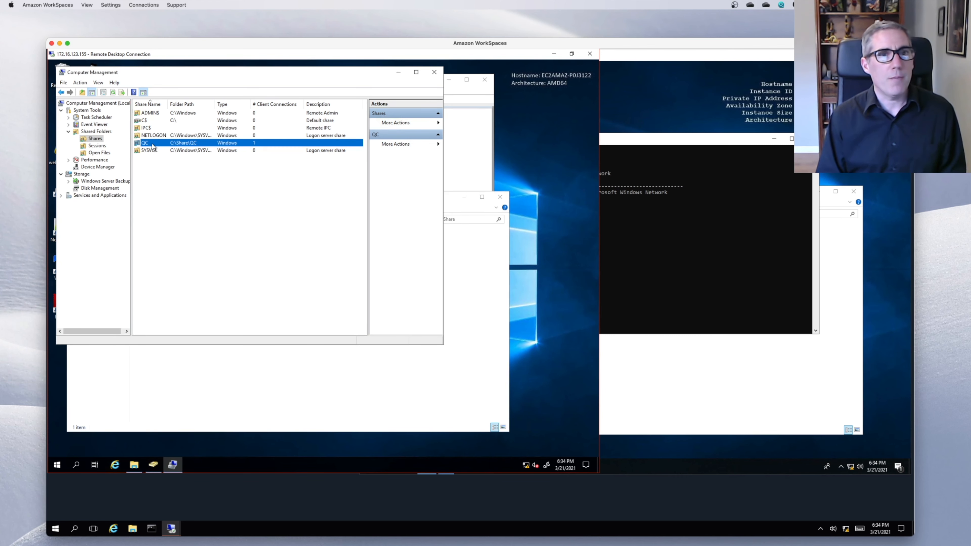
- Start the New Share wizard from Shares in Computer Management
right_click(156, 170)
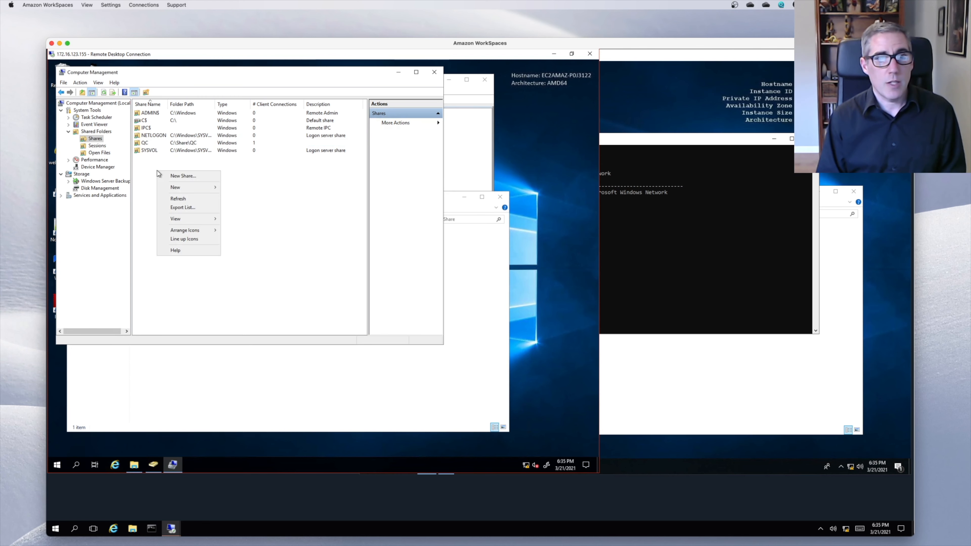
mouse_move(178, 186)
left_click(240, 187)
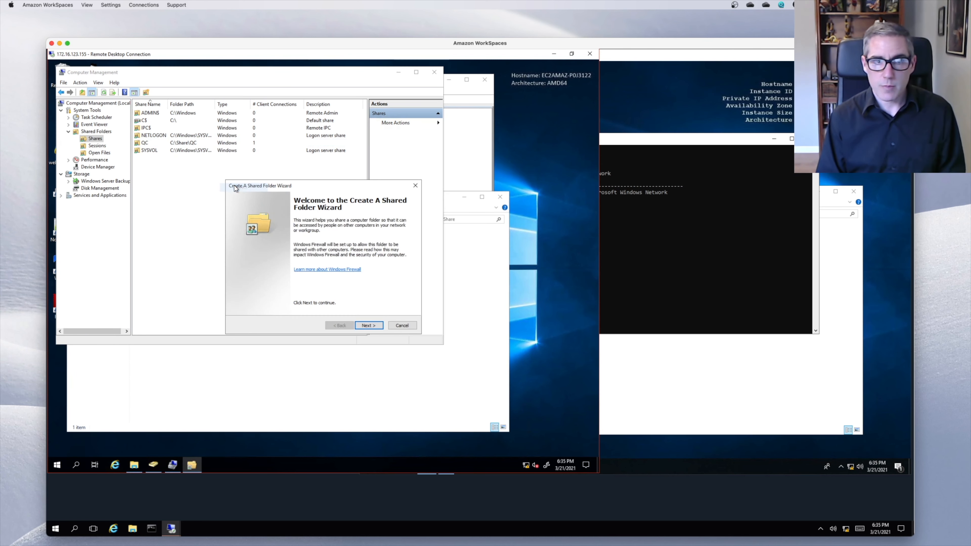
left_click(369, 325)
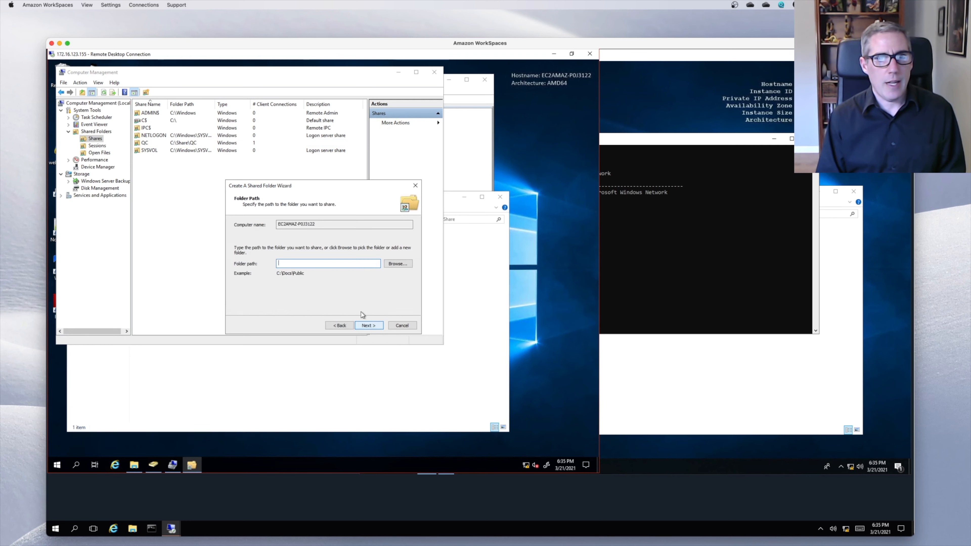
type("QA")
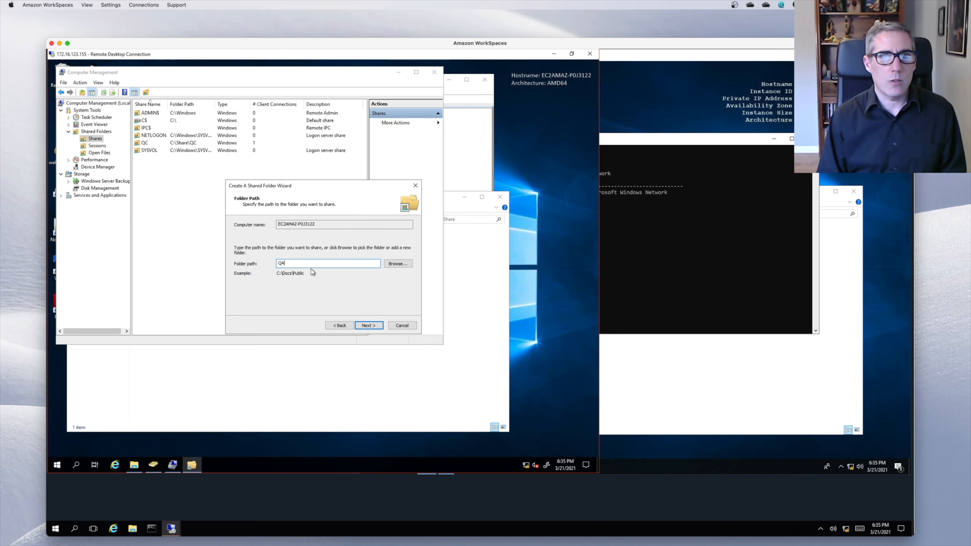
key("BackSpace")
key("BackSpace")
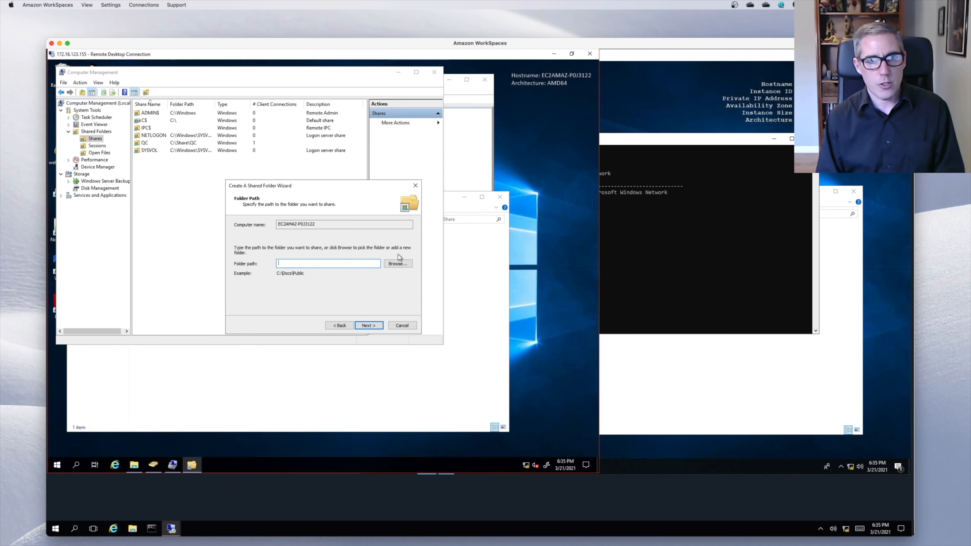
- Create a new QA folder under C:\Share and pick C:\Share\QA as the folder path
left_click(399, 263)
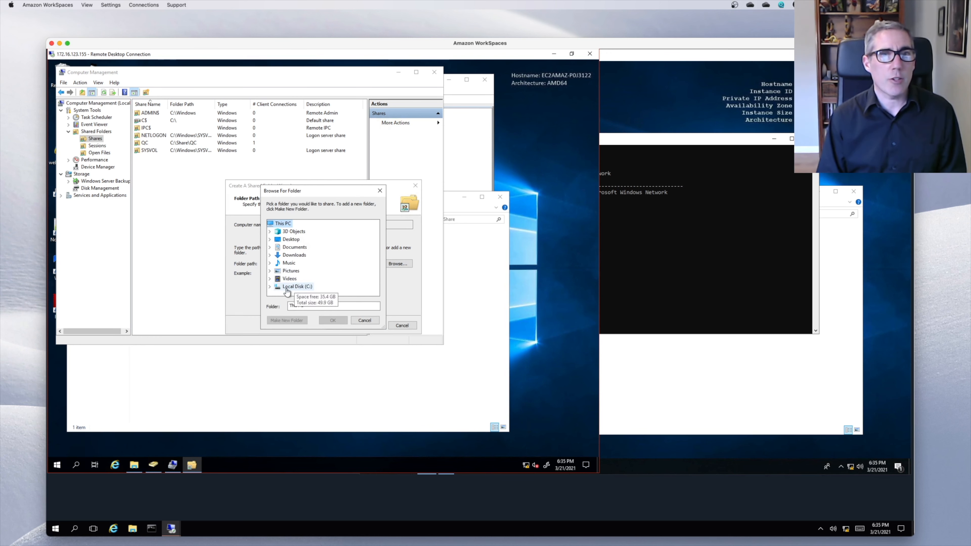
left_click(270, 287)
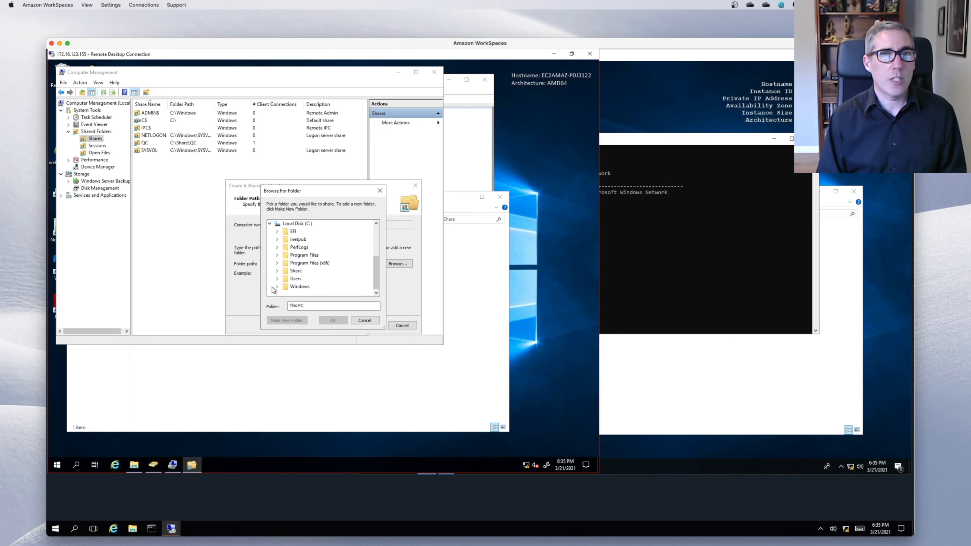
left_click(298, 272)
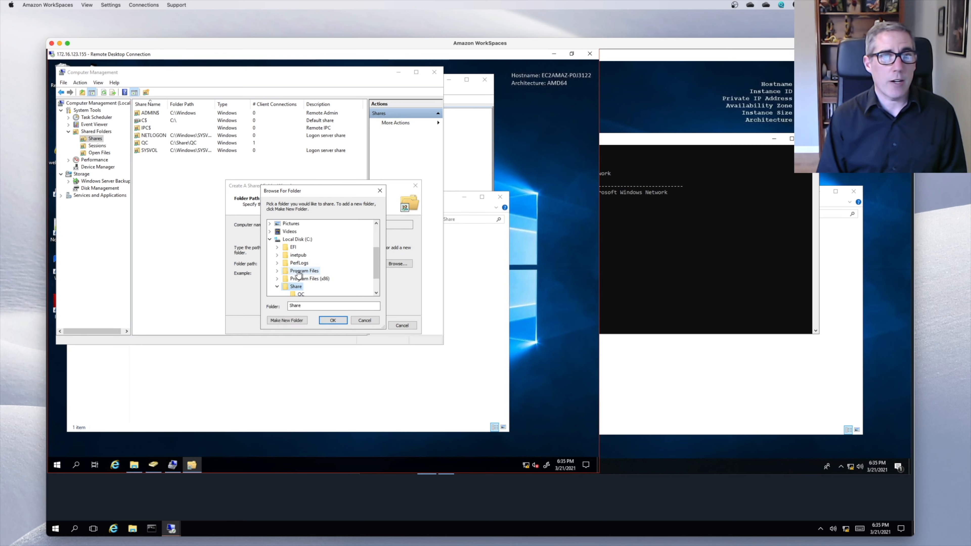
left_click(296, 321)
type("QA")
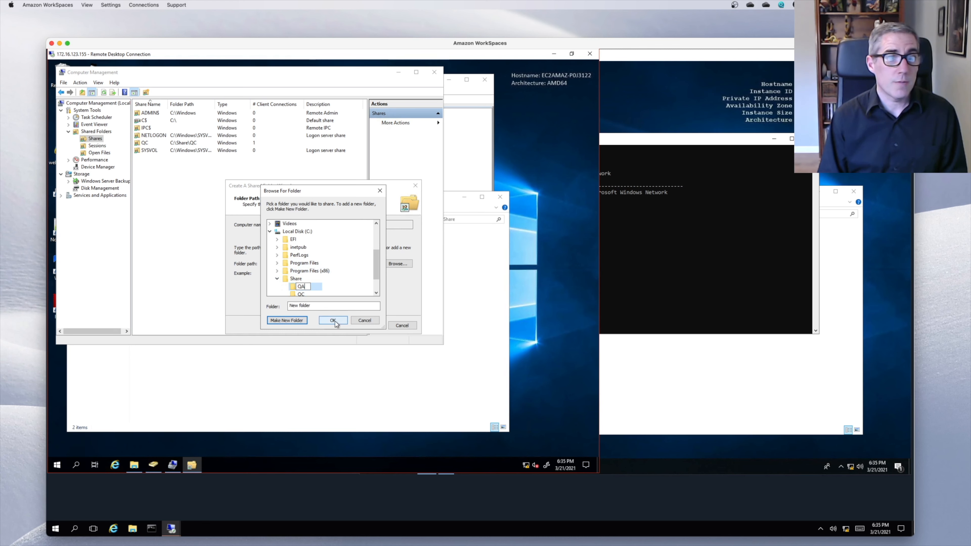
key("Return")
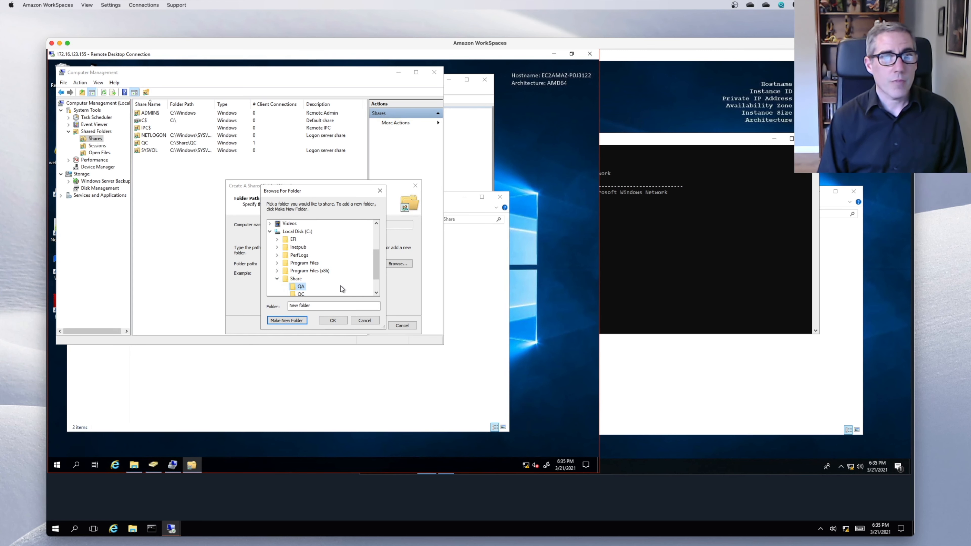
left_click(300, 287)
left_click(333, 320)
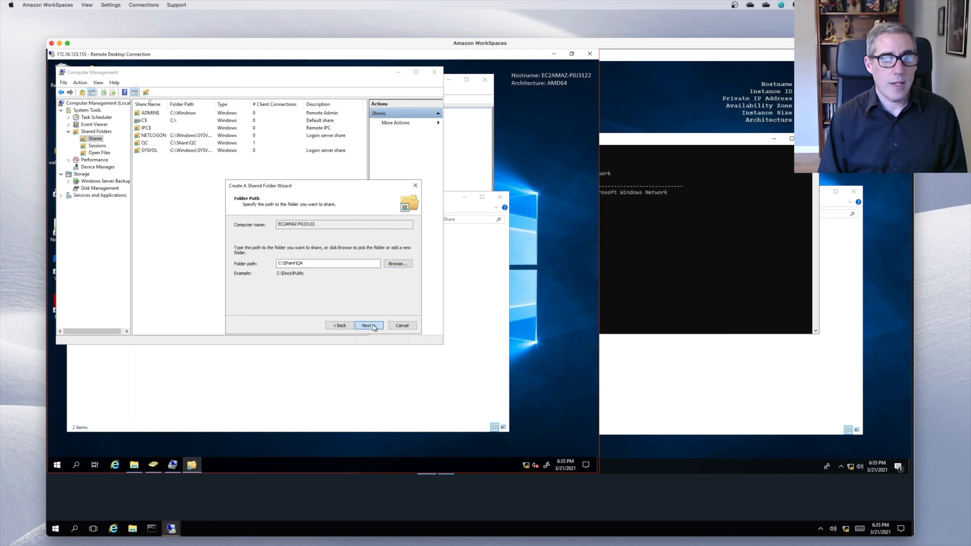
- Keep the share name QA and customize share permissions, removing Everyone
left_click(364, 324)
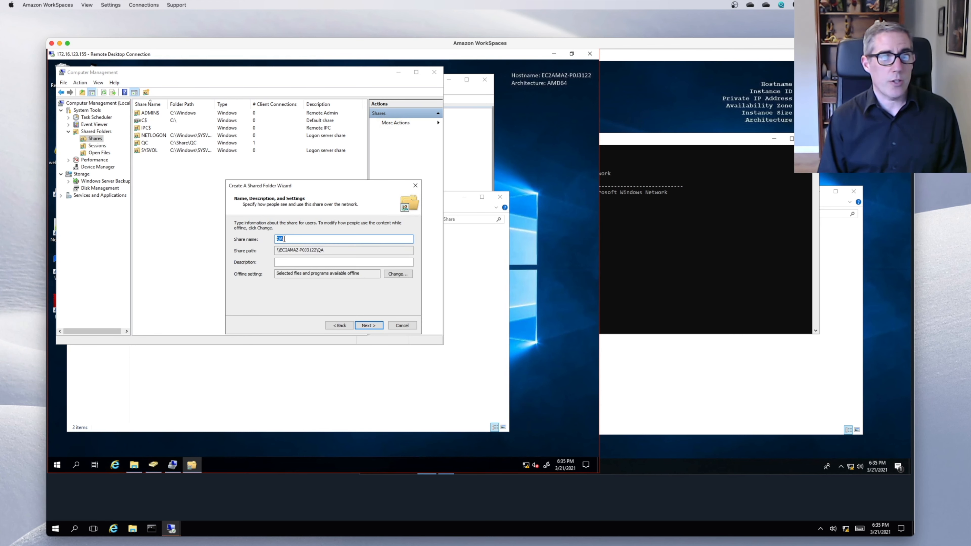
left_click(374, 324)
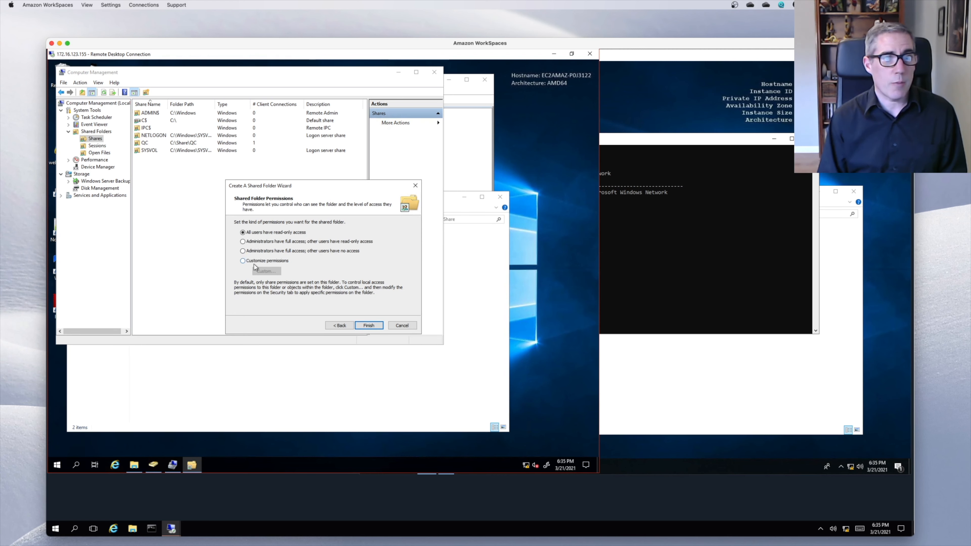
left_click(264, 261)
left_click(267, 271)
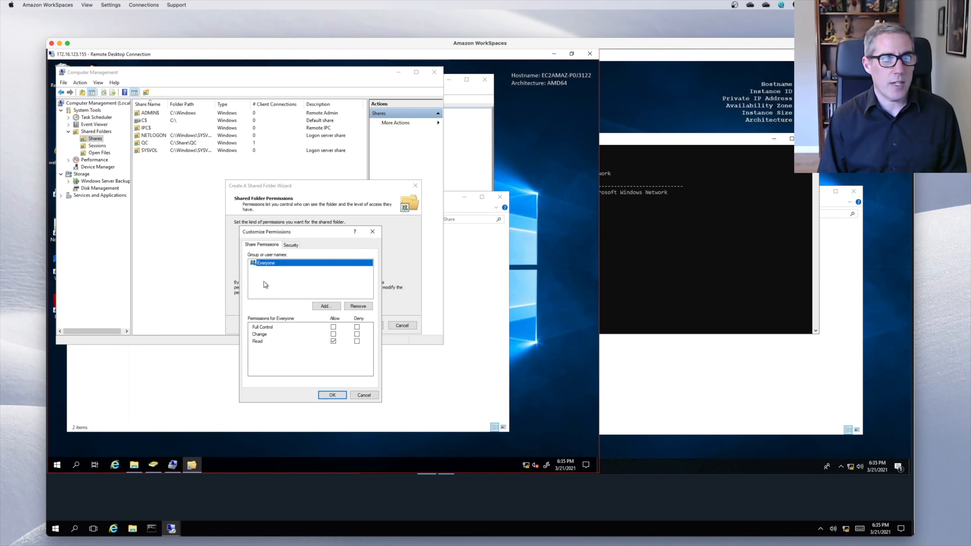
left_click(365, 307)
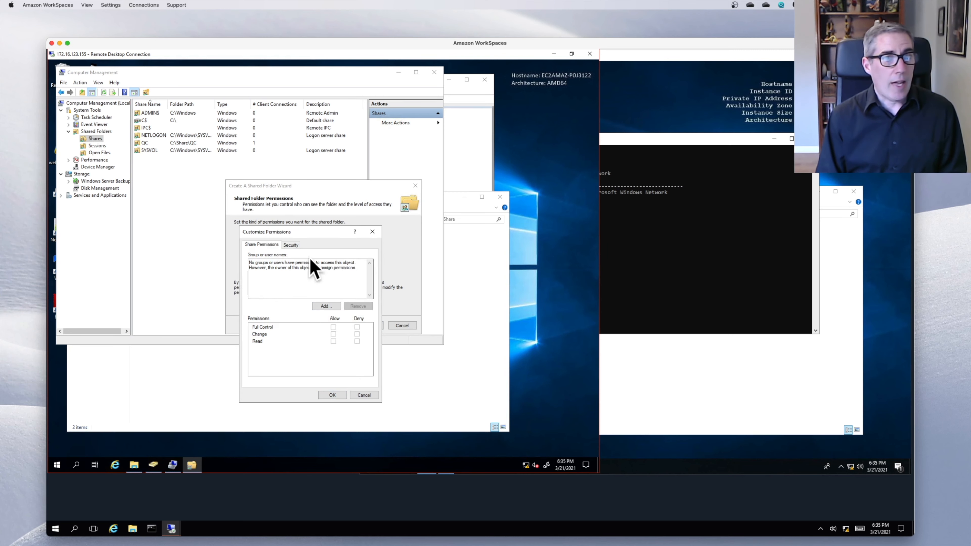
left_click(456, 133)
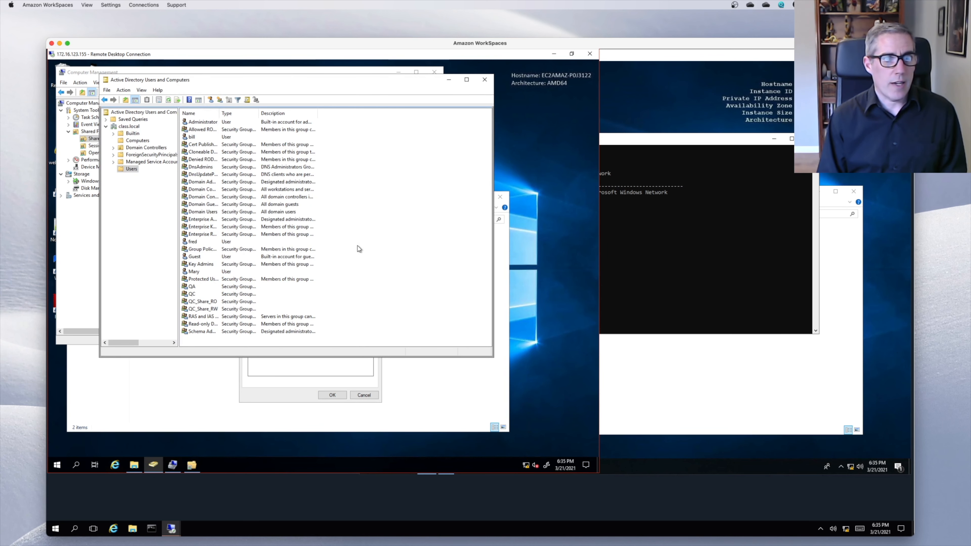
- Create a new group named QA_Share_RW in the Users container
right_click(378, 238)
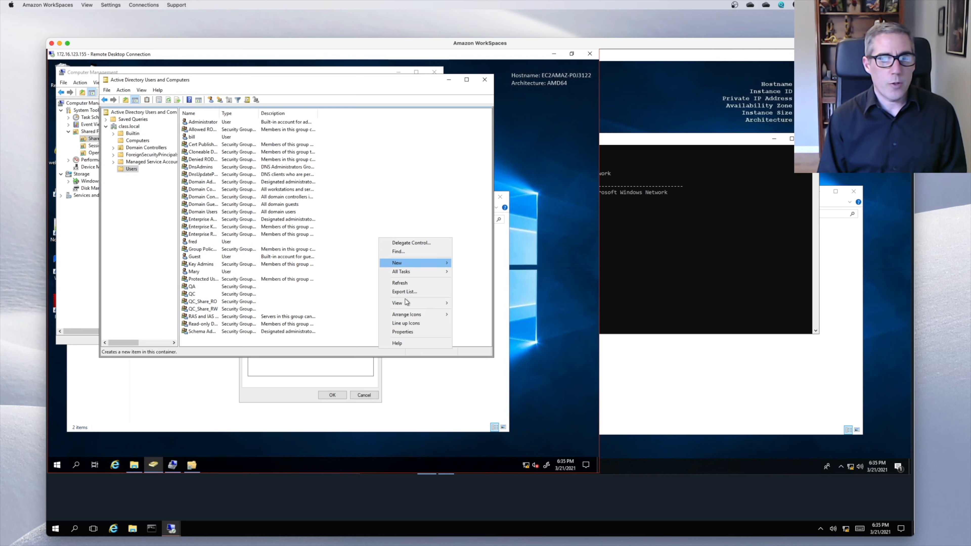
mouse_move(411, 262)
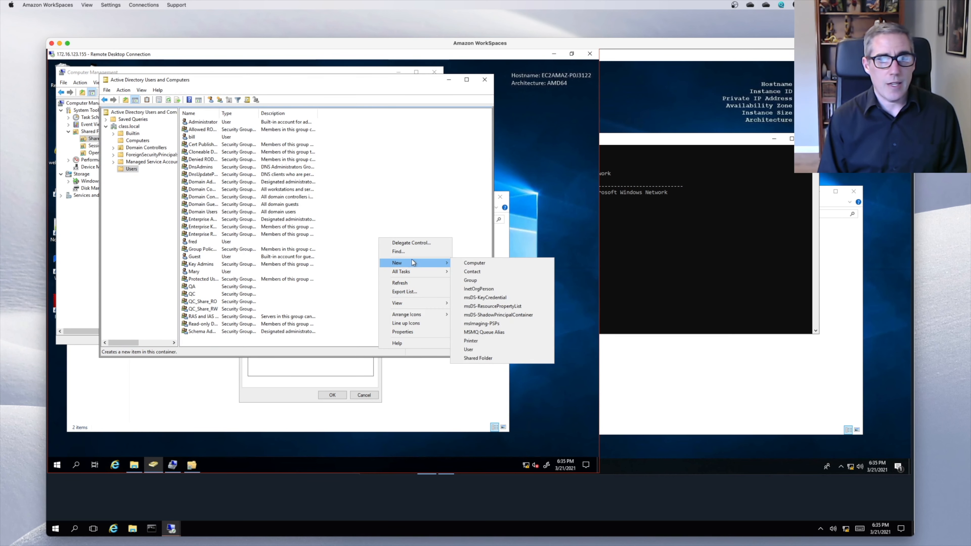
left_click(471, 280)
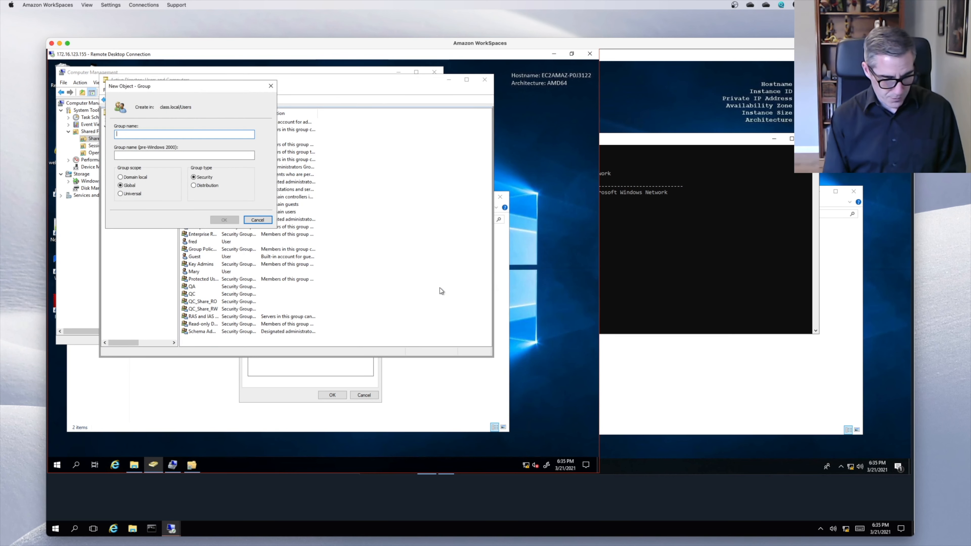
type("QA-")
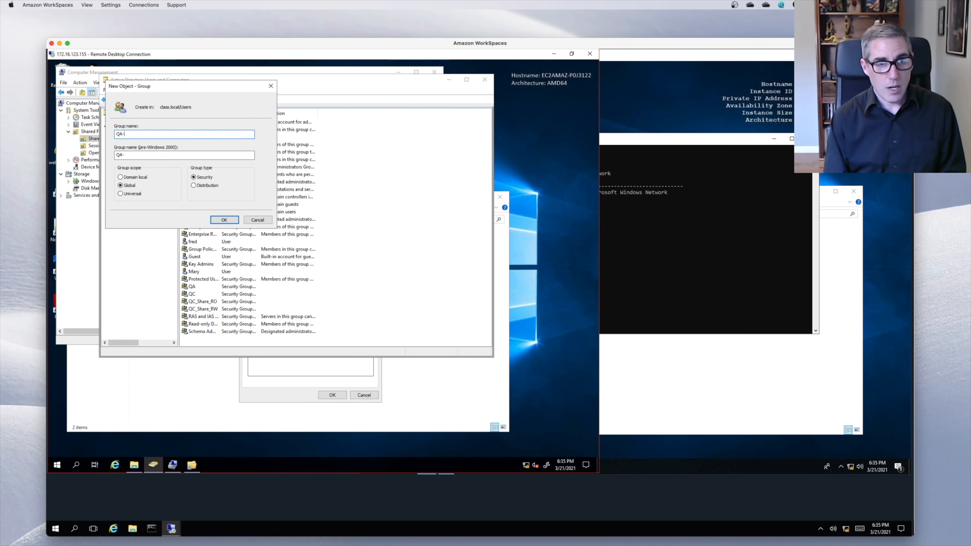
type("Share+")
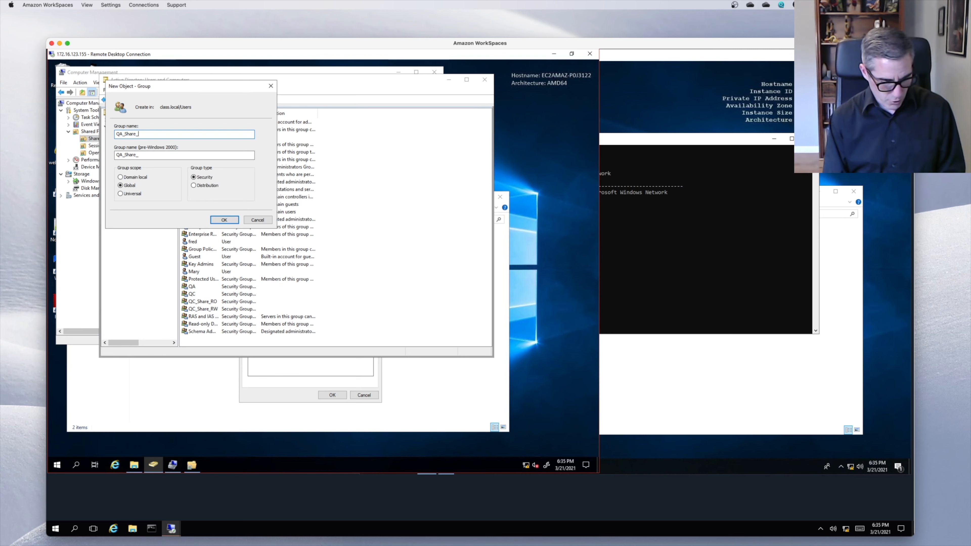
type("RW")
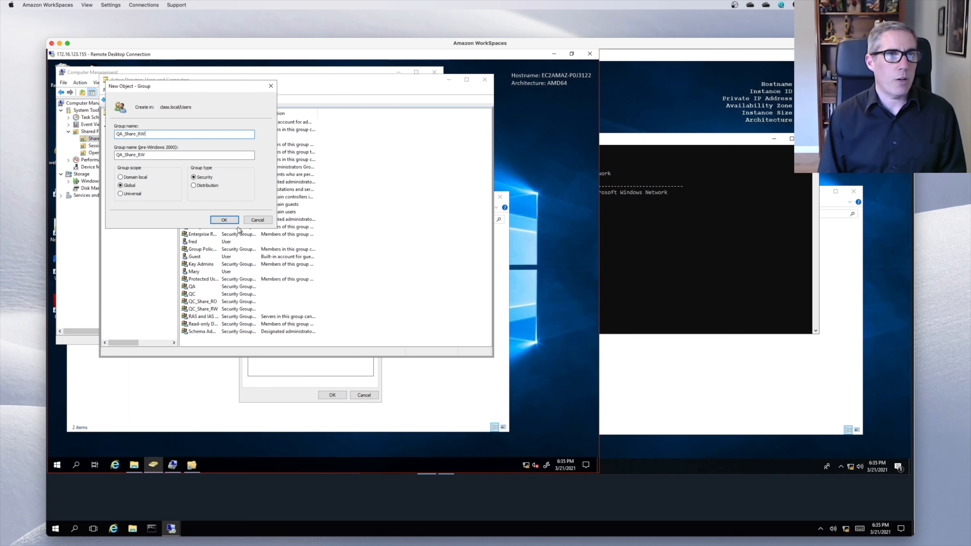
left_click(224, 220)
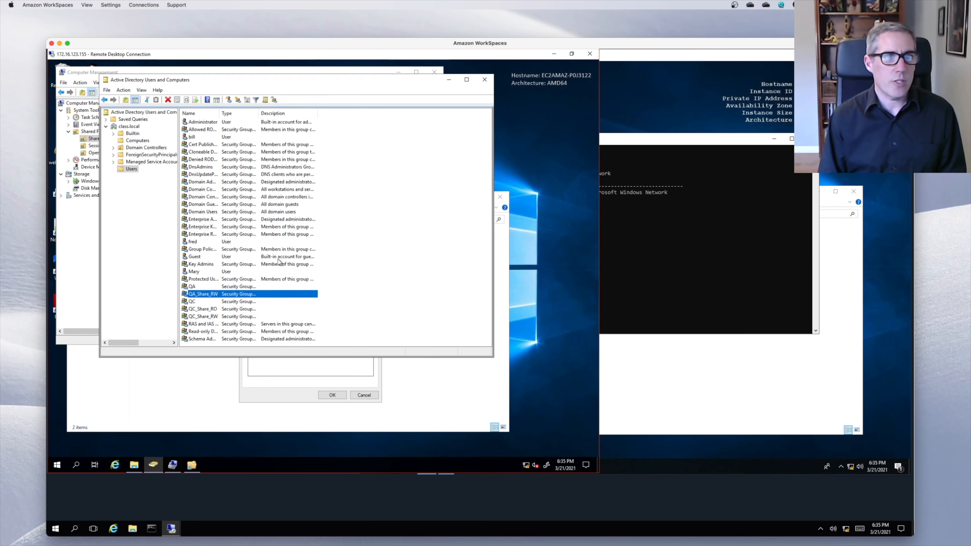
- Add the QA group as a member of QA_Share_RW
double_click(216, 295)
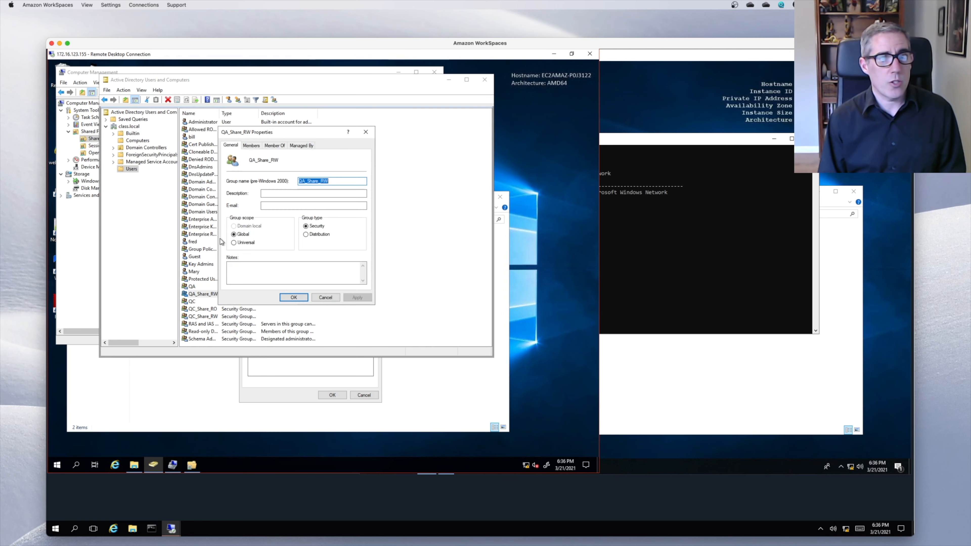
left_click(249, 145)
left_click(241, 274)
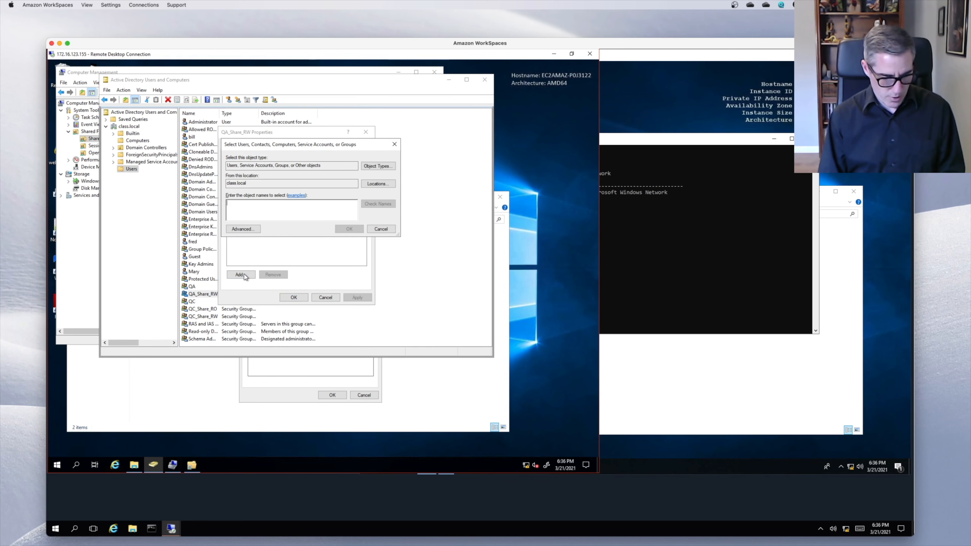
type("qa")
left_click(349, 229)
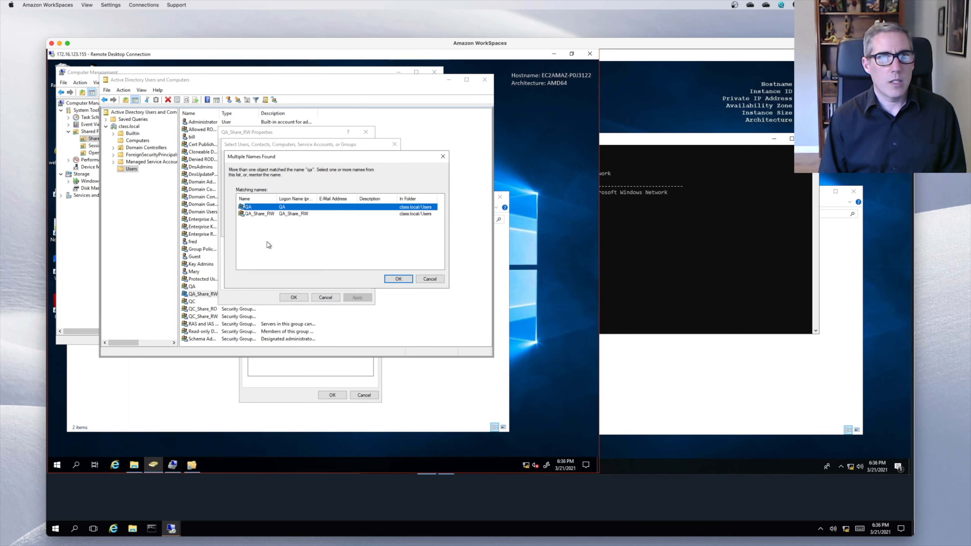
double_click(304, 206)
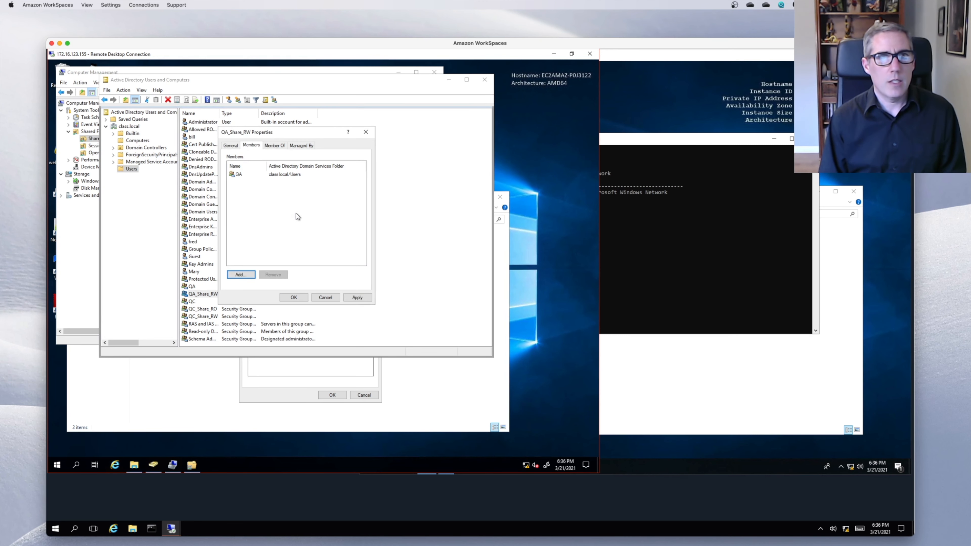
left_click(294, 297)
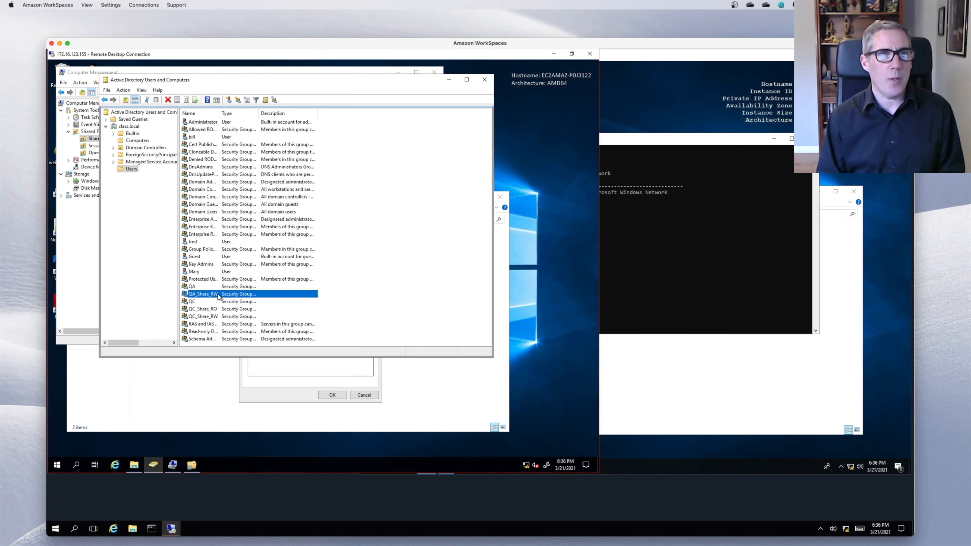
- Add the QA_Share_RW group to the QA share's custom permissions
left_click(248, 390)
left_click(316, 306)
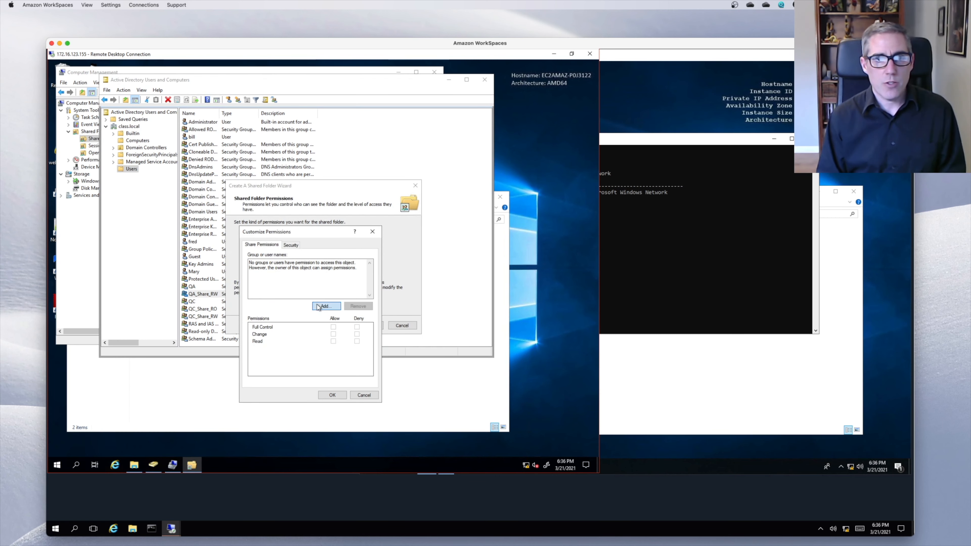
type("qa")
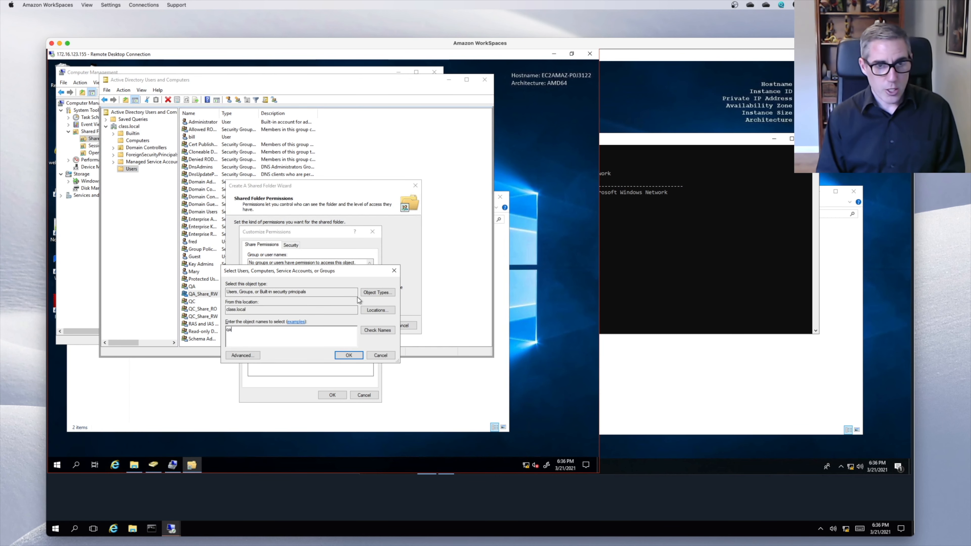
left_click(377, 330)
left_click(259, 309)
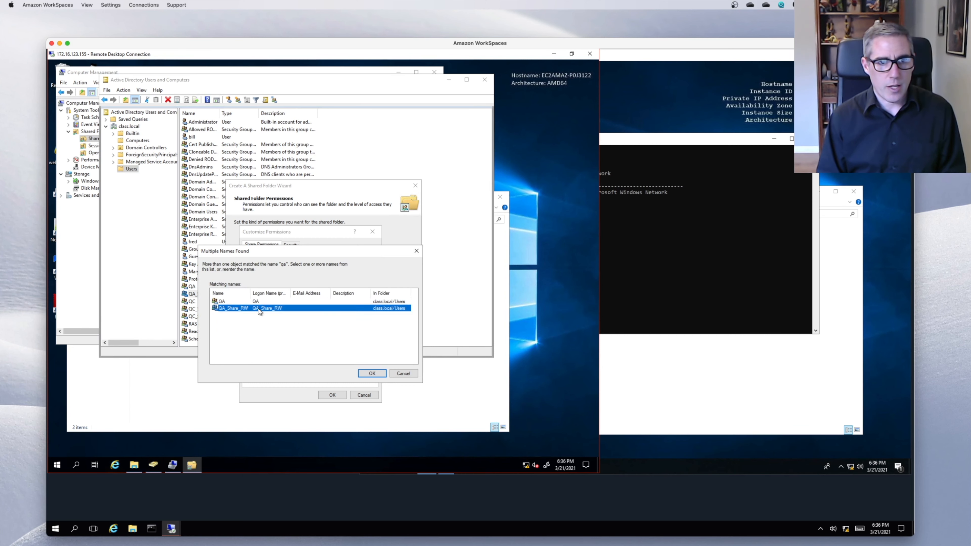
left_click(372, 373)
left_click(348, 355)
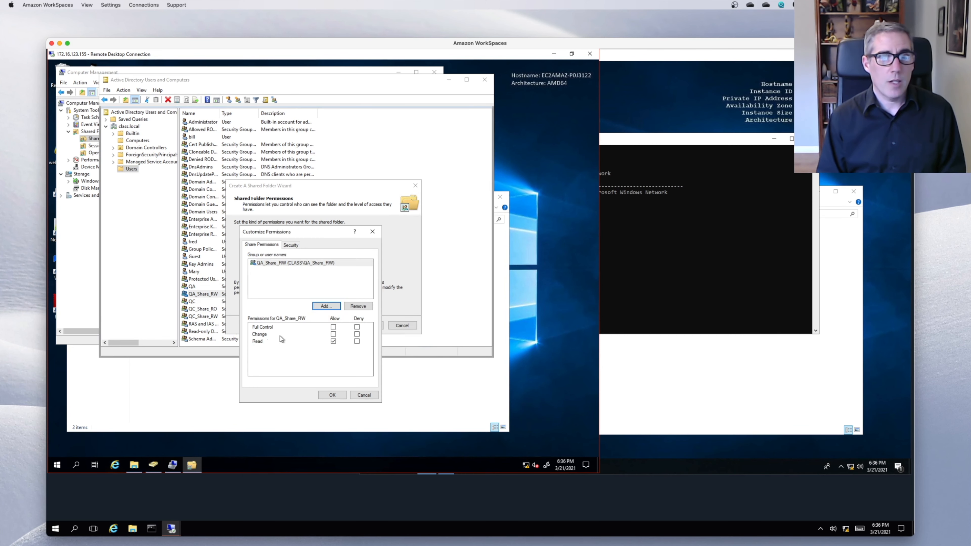
- Allow Change for QA_Share_RW, apply the permissions and finish the wizard
left_click(333, 334)
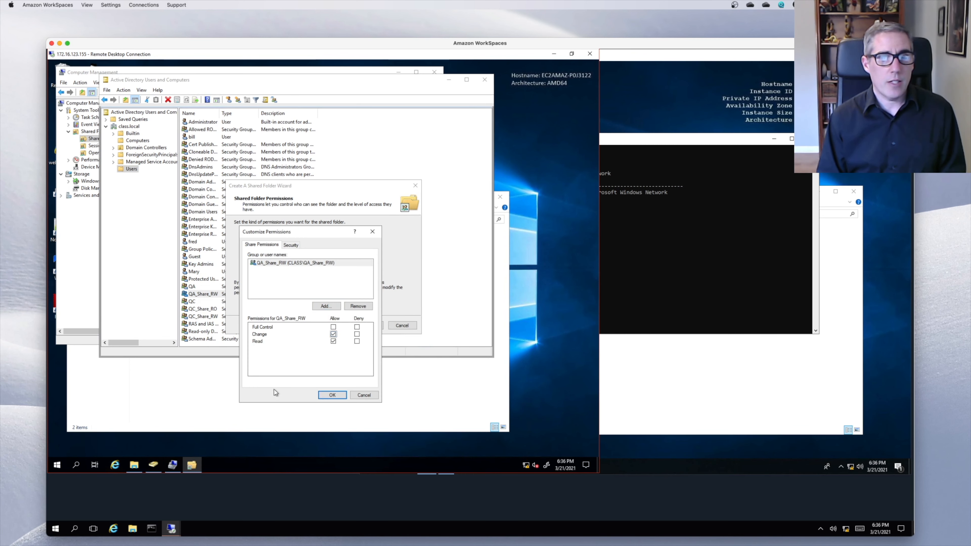
left_click(330, 394)
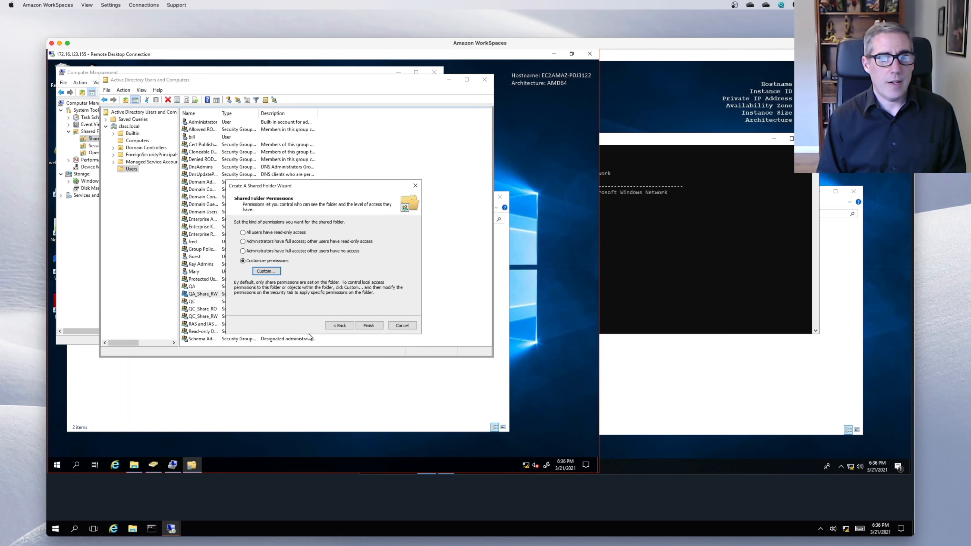
left_click(367, 326)
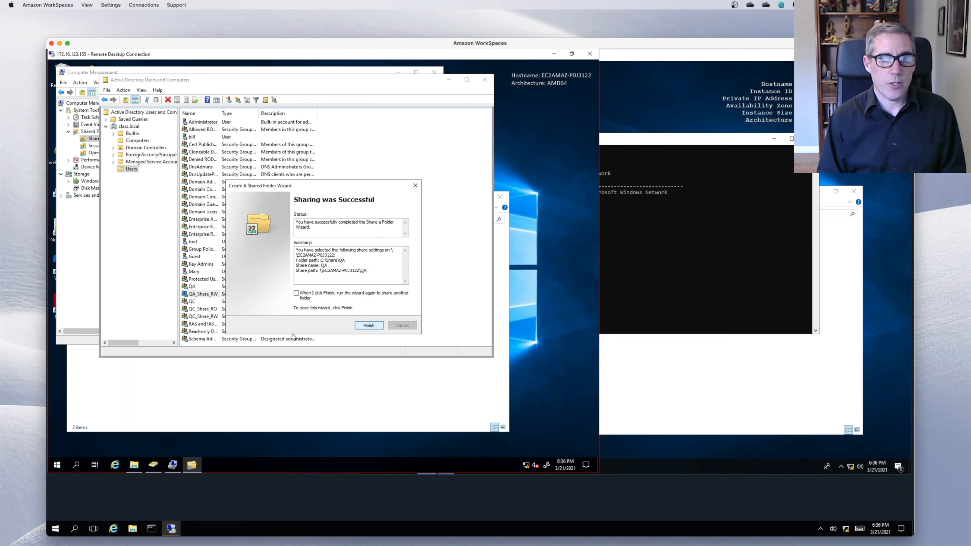
left_click(369, 325)
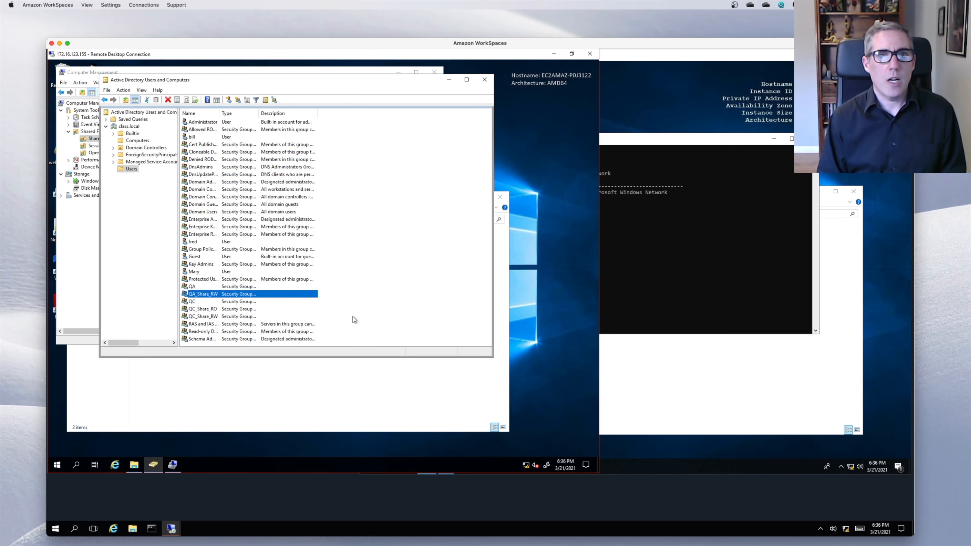
- Review Shares, Sessions and Open Files, ending on the Shares list showing QA at C:\Share\QA
left_click(85, 249)
left_click(144, 144)
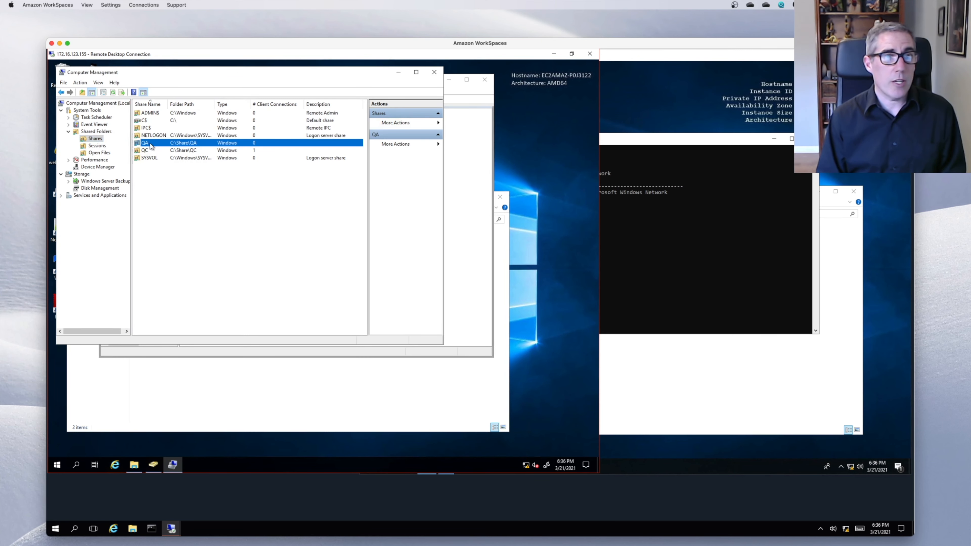
left_click(280, 399)
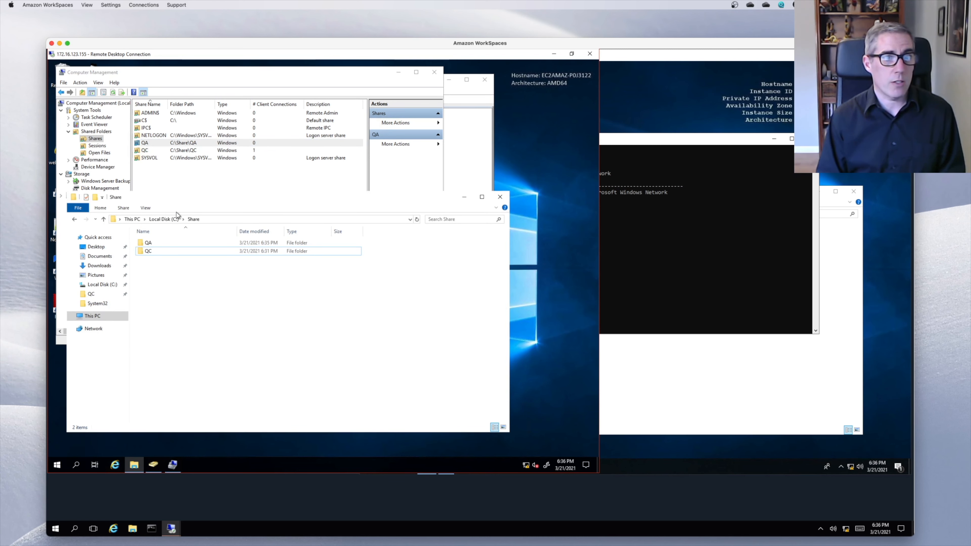
left_click(176, 179)
left_click(95, 139)
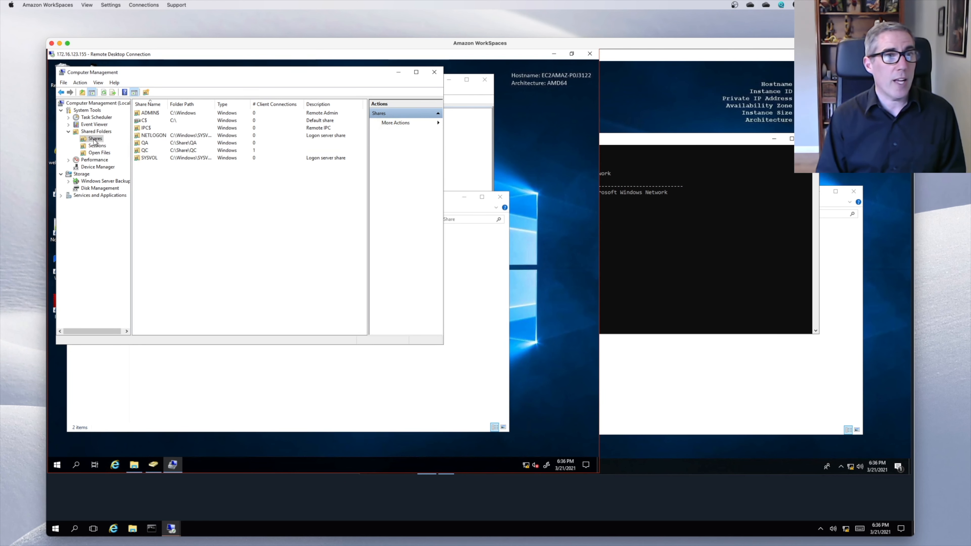
left_click(96, 145)
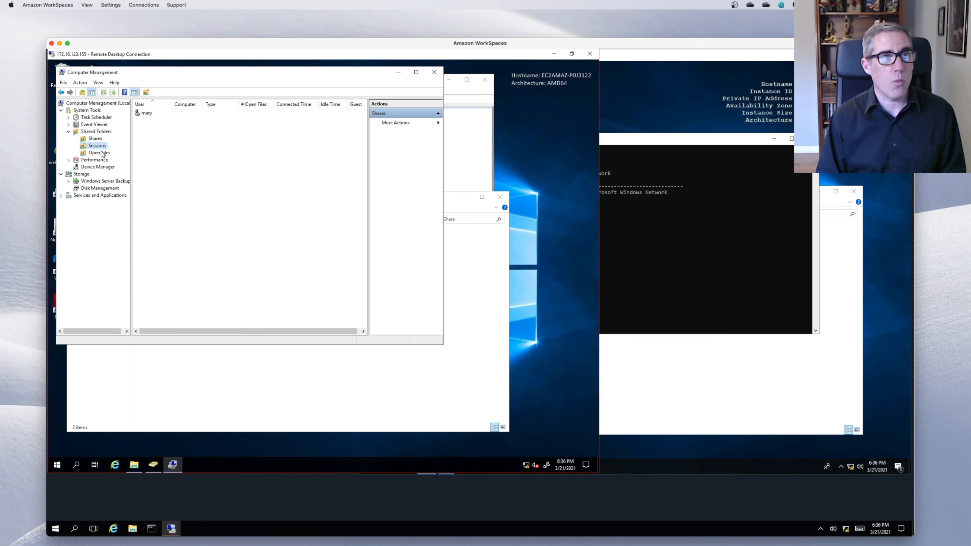
left_click(95, 153)
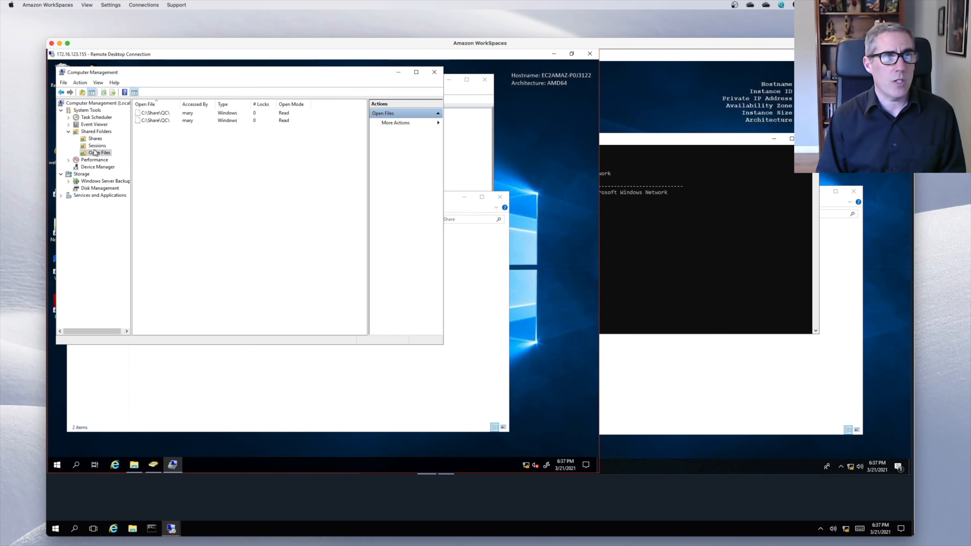
left_click(94, 140)
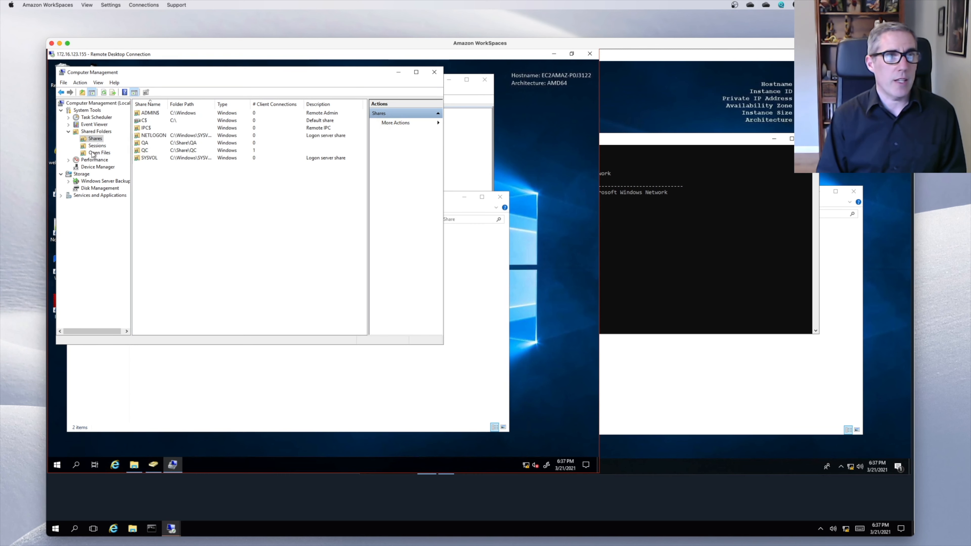
left_click(92, 152)
left_click(95, 139)
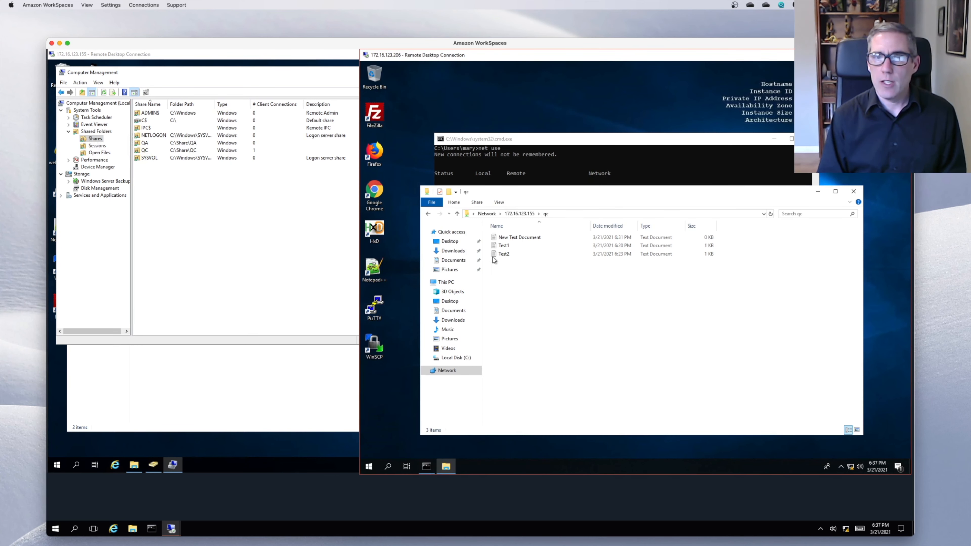
- Switch to the client's Command Prompt to list net use connections
left_click(701, 281)
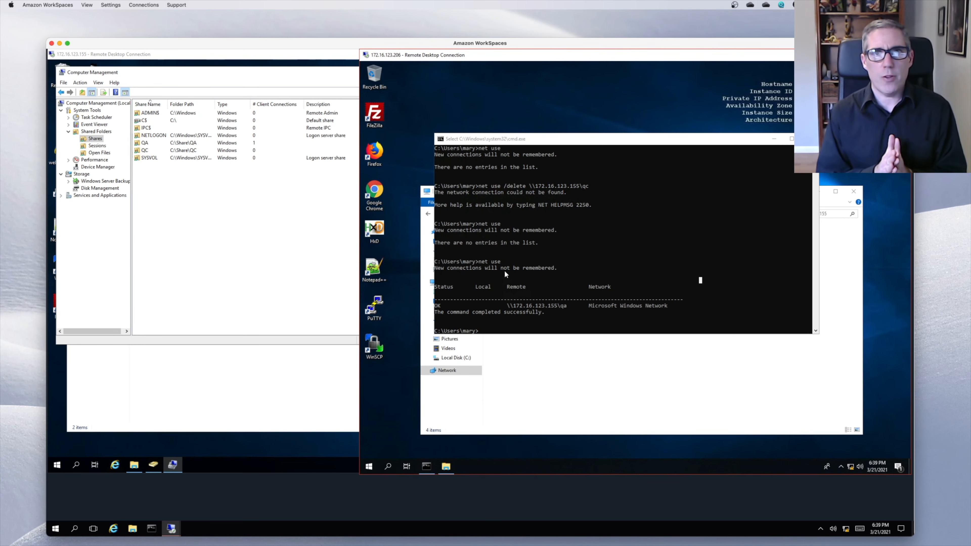